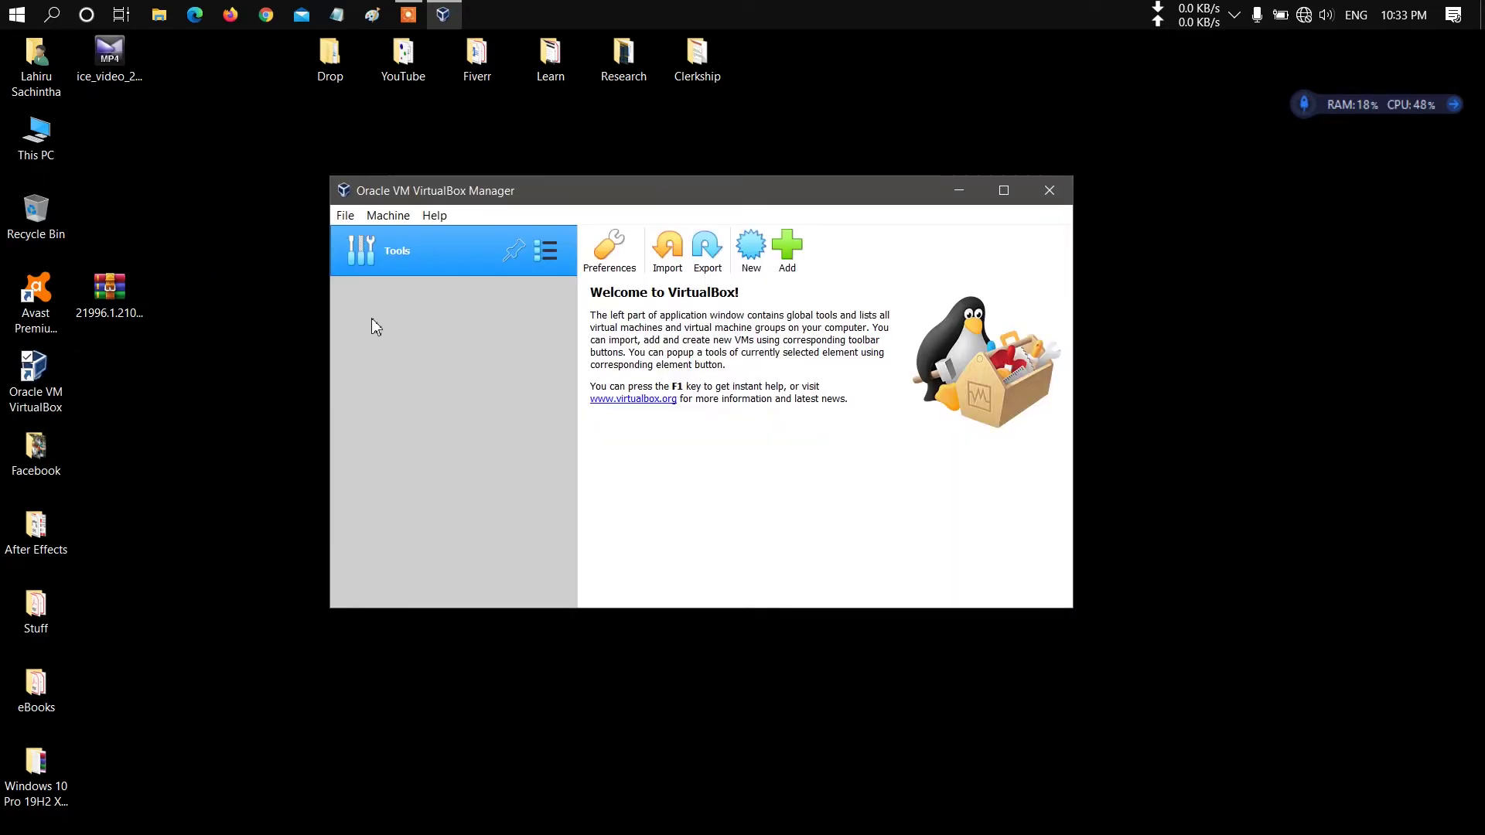
Step: Start a new virtual machine named Windows 11, of type Microsoft Windows and version Windows 2019 (64-bit)
{"action": "left_click", "coordinate": [388, 216]}
{"action": "left_click", "coordinate": [402, 235]}
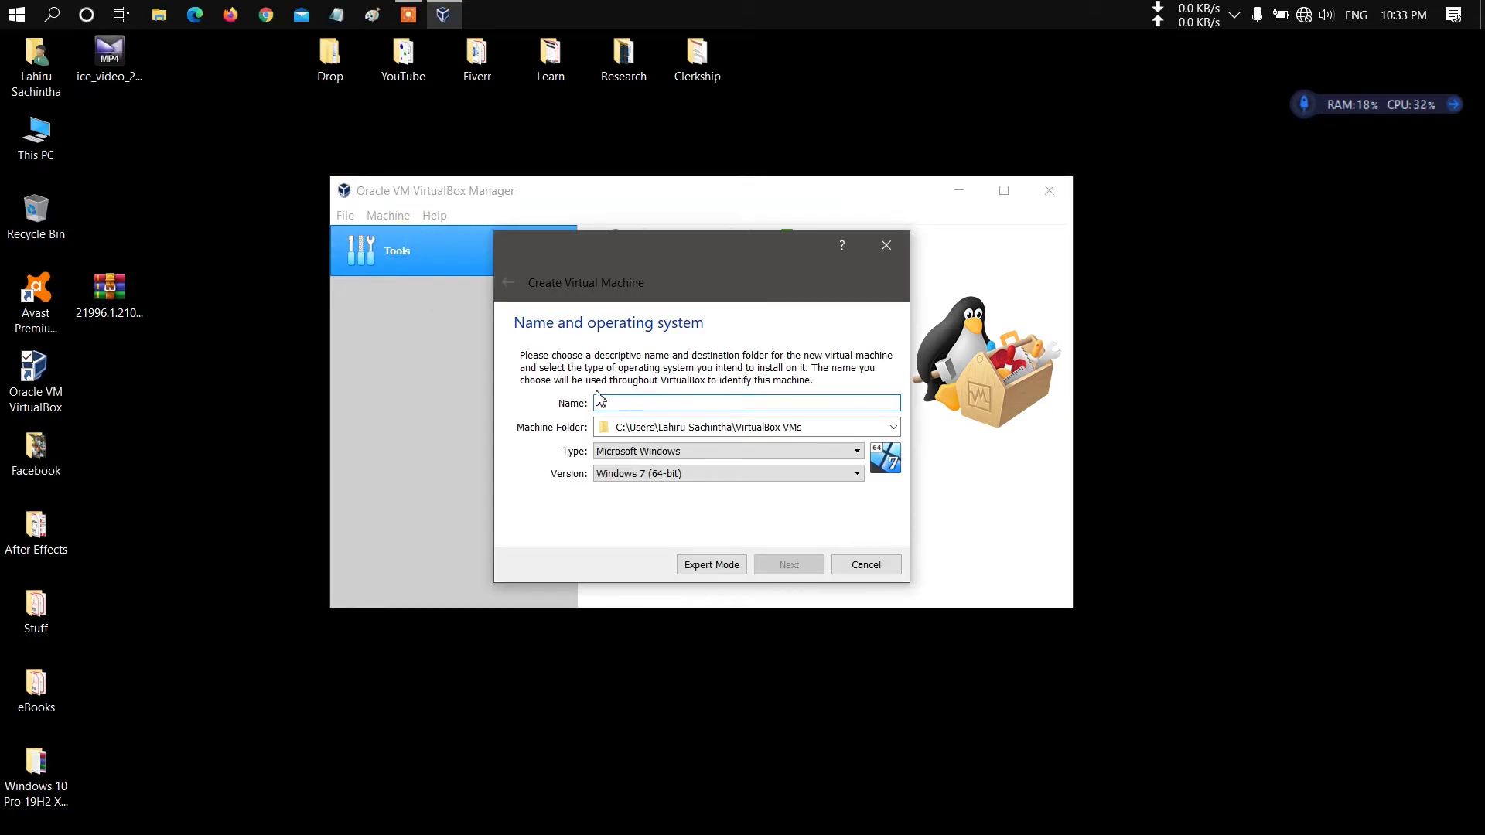
{"action": "type", "text": "Windo"}
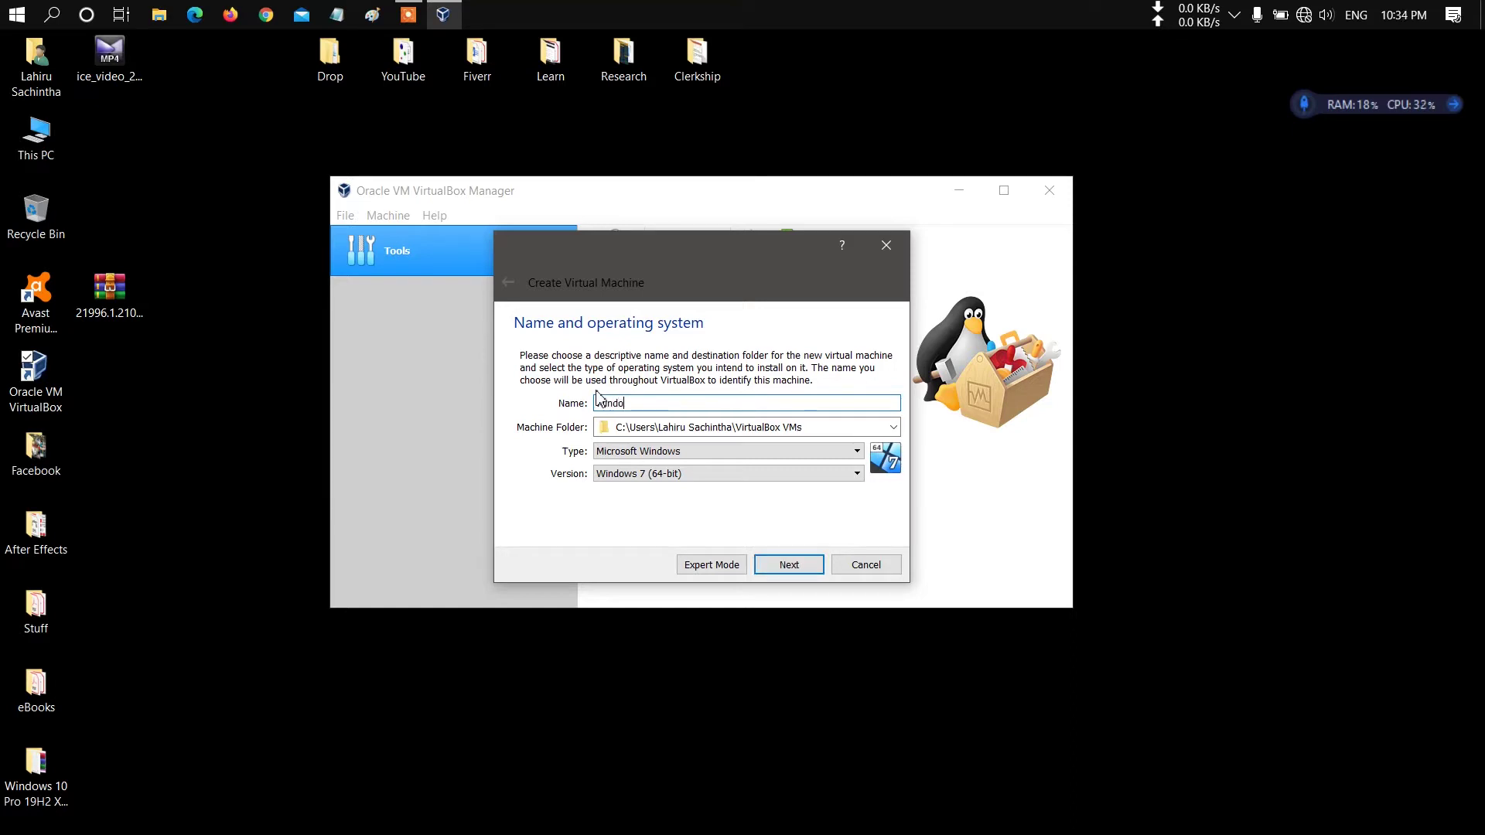
{"action": "type", "text": "ws 11"}
{"action": "left_click", "coordinate": [762, 473]}
{"action": "scroll", "coordinate": [857, 564], "scroll_direction": "down", "scroll_amount": 4}
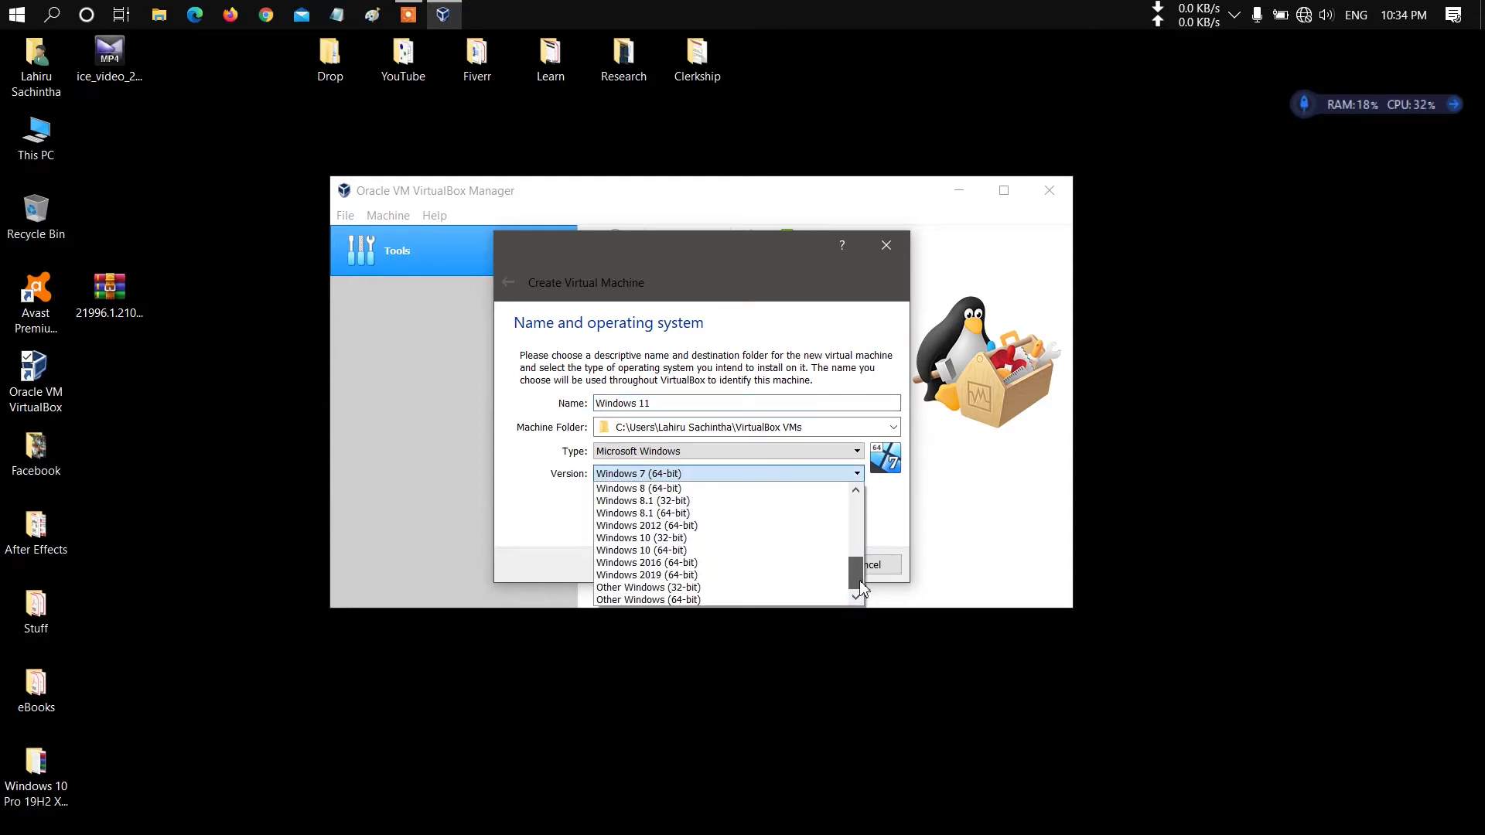
{"action": "left_click", "coordinate": [785, 575]}
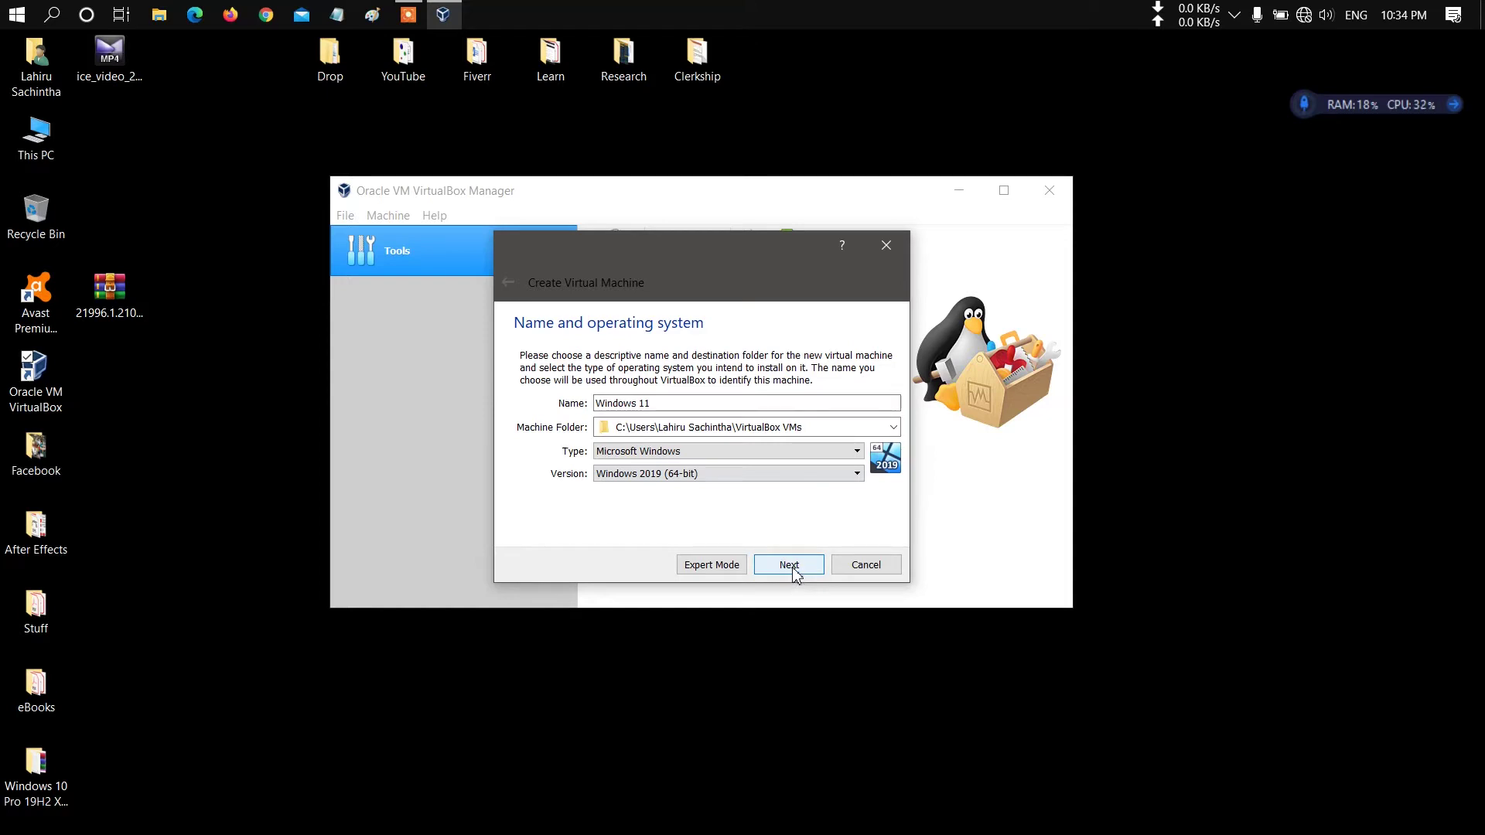
{"action": "left_click", "coordinate": [791, 567]}
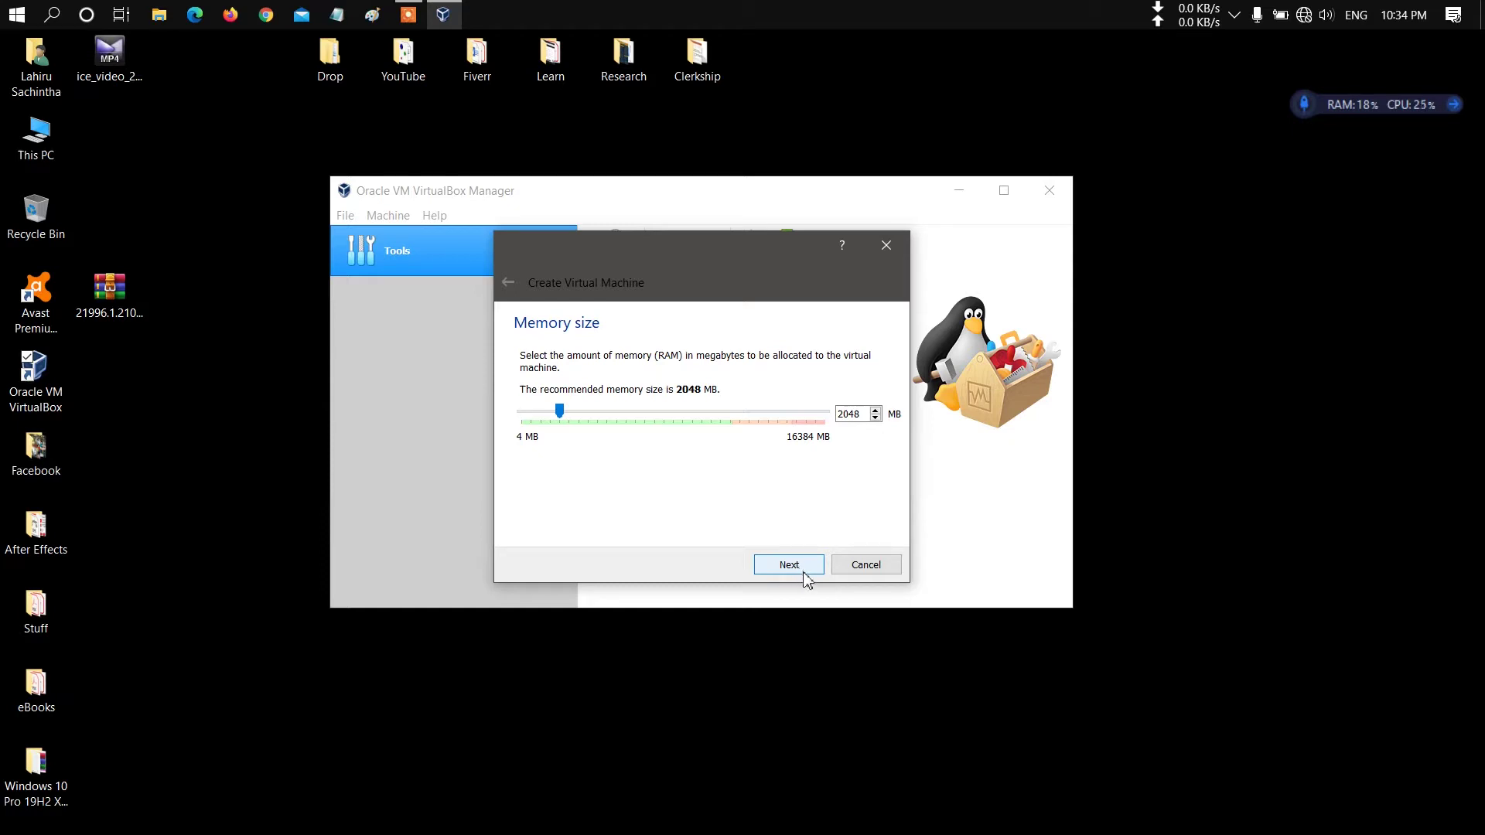
Step: Allocate 8192 MB of memory to the new virtual machine
{"action": "left_click_drag", "start_coordinate": [860, 415], "coordinate": [822, 421]}
{"action": "type", "text": "8192"}
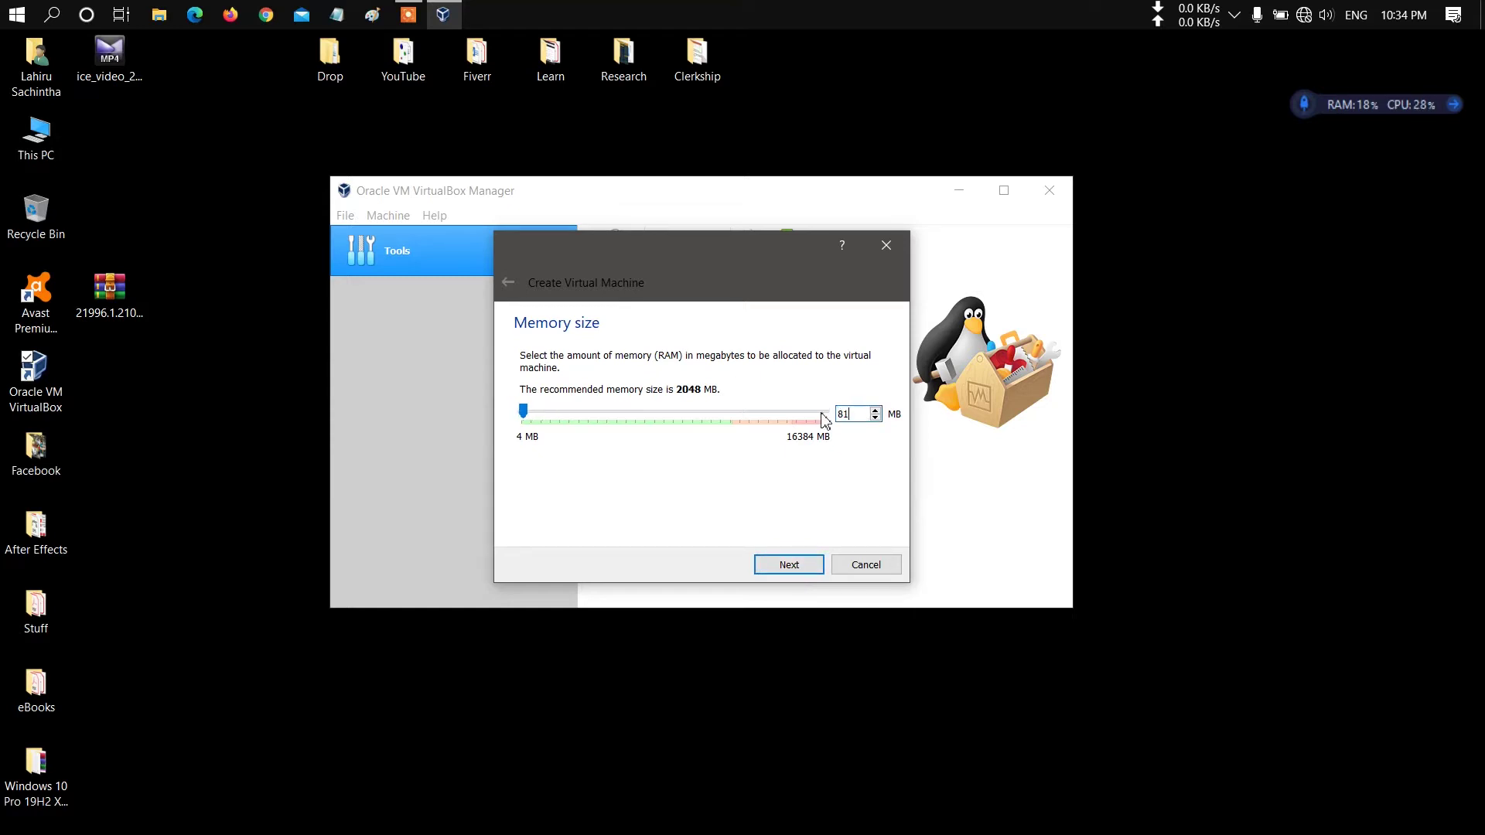
{"action": "left_click", "coordinate": [796, 567]}
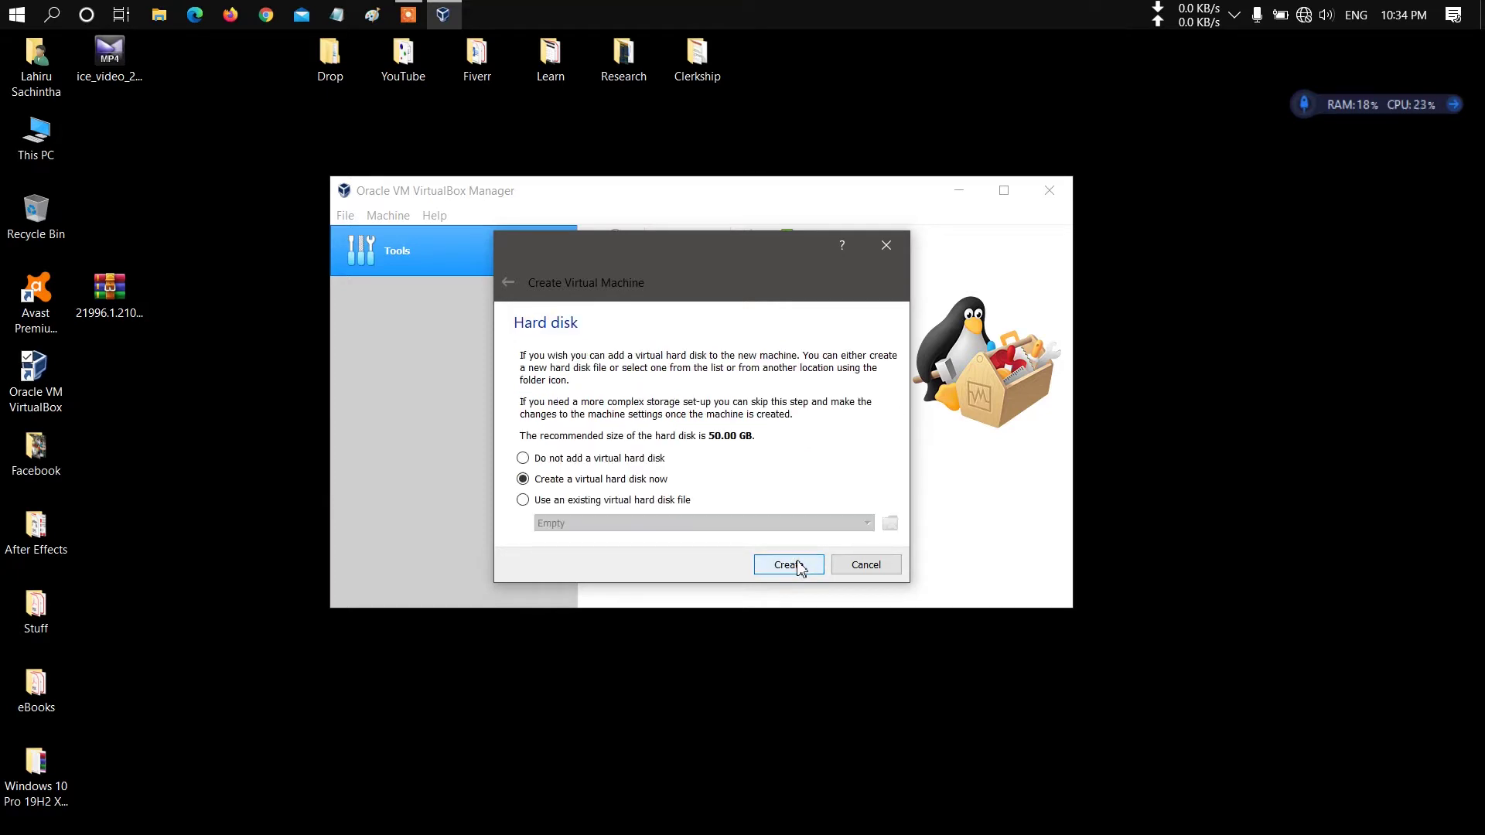
Step: Create a dynamically allocated VDI virtual hard disk of 80 GB for the machine
{"action": "left_click", "coordinate": [789, 564]}
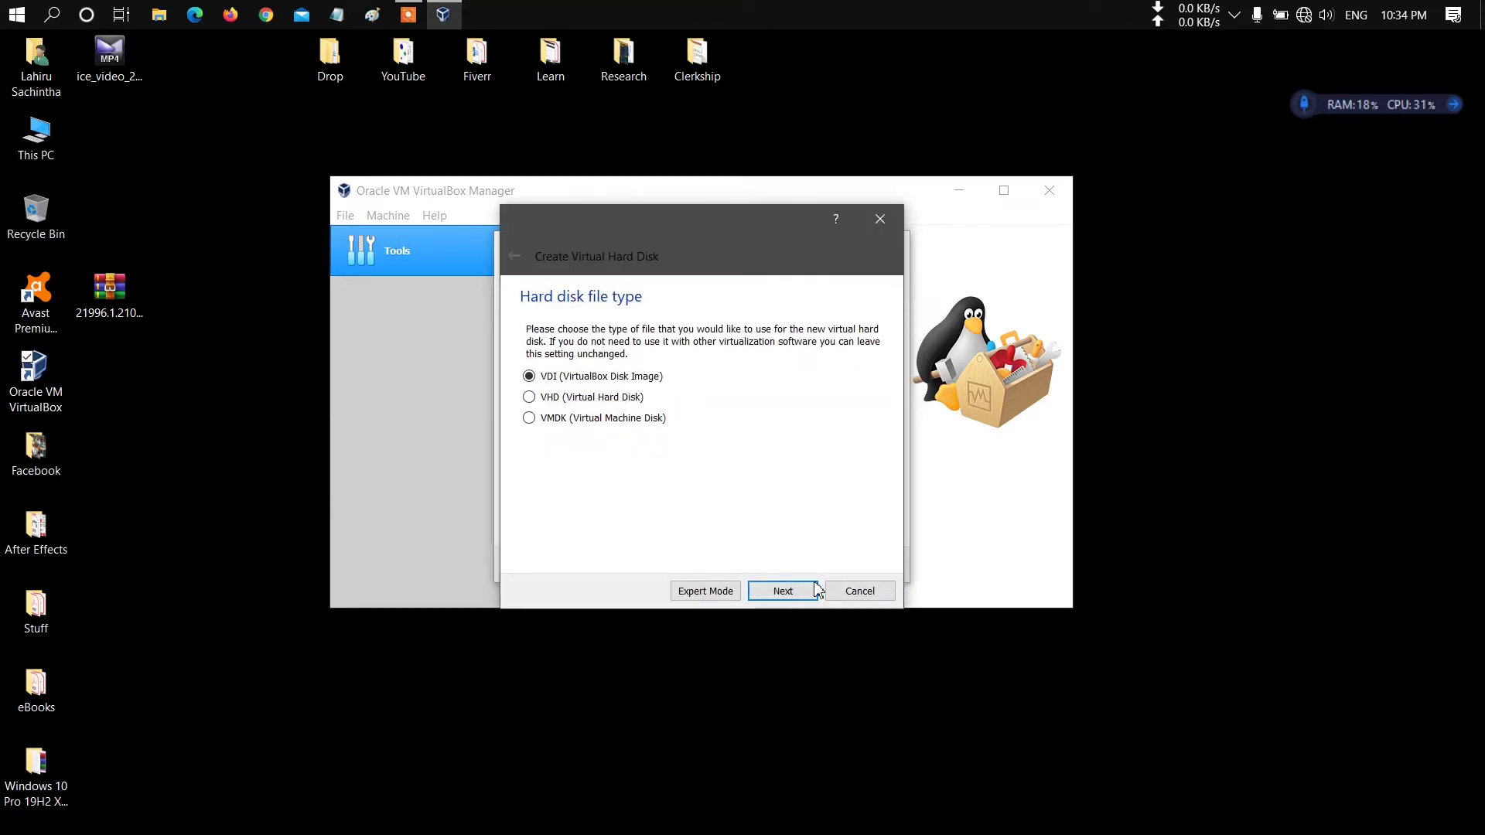
{"action": "left_click", "coordinate": [809, 594]}
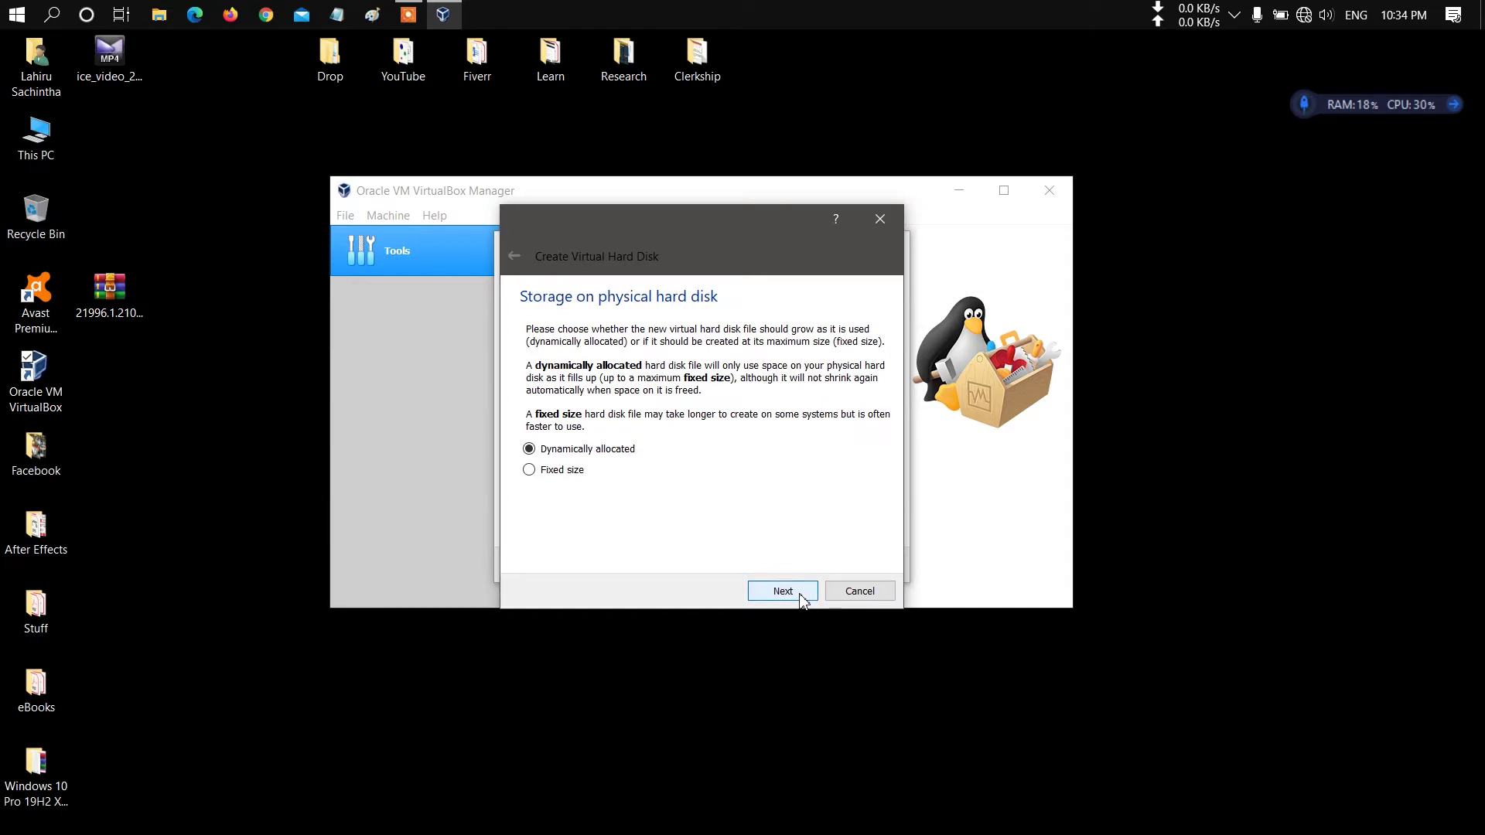
{"action": "left_click", "coordinate": [782, 592]}
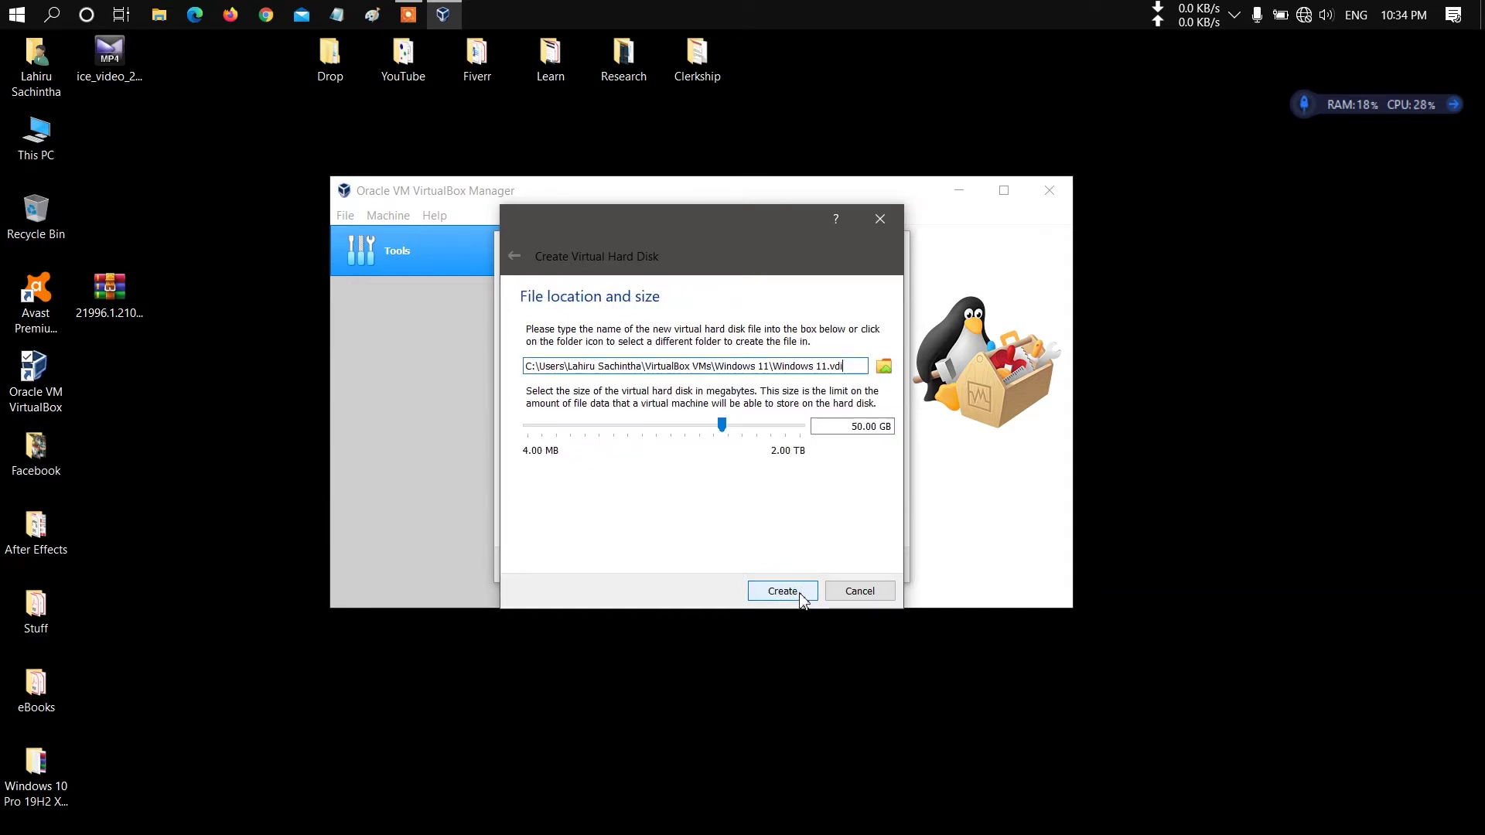
{"action": "left_click_drag", "start_coordinate": [852, 429], "coordinate": [865, 429]}
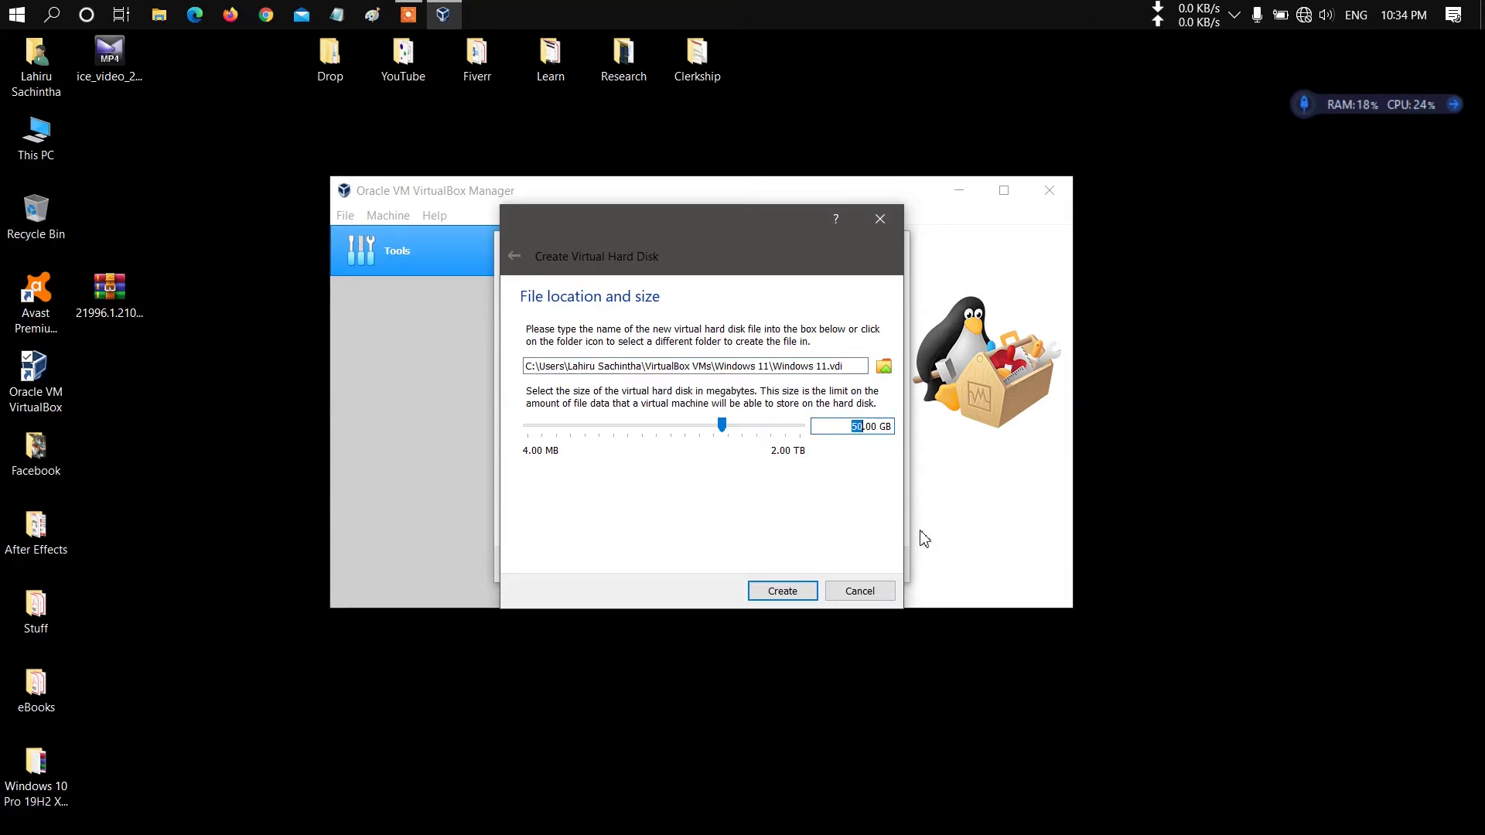
{"action": "type", "text": "80"}
{"action": "left_click", "coordinate": [767, 595]}
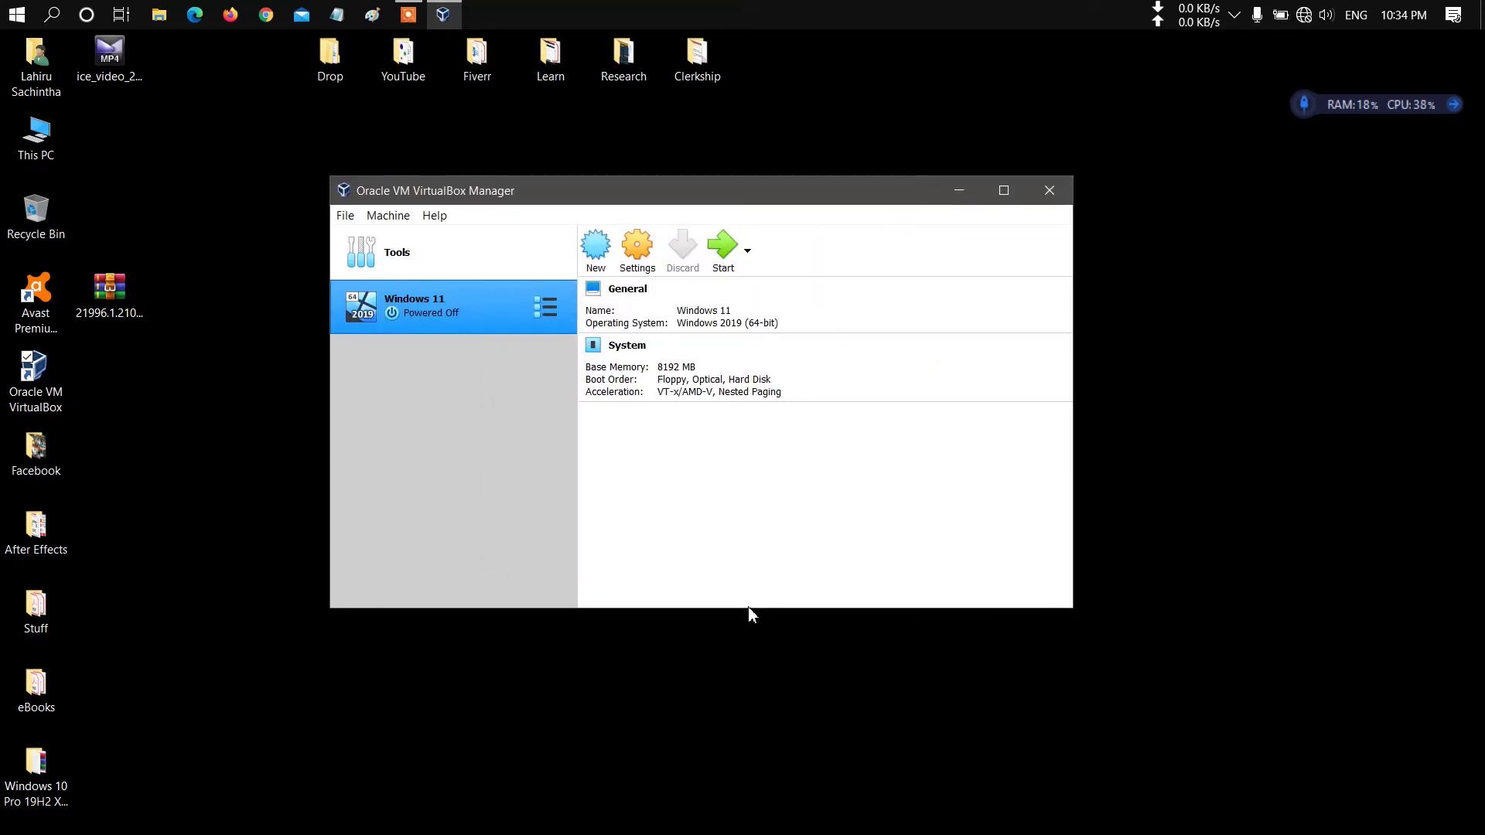
Step: Change the shared clipboard and drag-and-drop modes in the Windows 11 machine's advanced general settings
{"action": "right_click", "coordinate": [449, 306]}
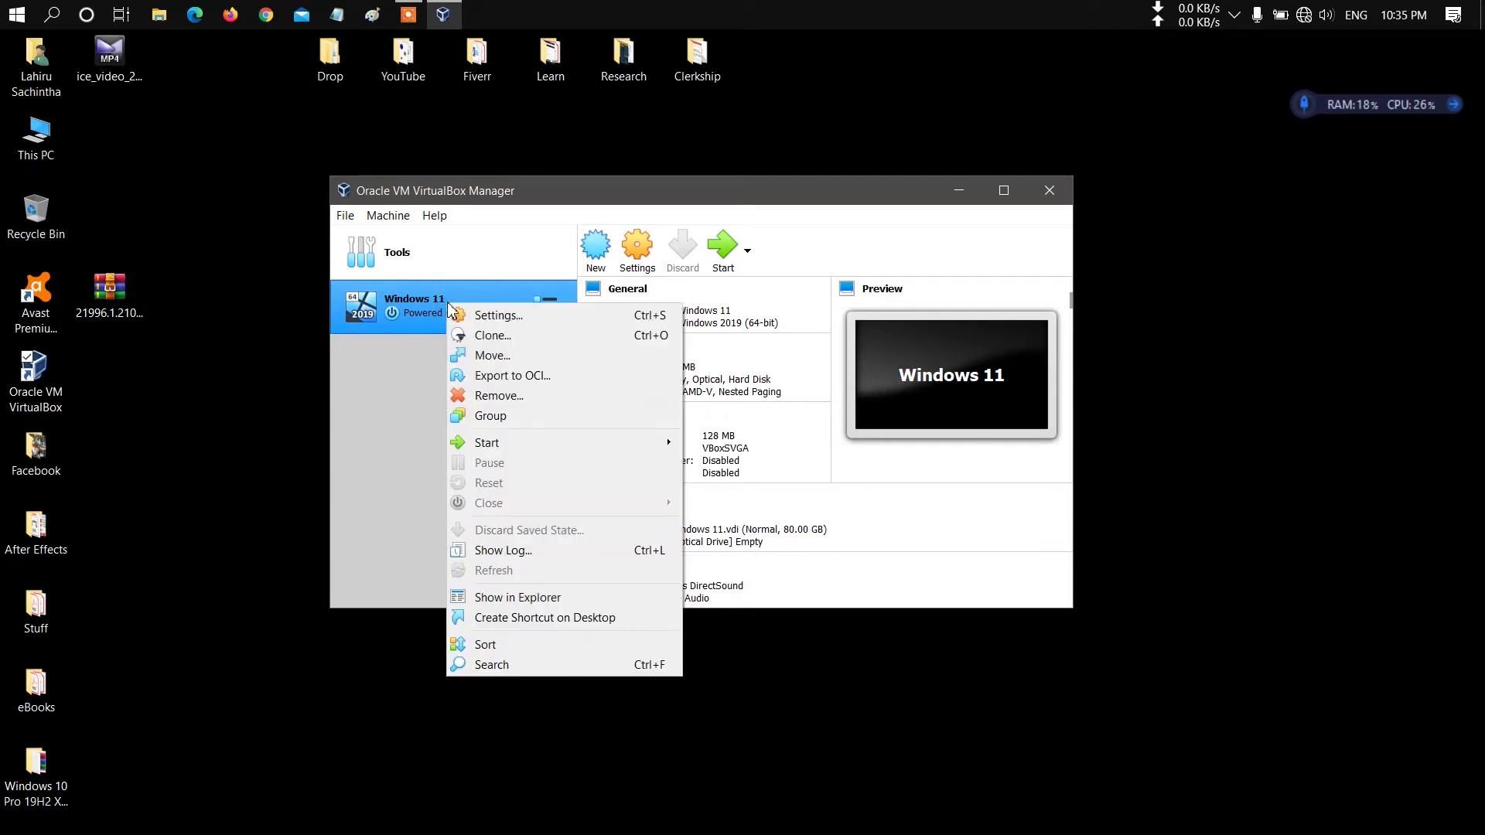
{"action": "left_click", "coordinate": [466, 315]}
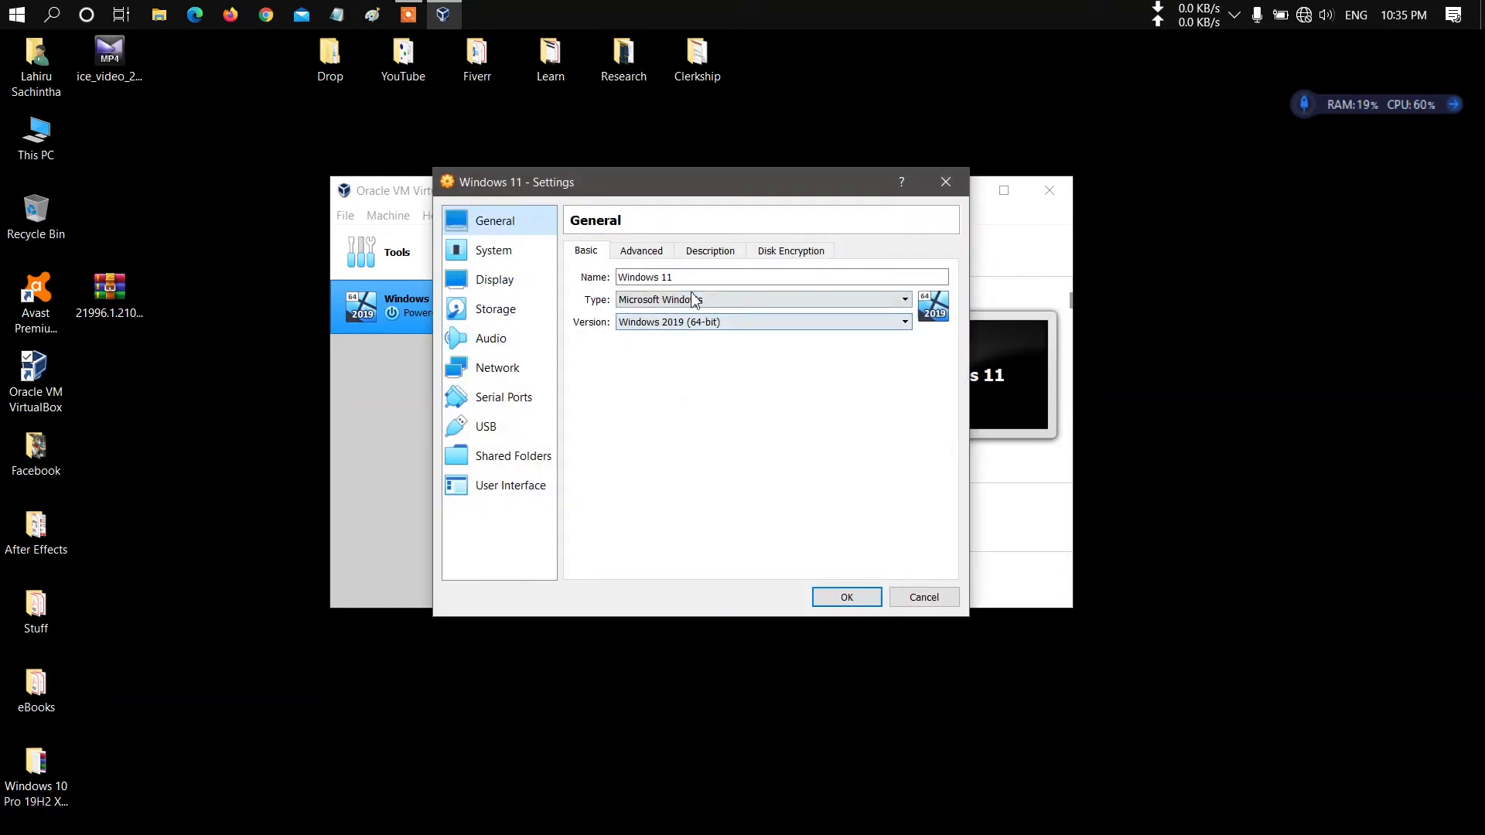
{"action": "left_click", "coordinate": [643, 250]}
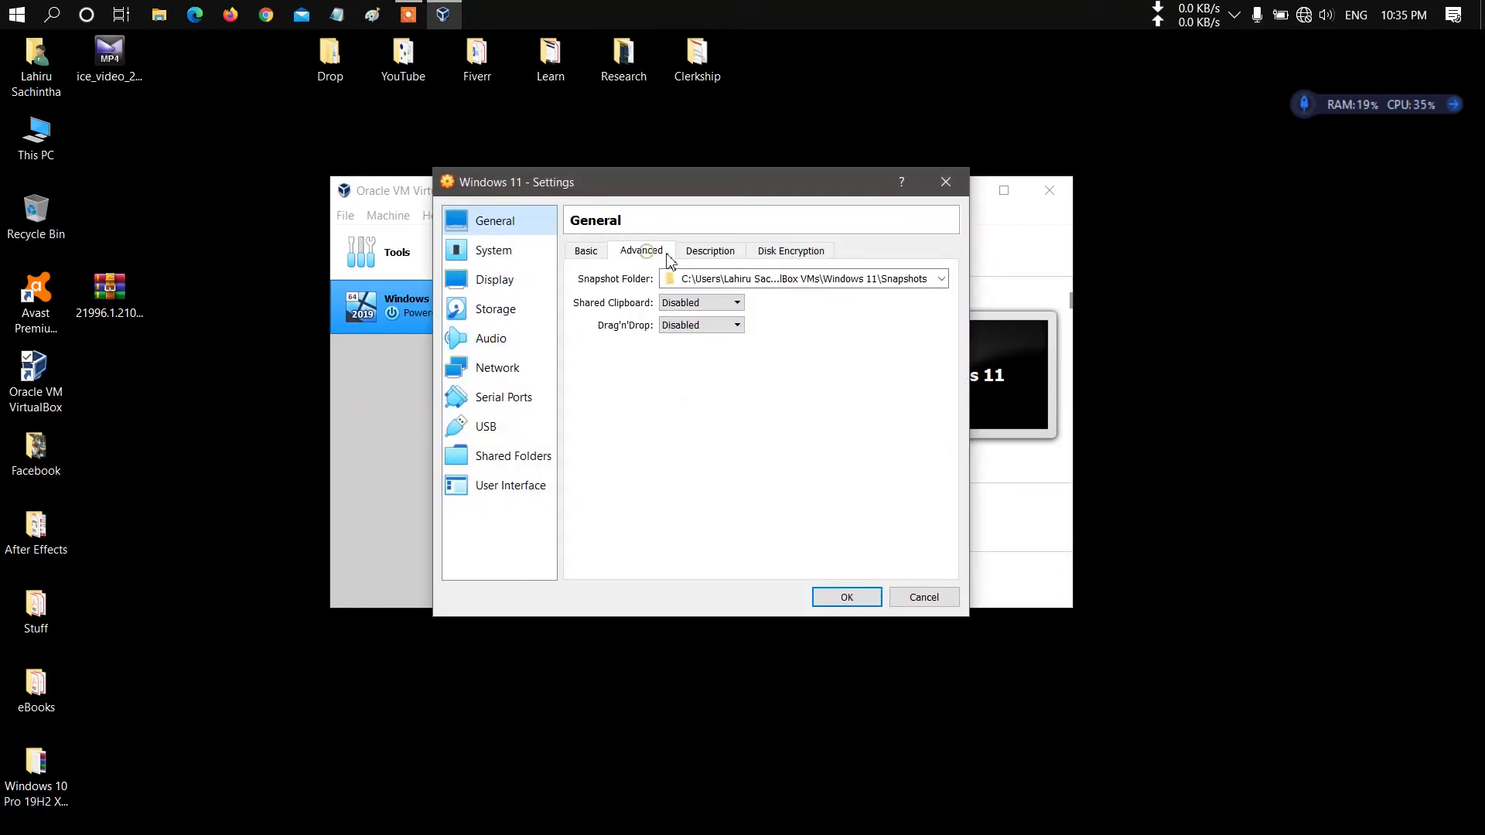
{"action": "left_click", "coordinate": [705, 304]}
{"action": "left_click", "coordinate": [706, 354]}
{"action": "left_click", "coordinate": [706, 325]}
{"action": "left_click", "coordinate": [717, 376]}
{"action": "left_click", "coordinate": [719, 251]}
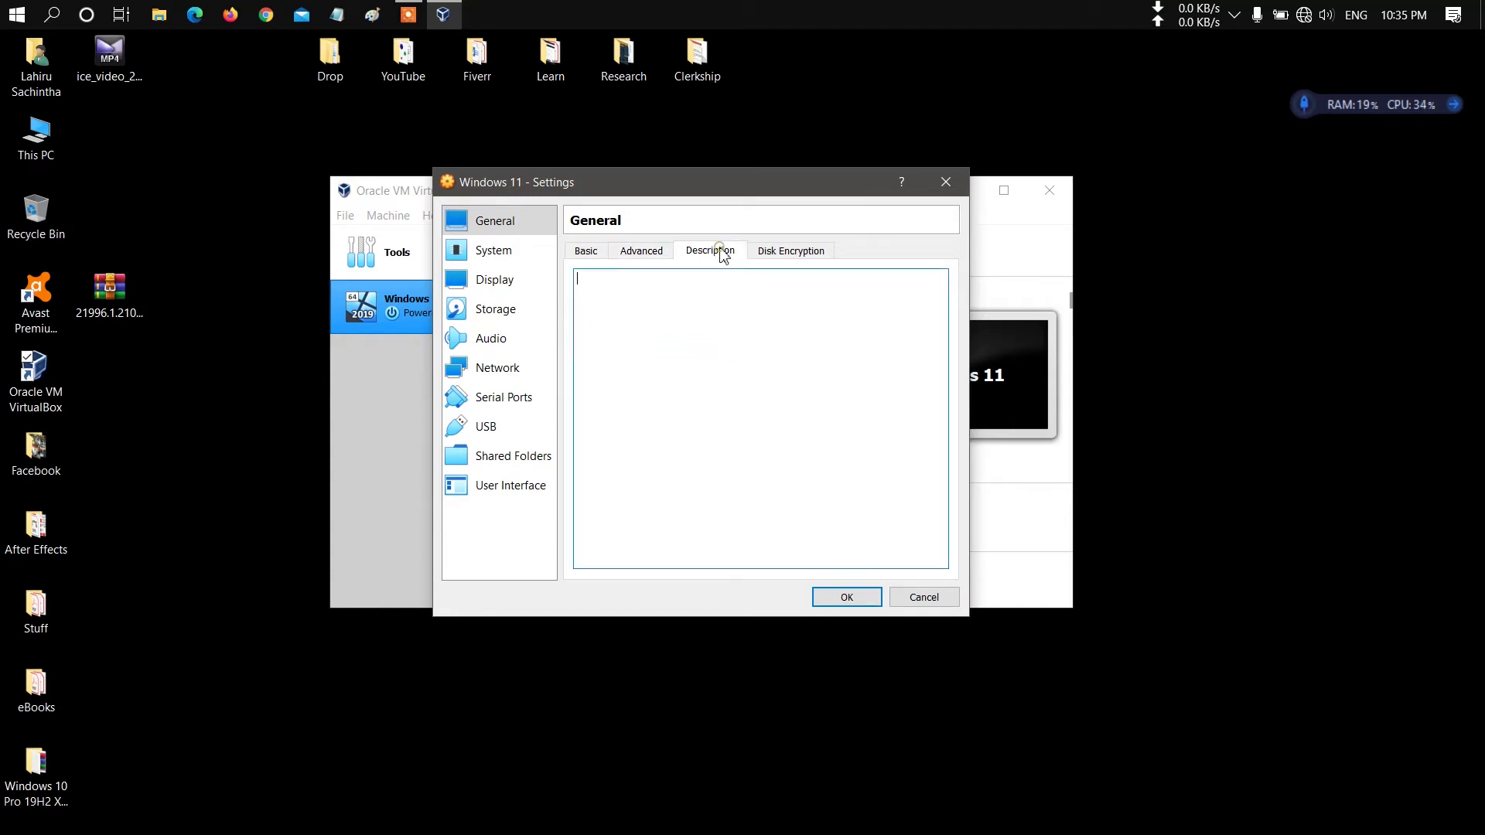
{"action": "left_click", "coordinate": [769, 251]}
Step: Remove the floppy drive from the virtual machine's boot order
{"action": "left_click", "coordinate": [499, 252]}
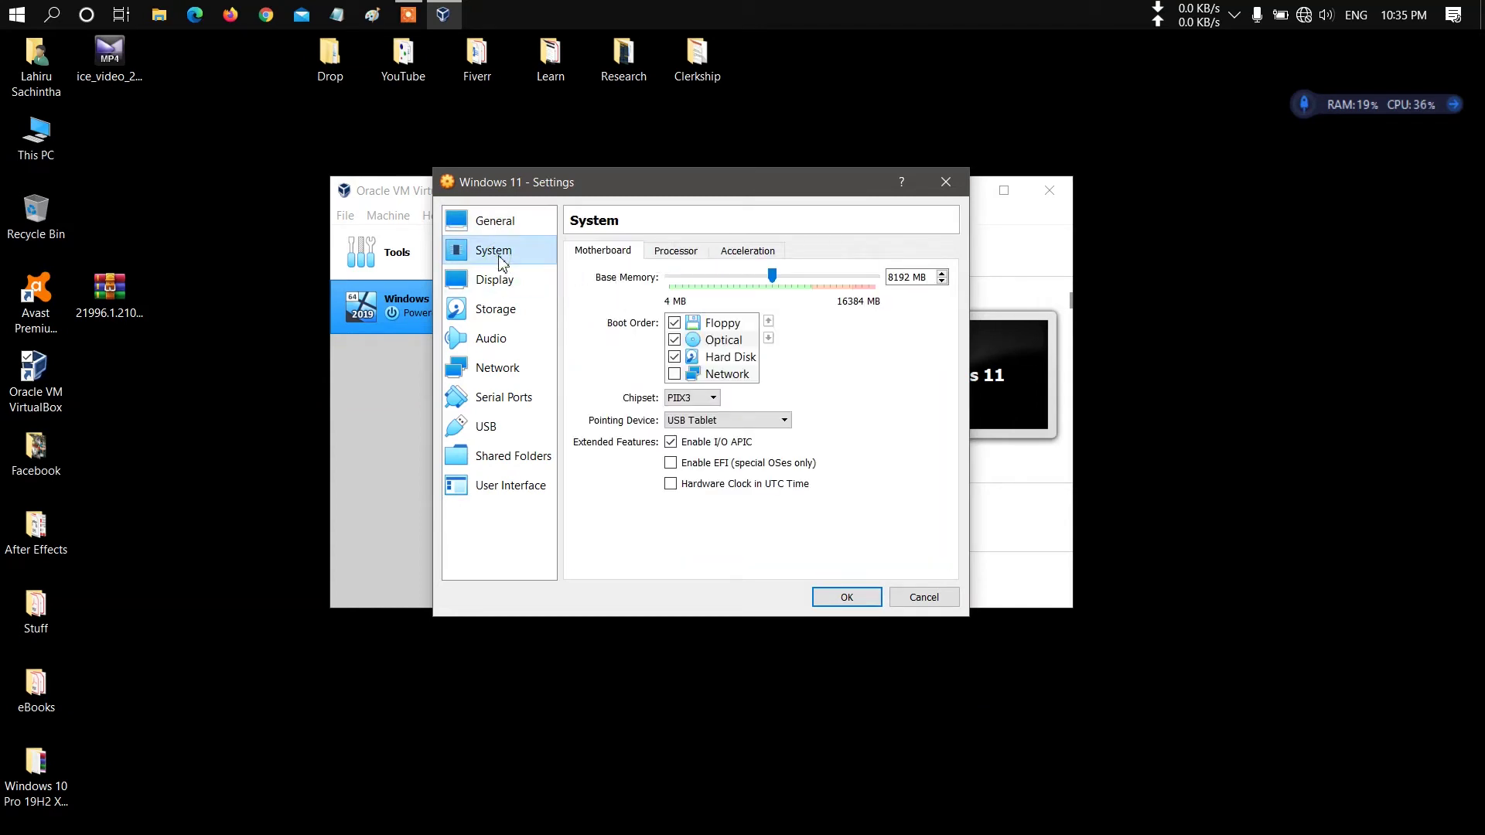
{"action": "left_click", "coordinate": [675, 322]}
{"action": "left_click", "coordinate": [682, 341]}
Step: Set the virtual machine's processor count to 2, and check its acceleration and display settings
{"action": "left_click", "coordinate": [683, 255]}
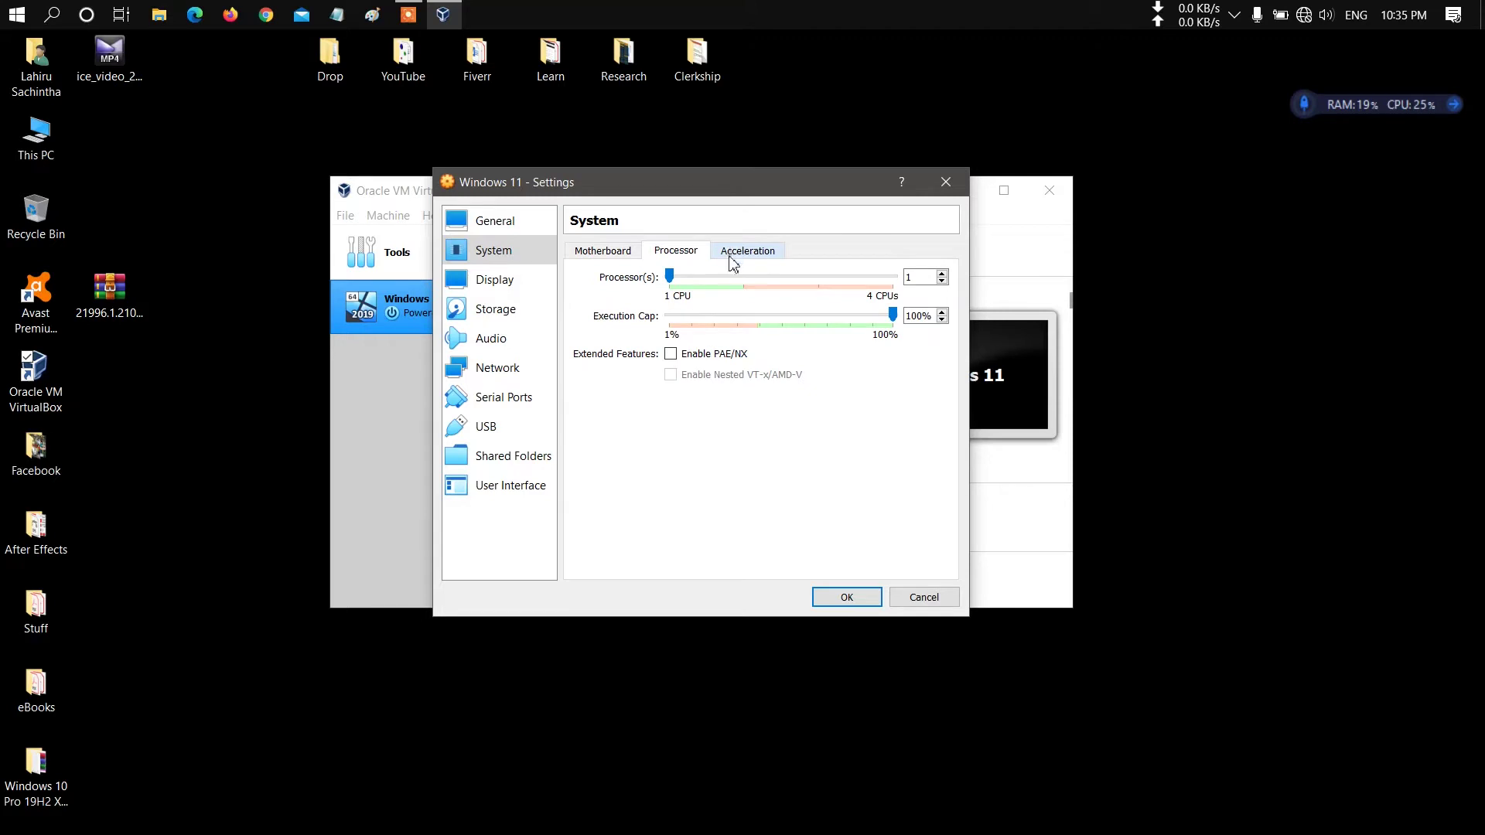
{"action": "left_click", "coordinate": [941, 273]}
{"action": "left_click", "coordinate": [747, 251]}
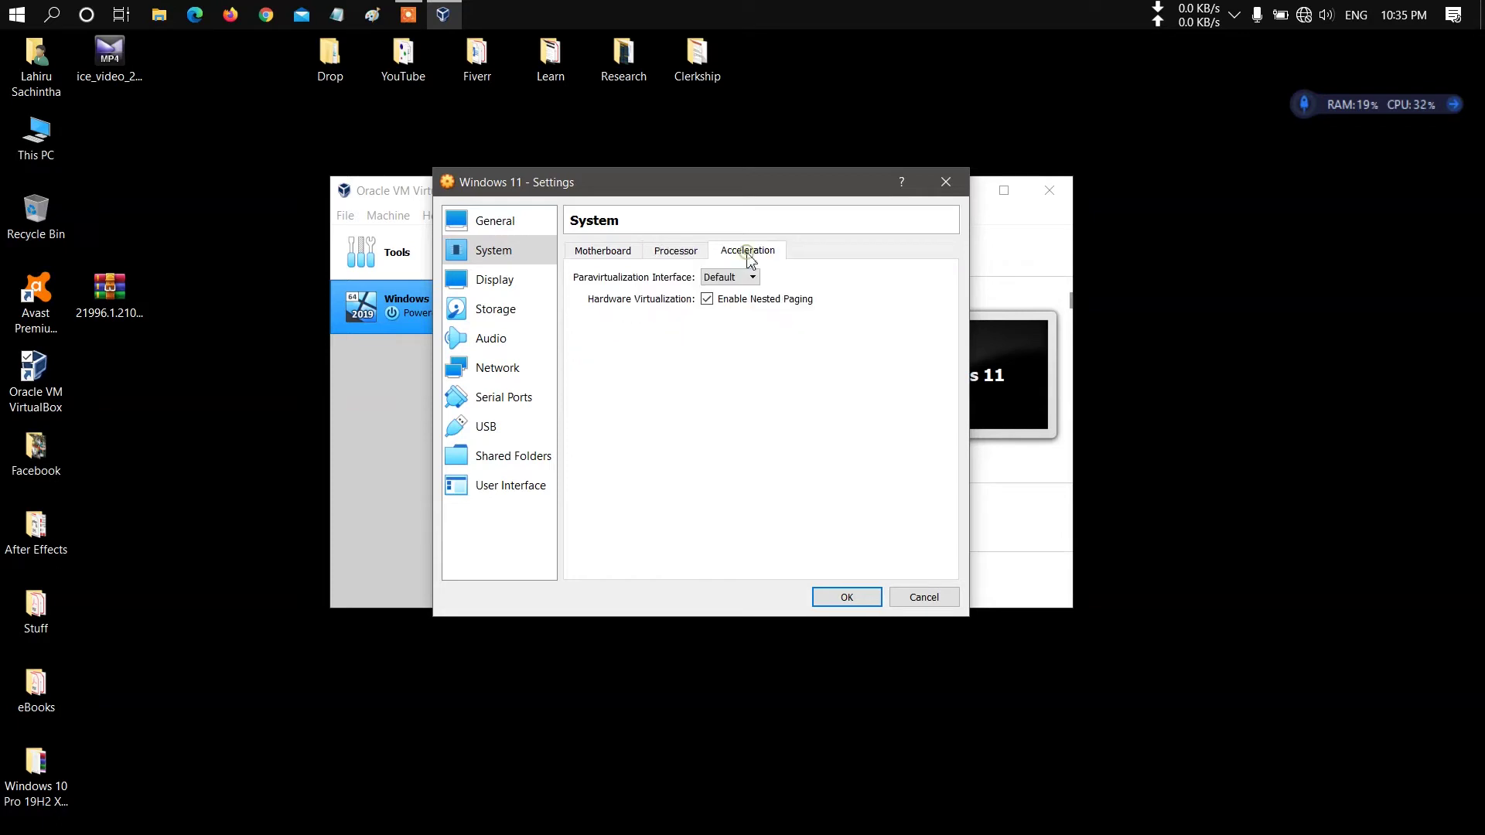
{"action": "left_click", "coordinate": [492, 281]}
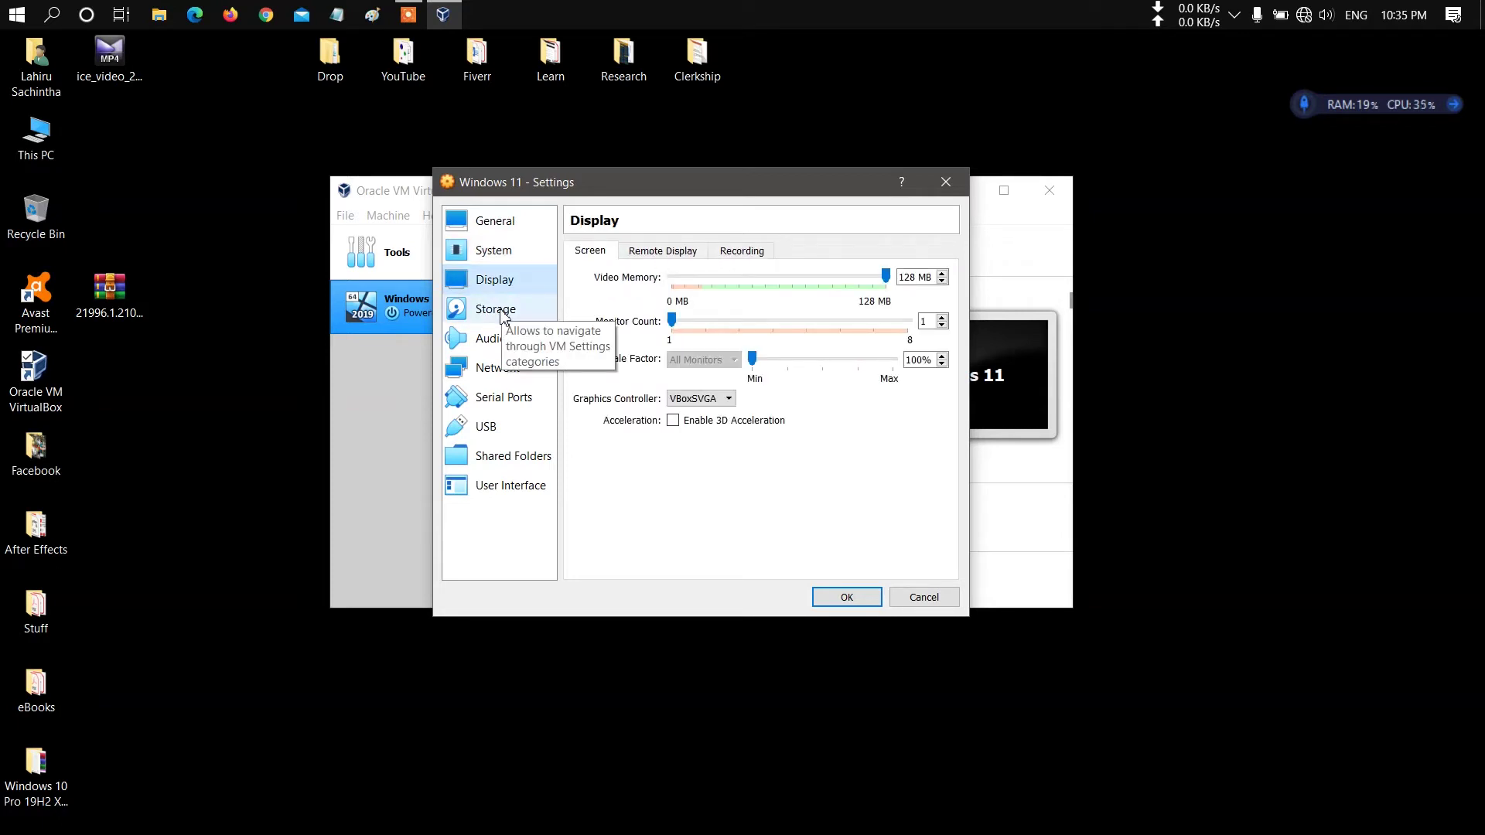
Step: Load 21996.1.210529-1541.co_release_CLIENT_CONSUMER_x64FRE_en-us.iso from the Desktop into the empty optical drive and save the settings
{"action": "left_click", "coordinate": [501, 314]}
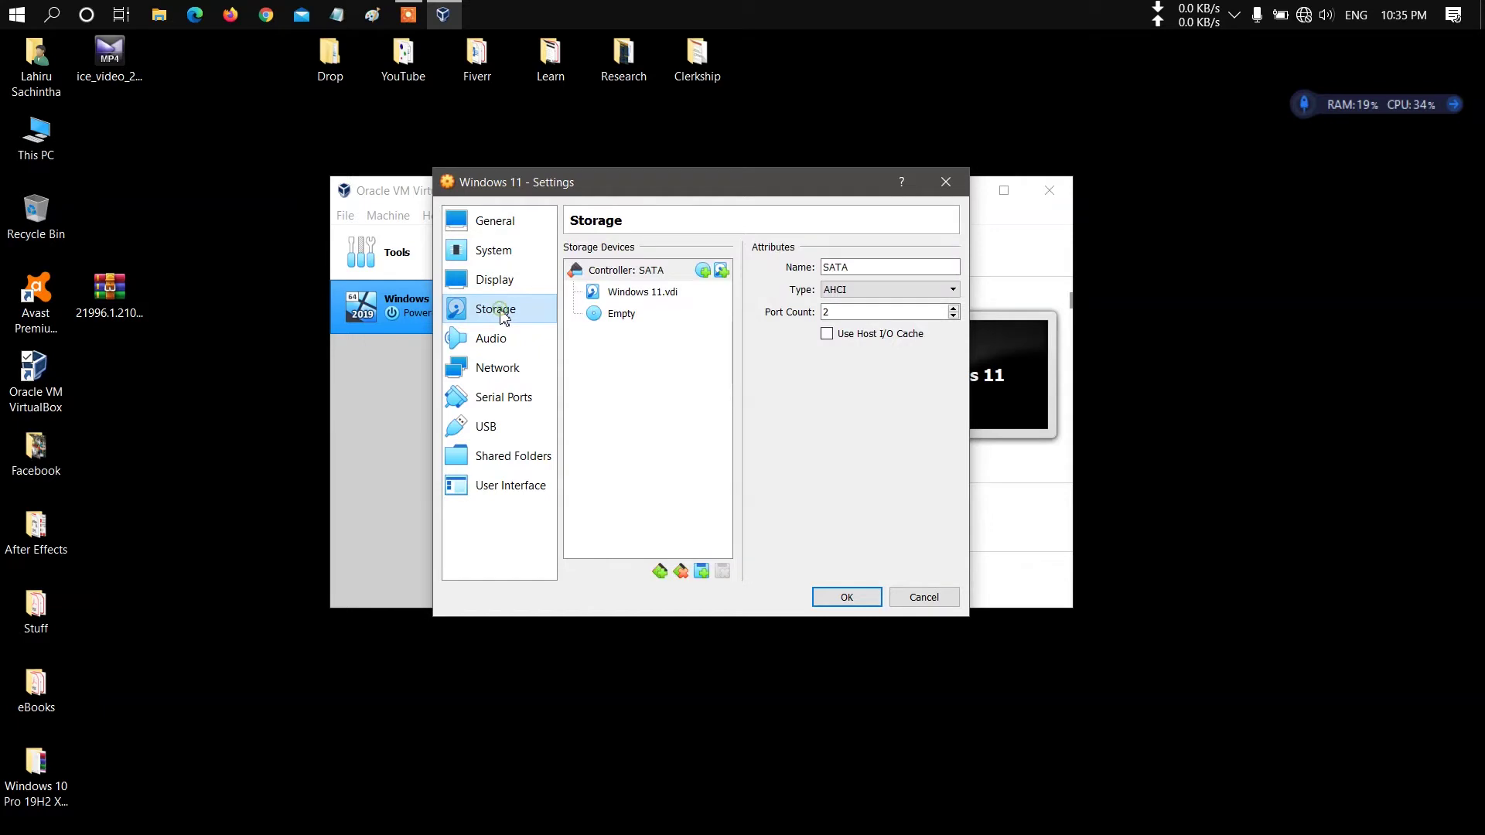
{"action": "left_click", "coordinate": [611, 315]}
{"action": "left_click", "coordinate": [951, 268]}
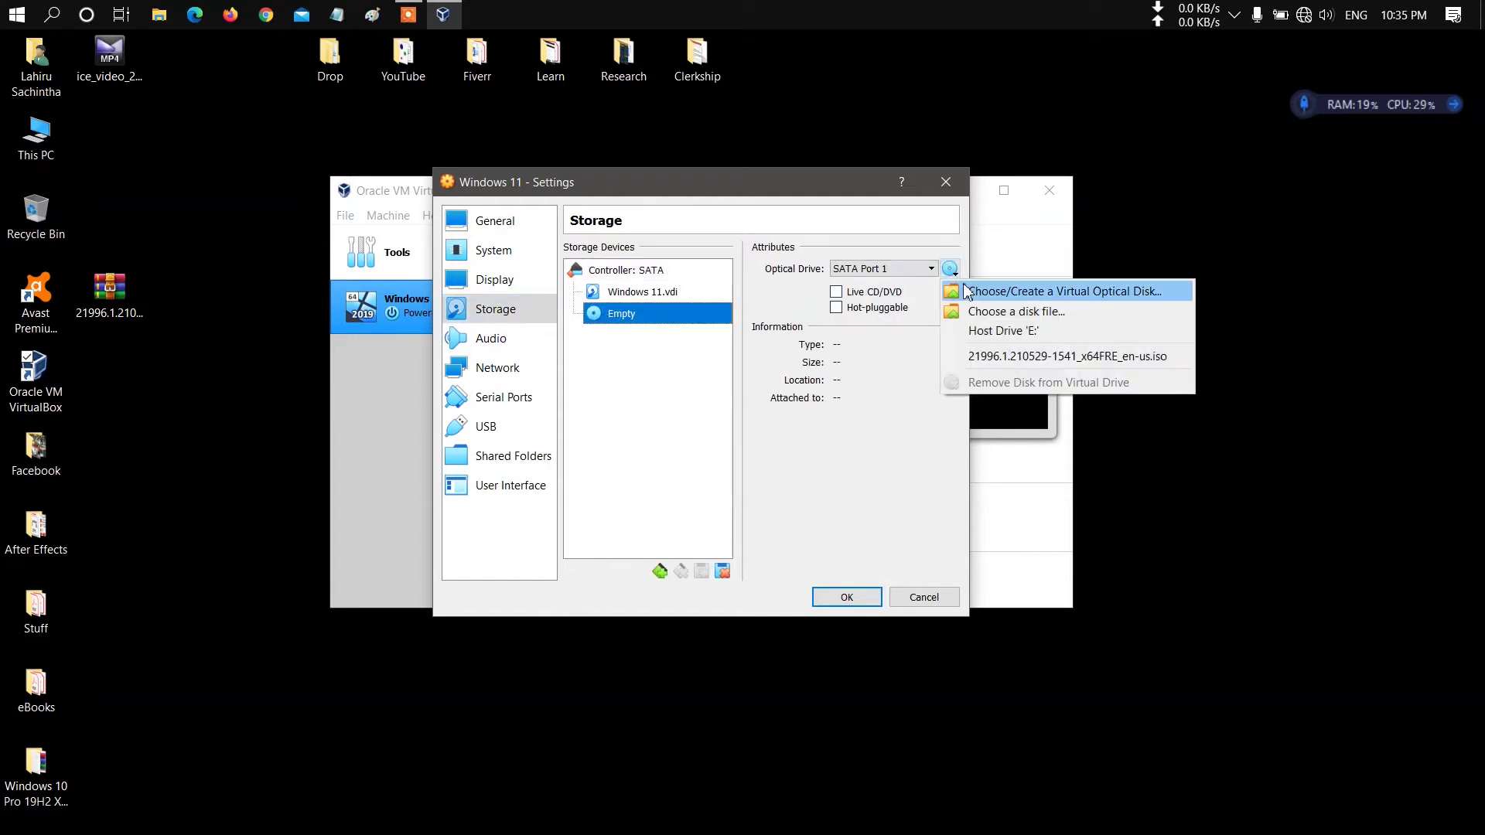
{"action": "left_click", "coordinate": [1029, 317]}
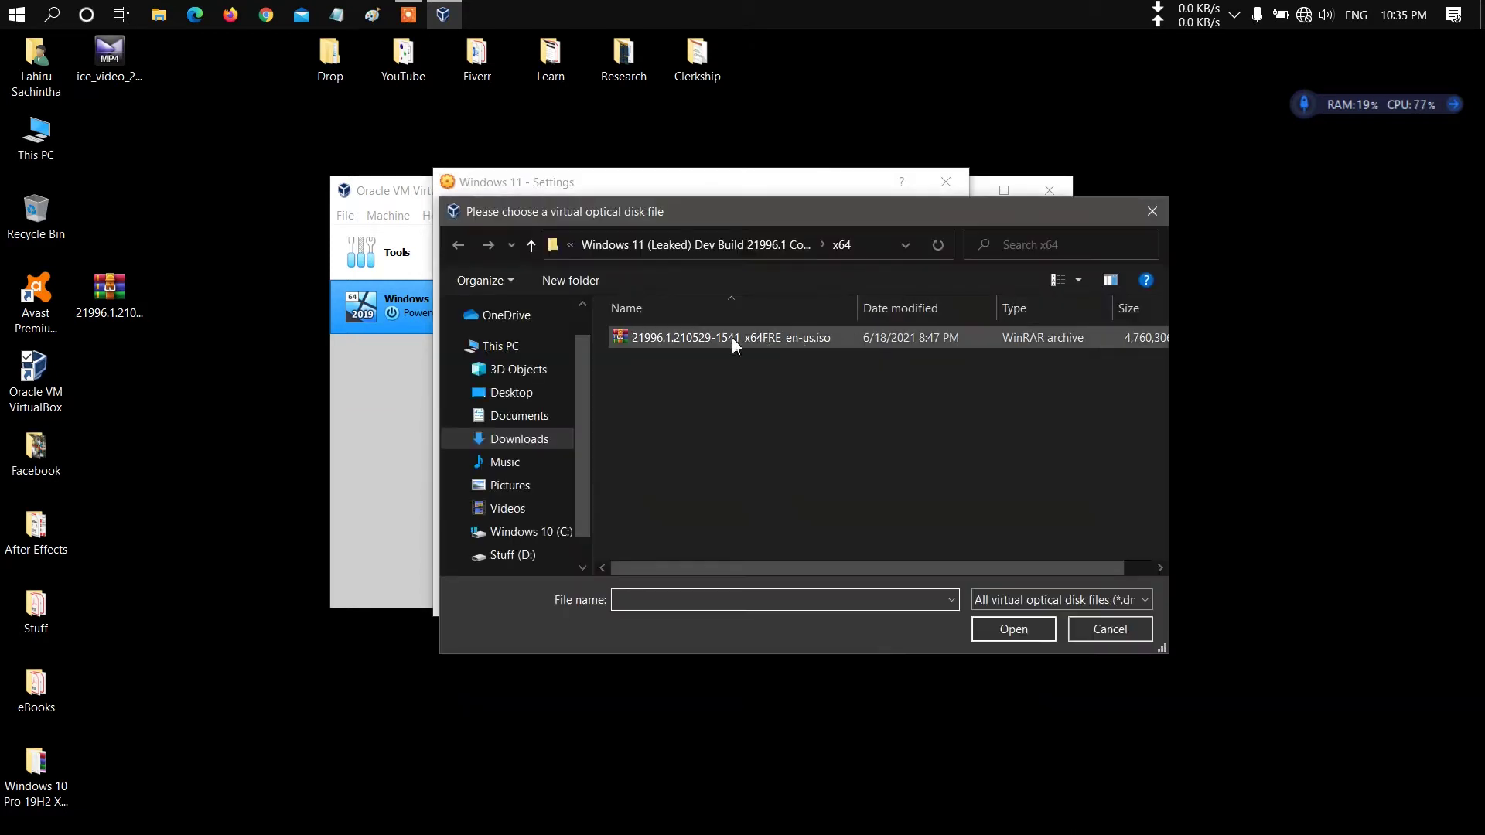
{"action": "left_click", "coordinate": [544, 391]}
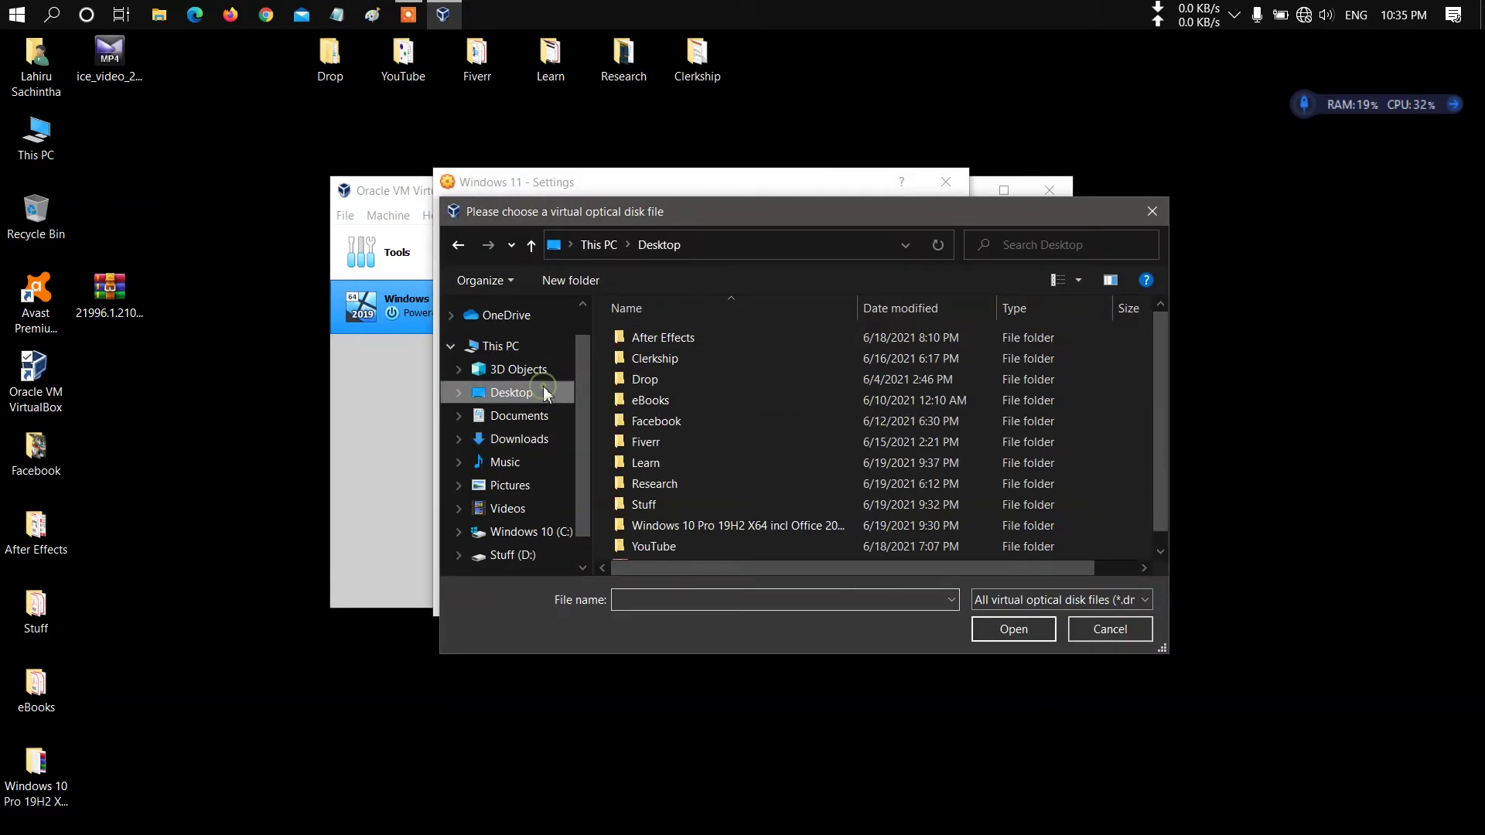
{"action": "scroll", "coordinate": [1153, 397], "scroll_direction": "down", "scroll_amount": 1}
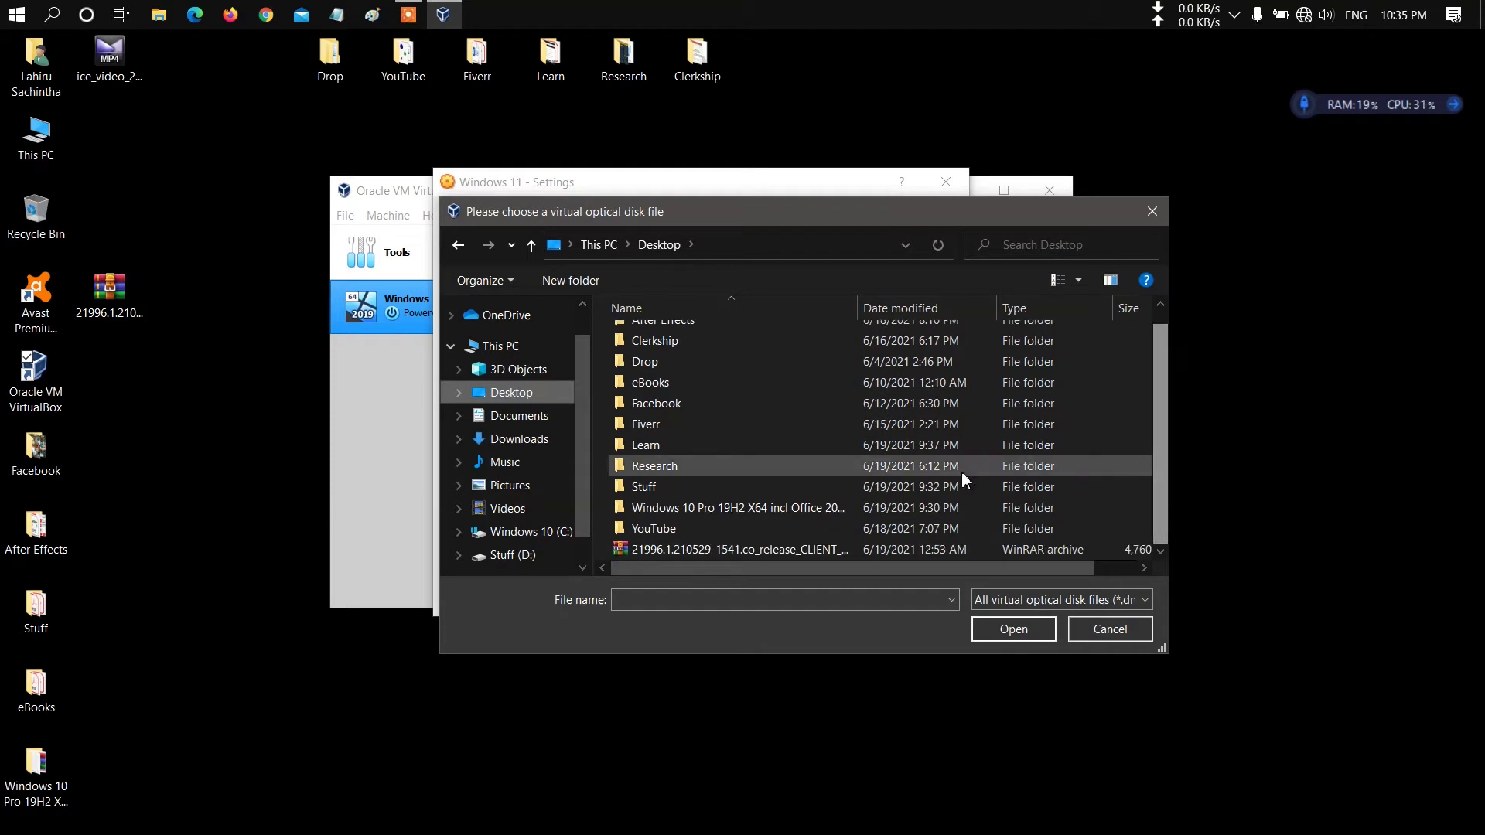
{"action": "left_click", "coordinate": [773, 551]}
{"action": "left_click", "coordinate": [1022, 631]}
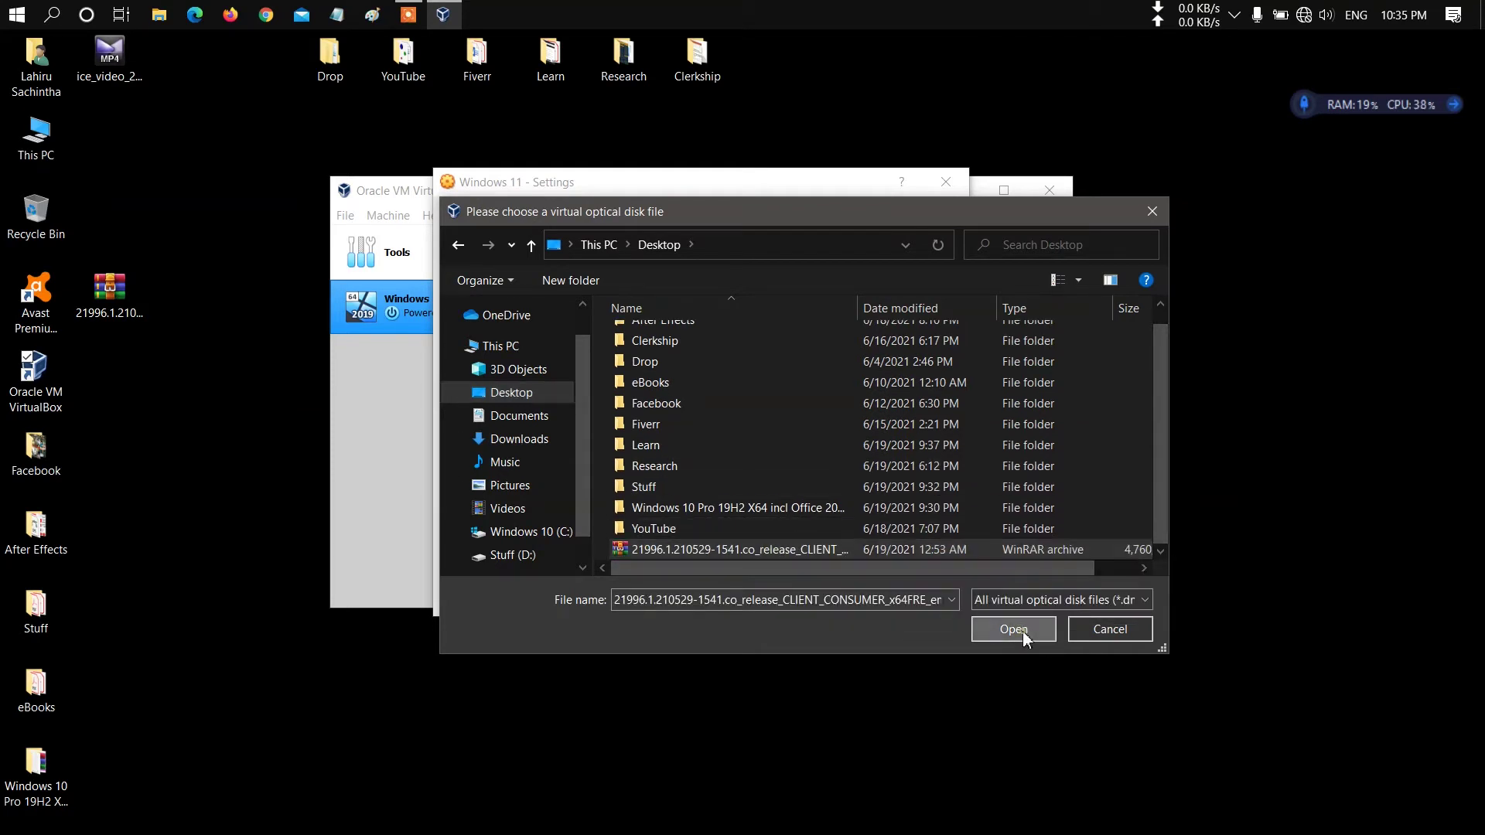
{"action": "left_click", "coordinate": [847, 594]}
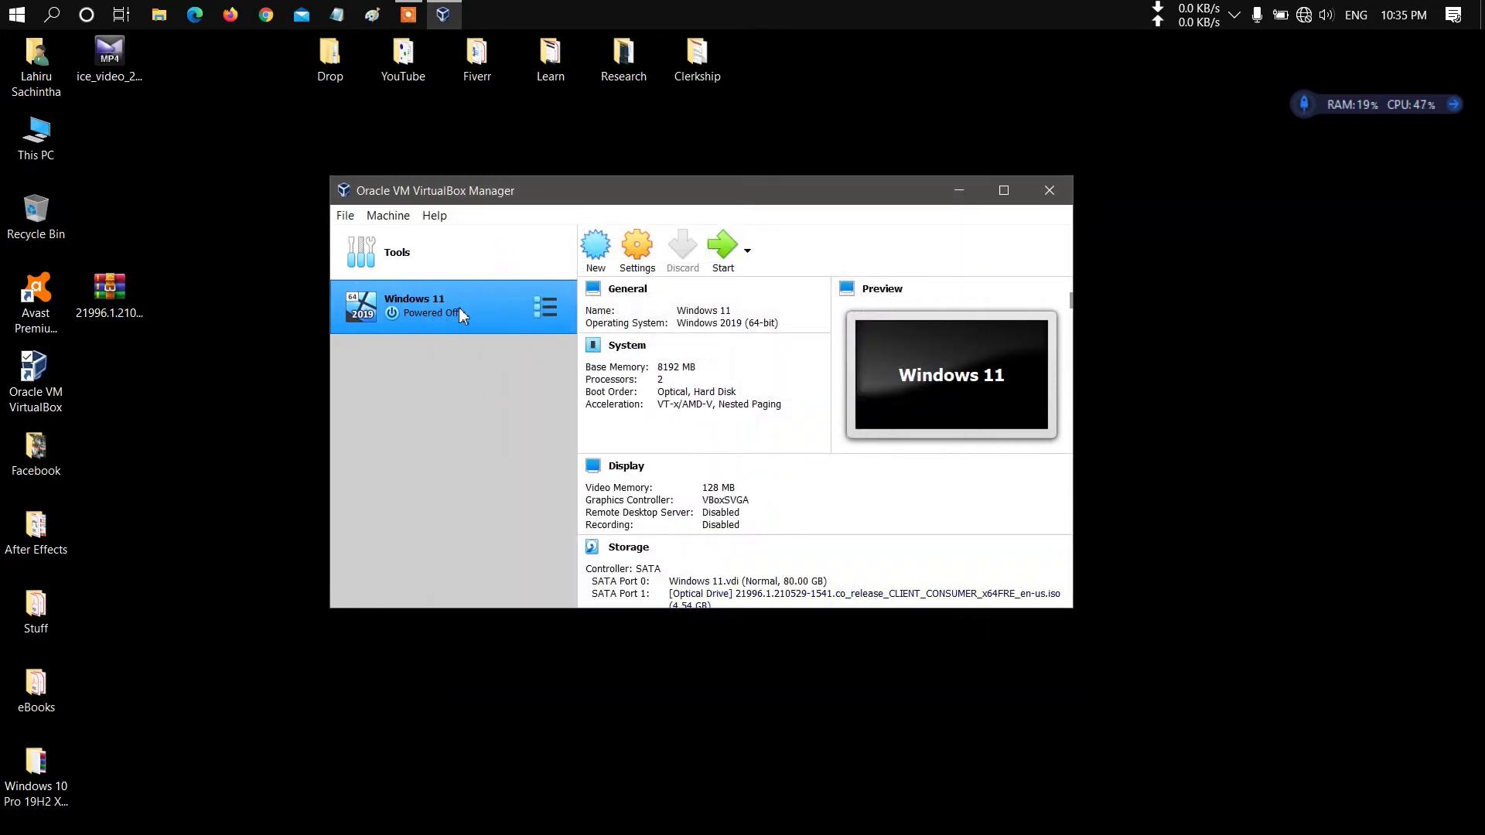
Step: Review the machine's storage, audio, network, serial port, USB, shared folder and user interface settings
{"action": "right_click", "coordinate": [459, 308]}
{"action": "key", "text": "Escape"}
{"action": "key", "text": "ctrl+s"}
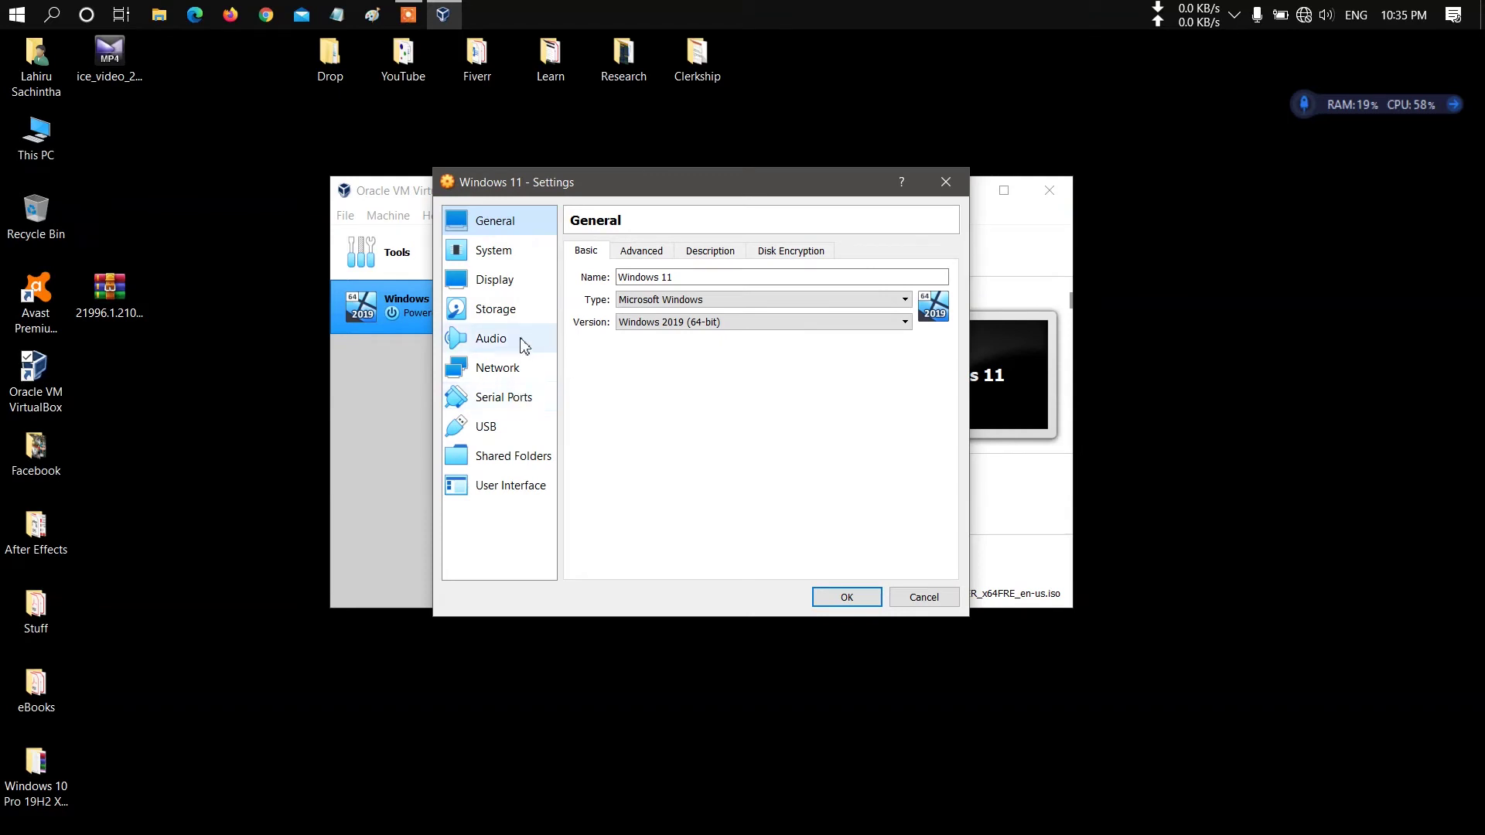
{"action": "left_click", "coordinate": [519, 312]}
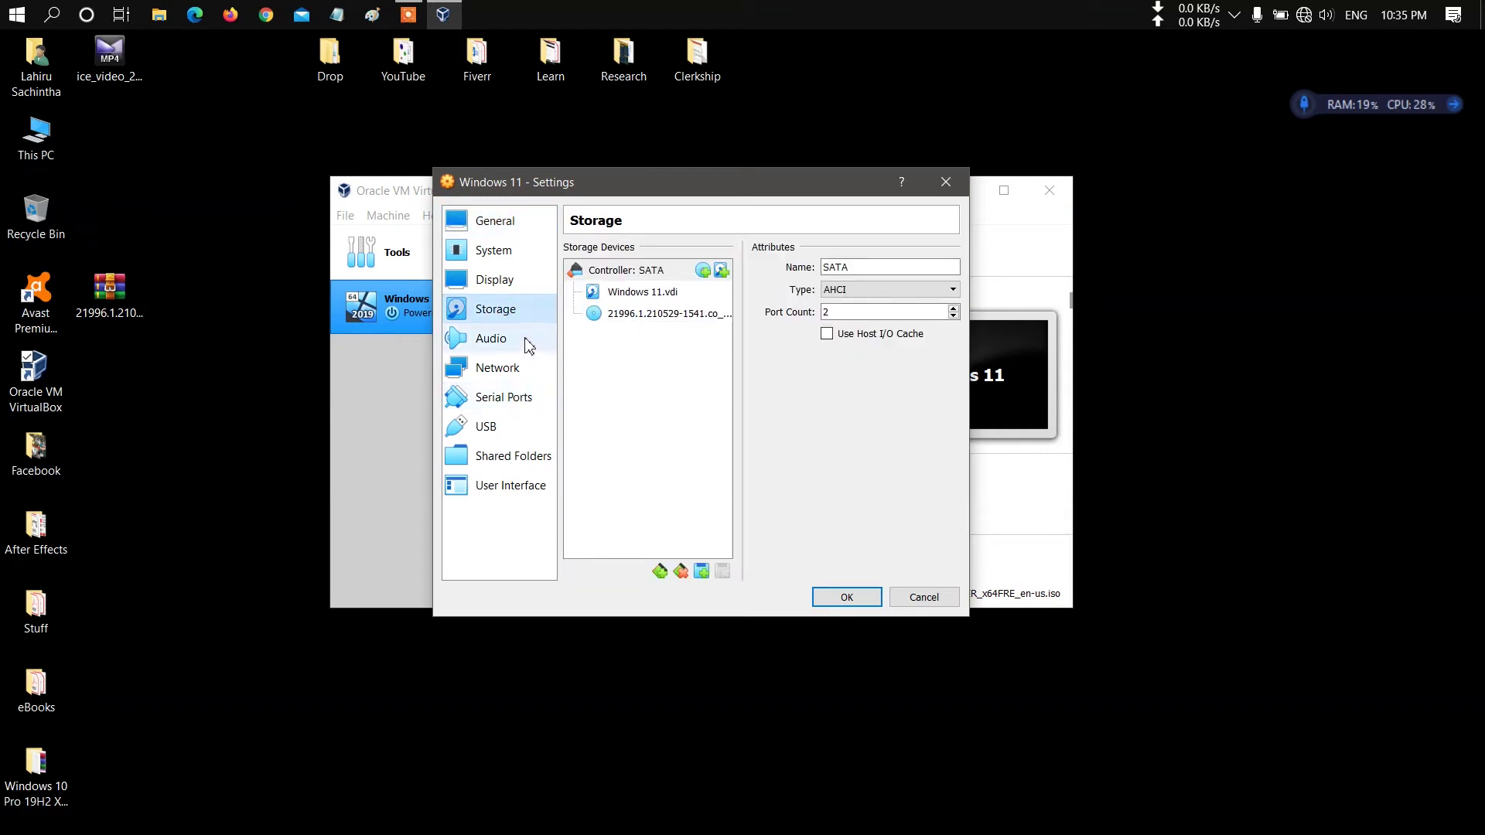
{"action": "left_click", "coordinate": [522, 341]}
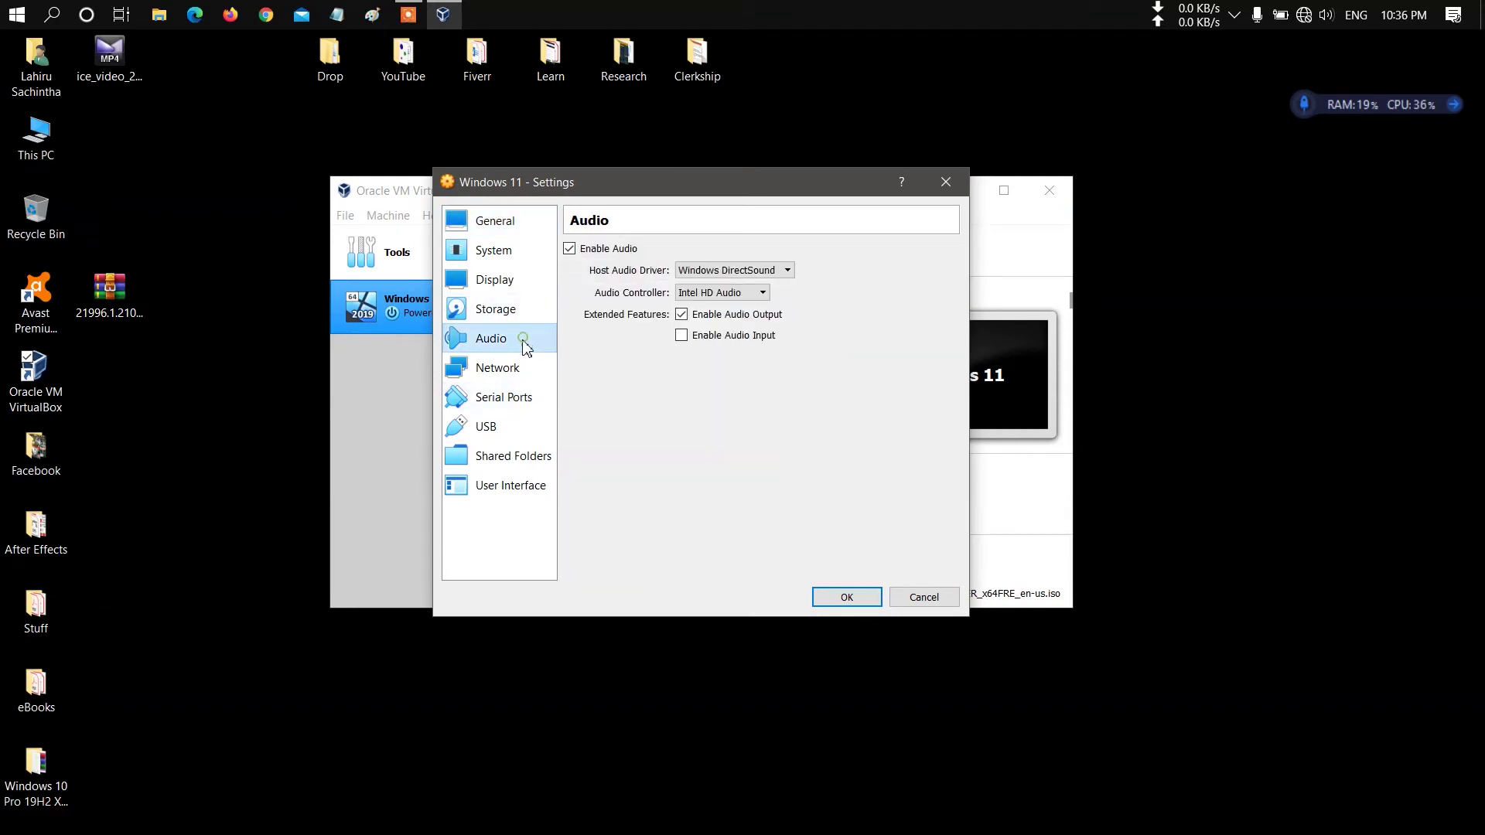
{"action": "left_click", "coordinate": [520, 370]}
{"action": "left_click", "coordinate": [524, 399]}
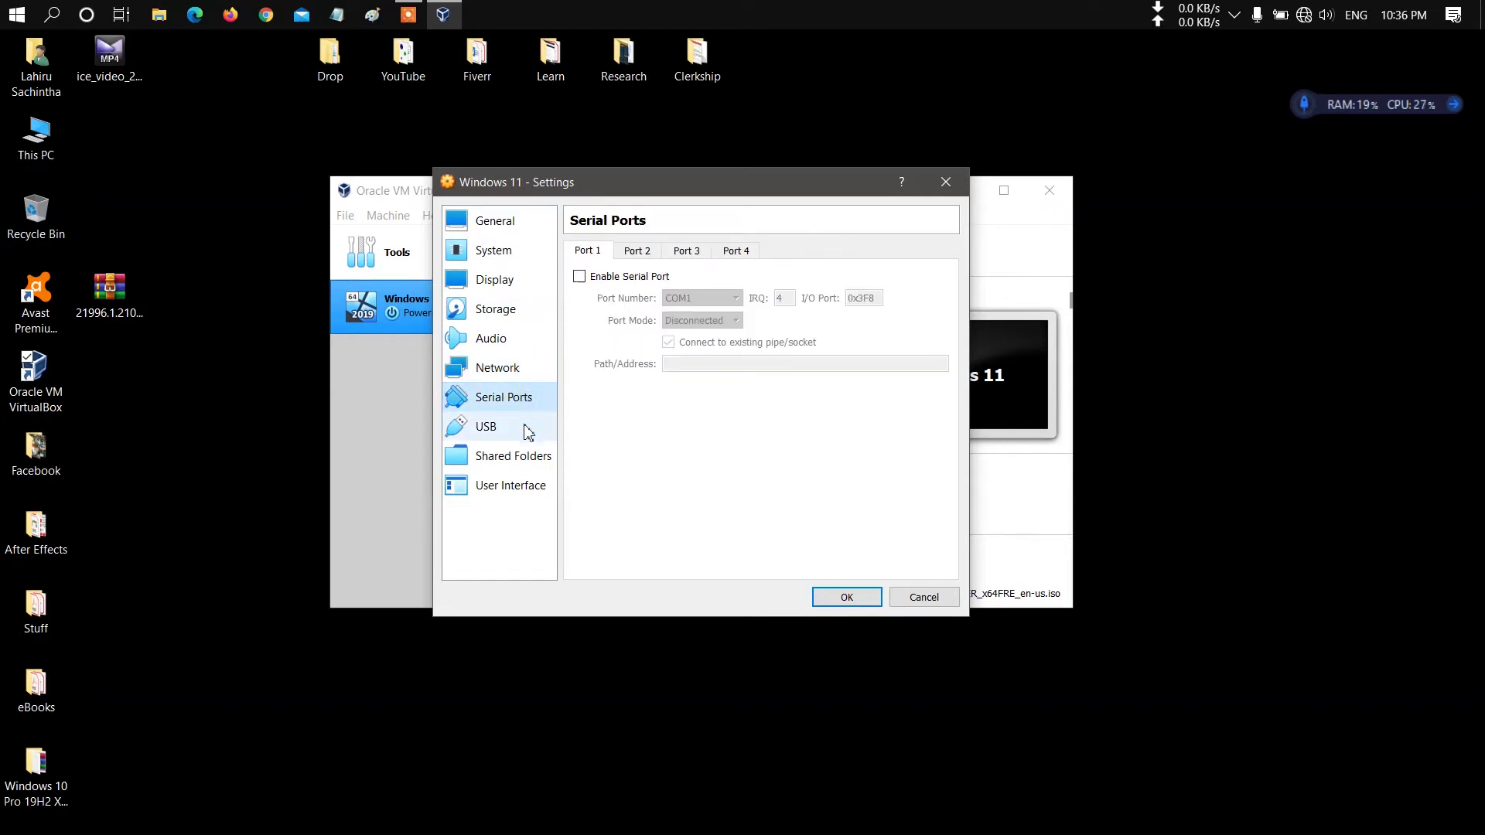
{"action": "left_click", "coordinate": [523, 429]}
{"action": "left_click", "coordinate": [532, 460]}
{"action": "left_click", "coordinate": [530, 488]}
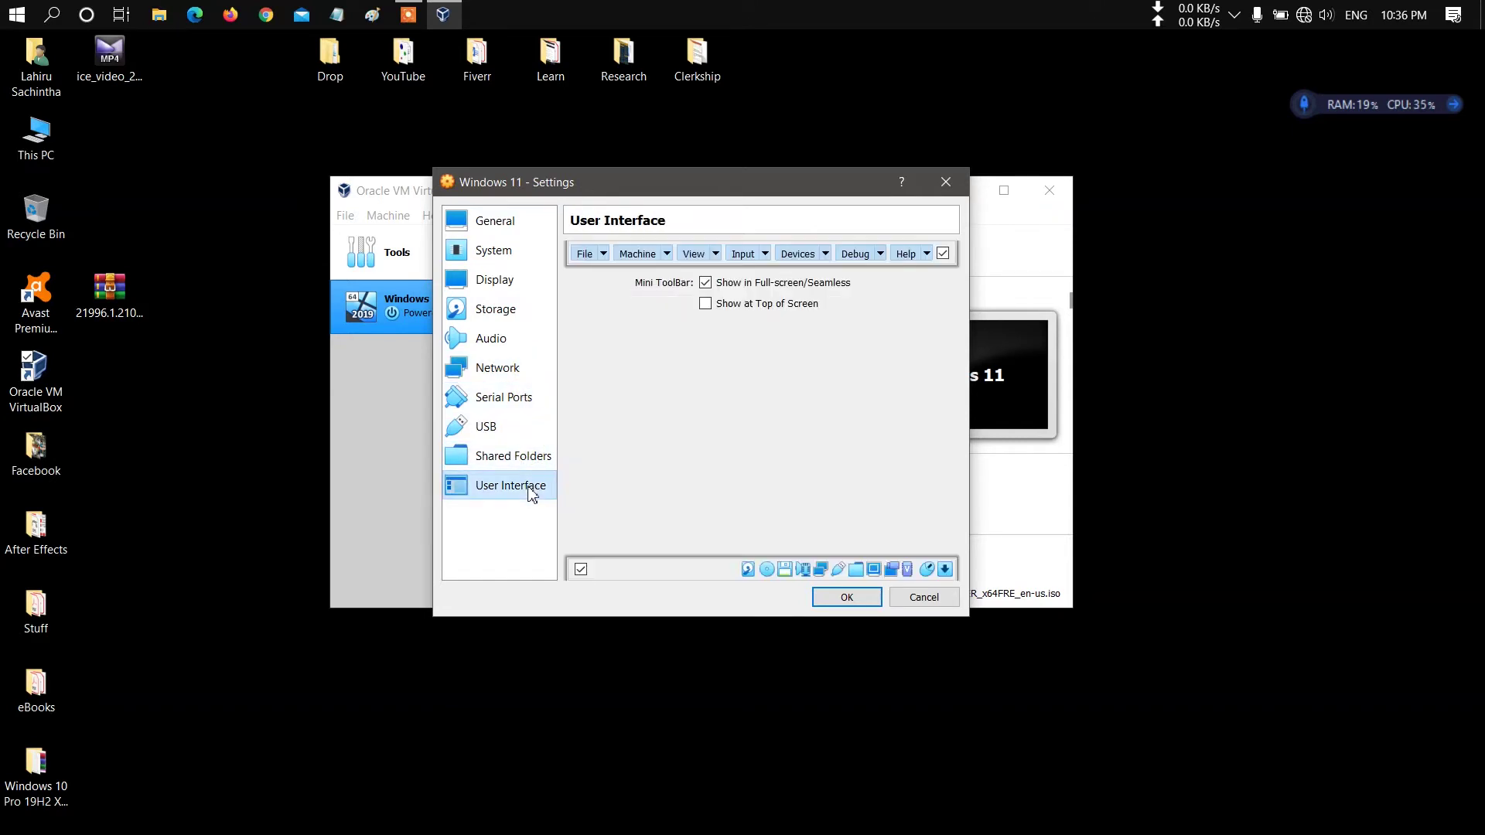
{"action": "left_click", "coordinate": [845, 598]}
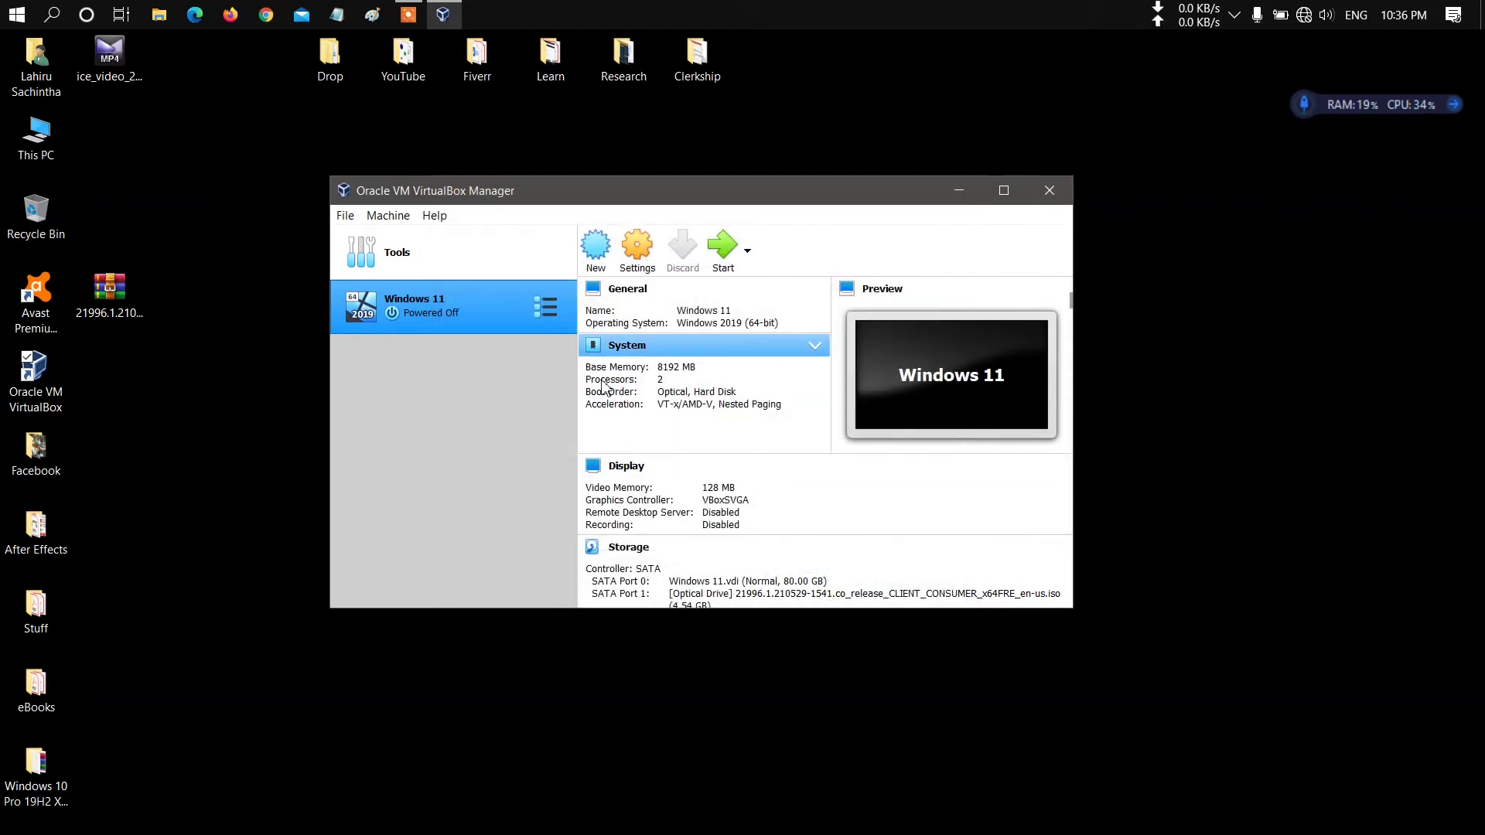
Step: Start the Windows 11 virtual machine with the 21996.1.210529-1541 ISO as start-up disk, dismissing the keyboard capture notice
{"action": "left_click", "coordinate": [722, 260]}
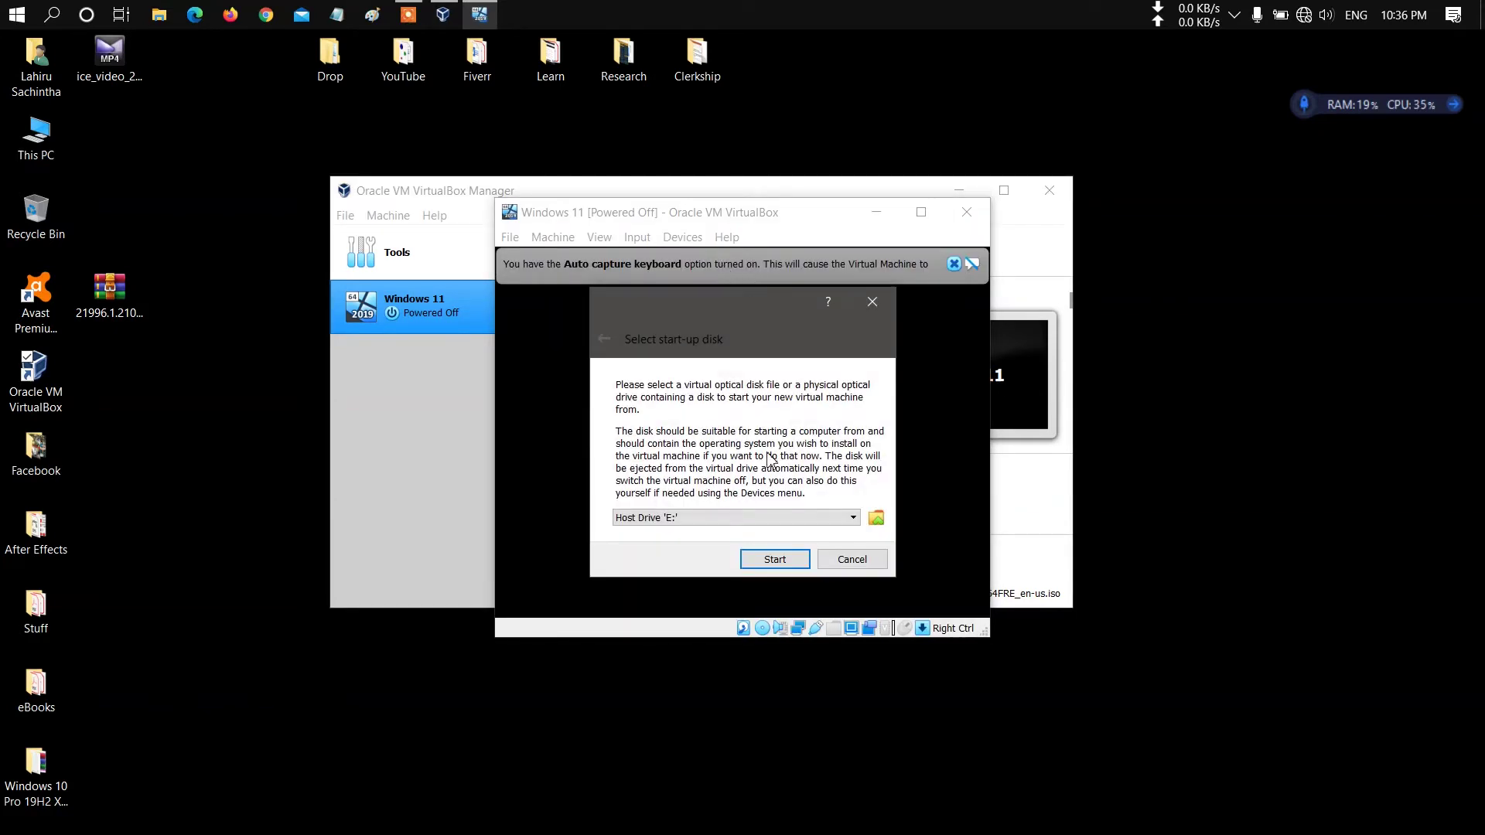
{"action": "left_click", "coordinate": [772, 518]}
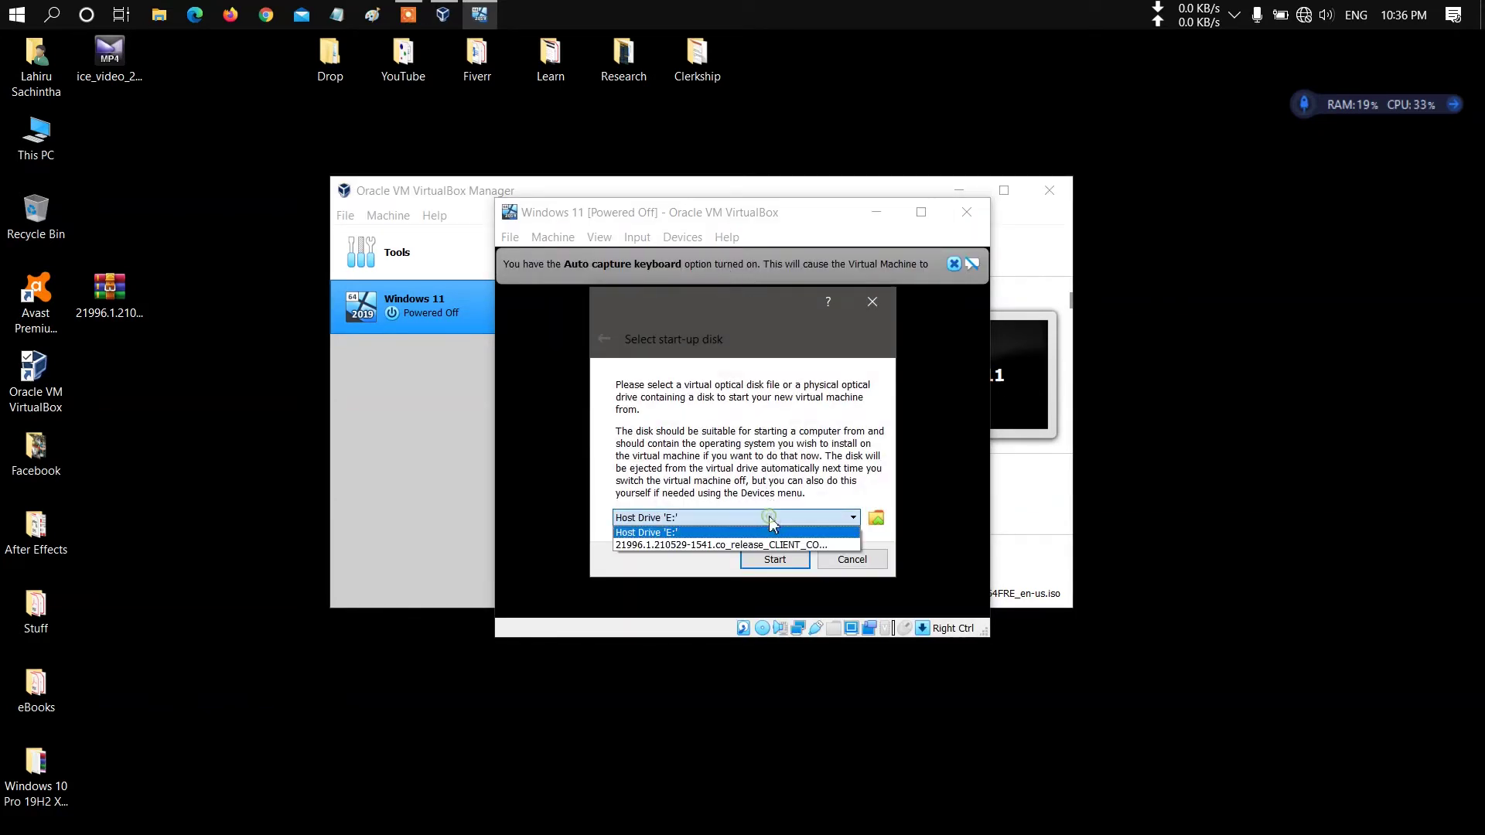
{"action": "left_click", "coordinate": [756, 552]}
{"action": "left_click", "coordinate": [766, 559]}
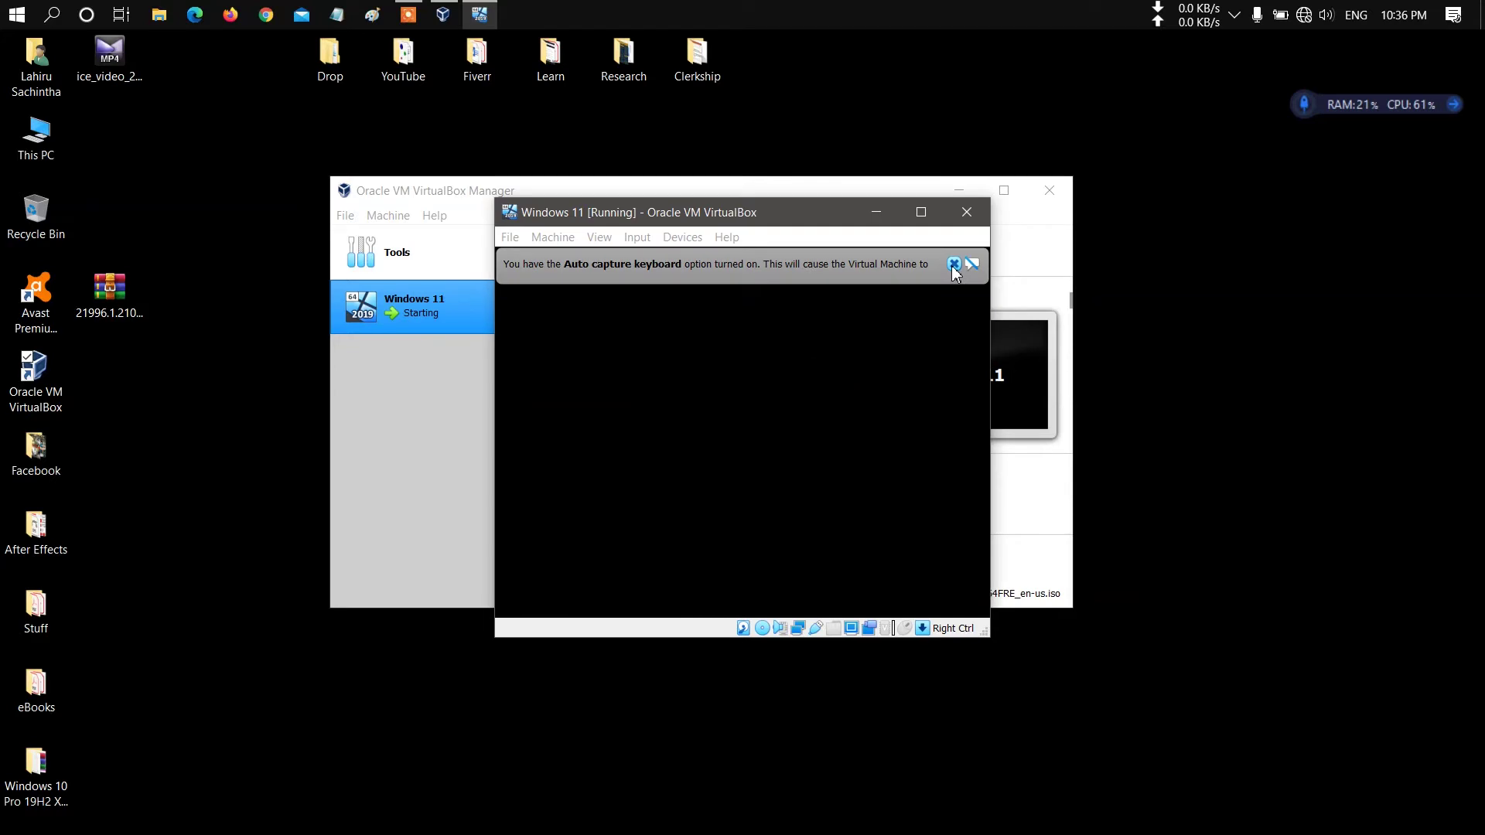
{"action": "left_click", "coordinate": [954, 266]}
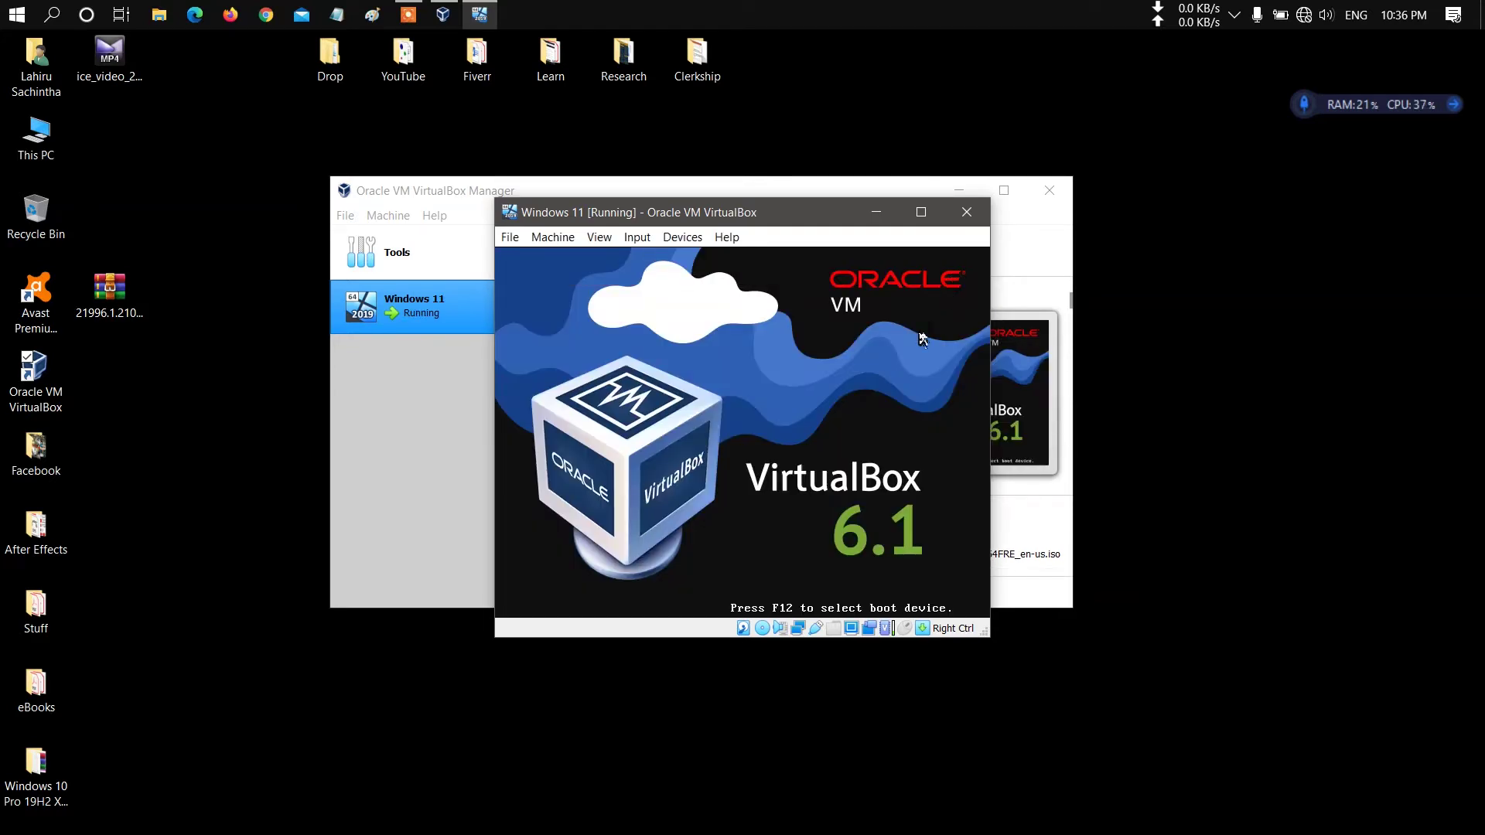
{"action": "left_click_drag", "start_coordinate": [938, 202], "coordinate": [770, 111]}
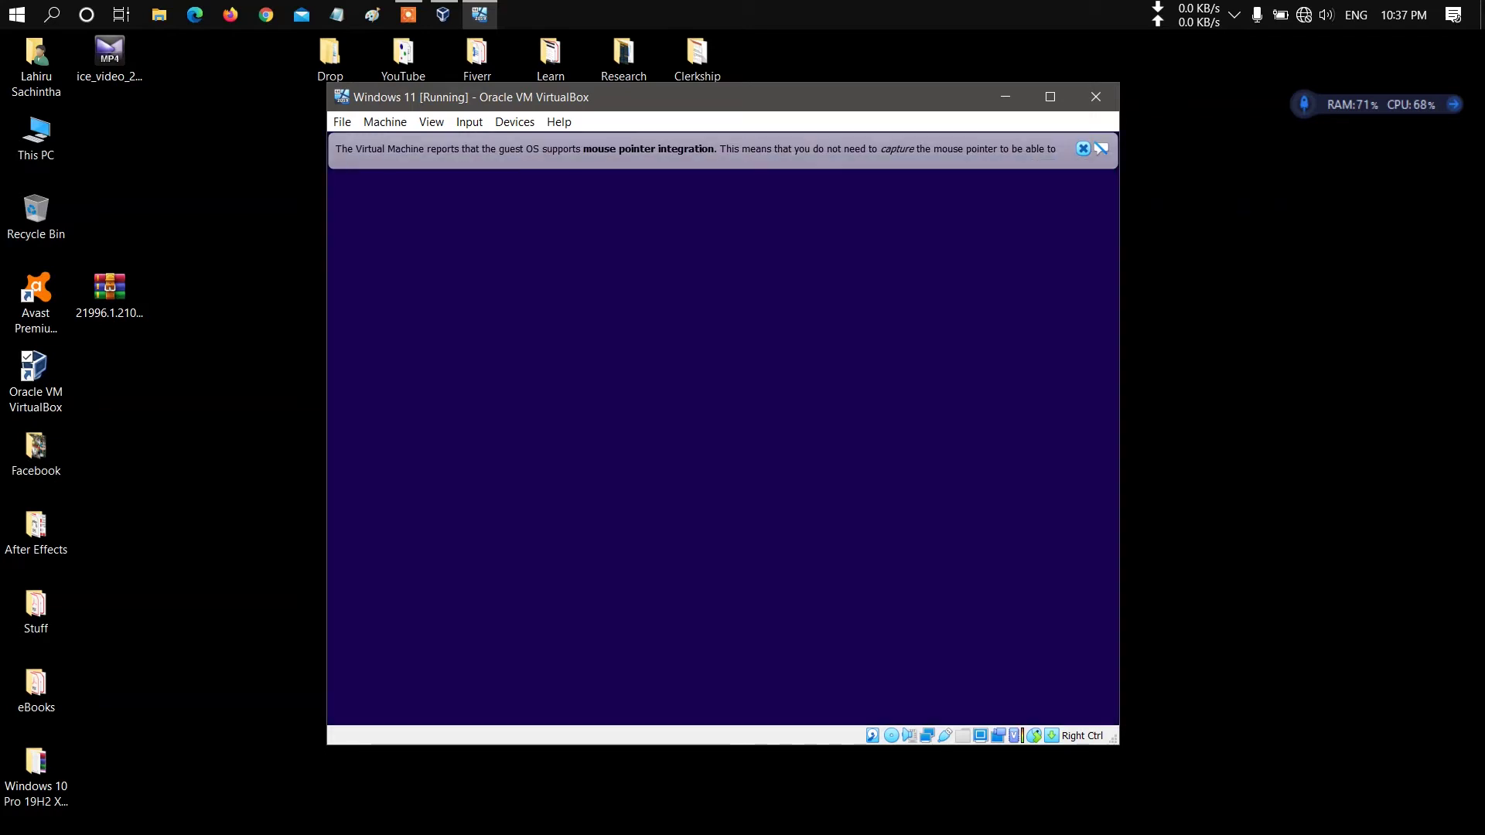
Step: Try to install Windows 11 Pro in Windows Setup with the default language options and without a product key
{"action": "left_click", "coordinate": [1083, 149]}
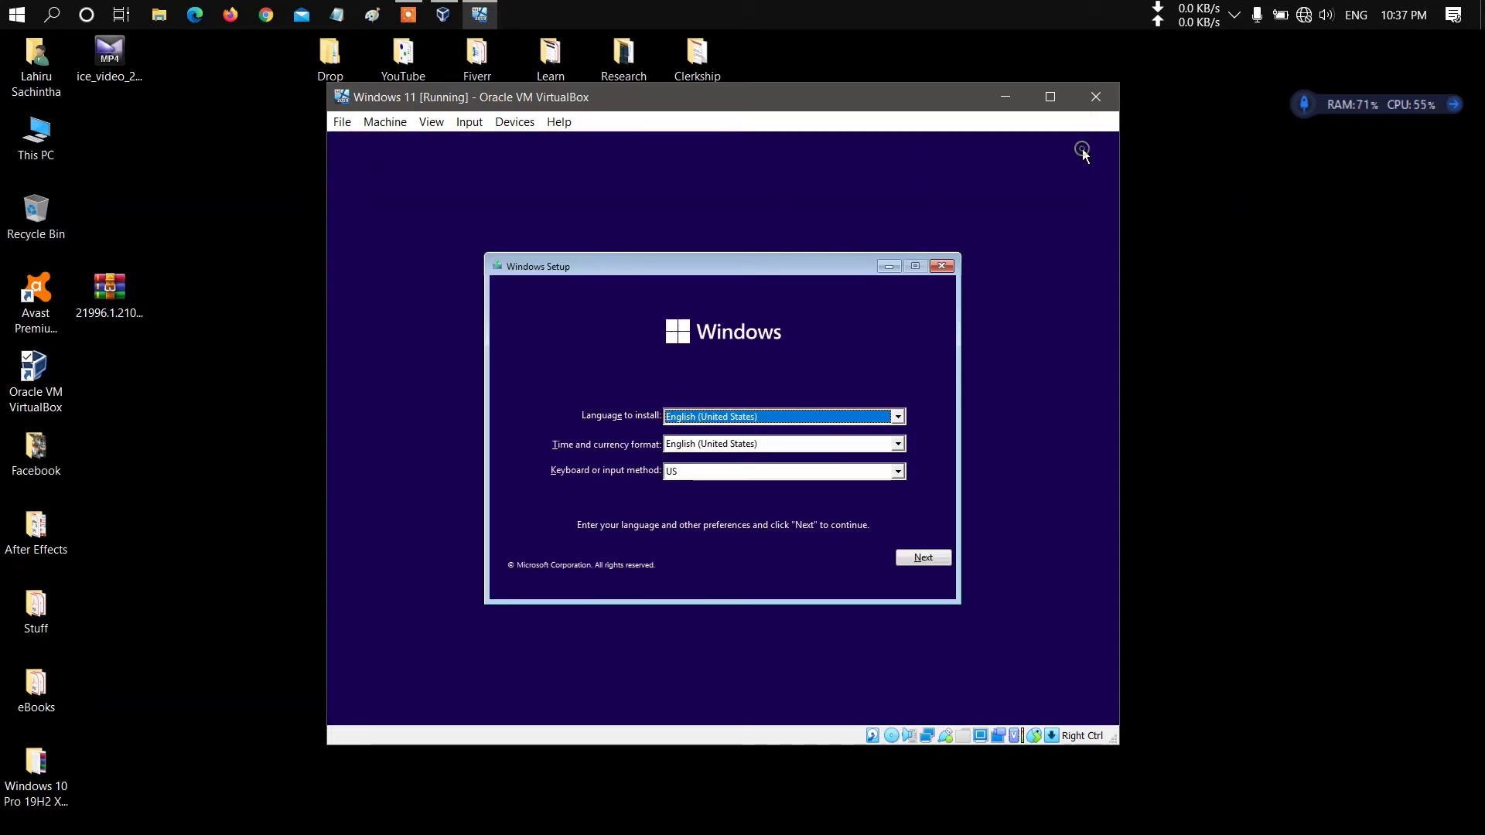
{"action": "left_click", "coordinate": [924, 558]}
{"action": "left_click", "coordinate": [740, 436]}
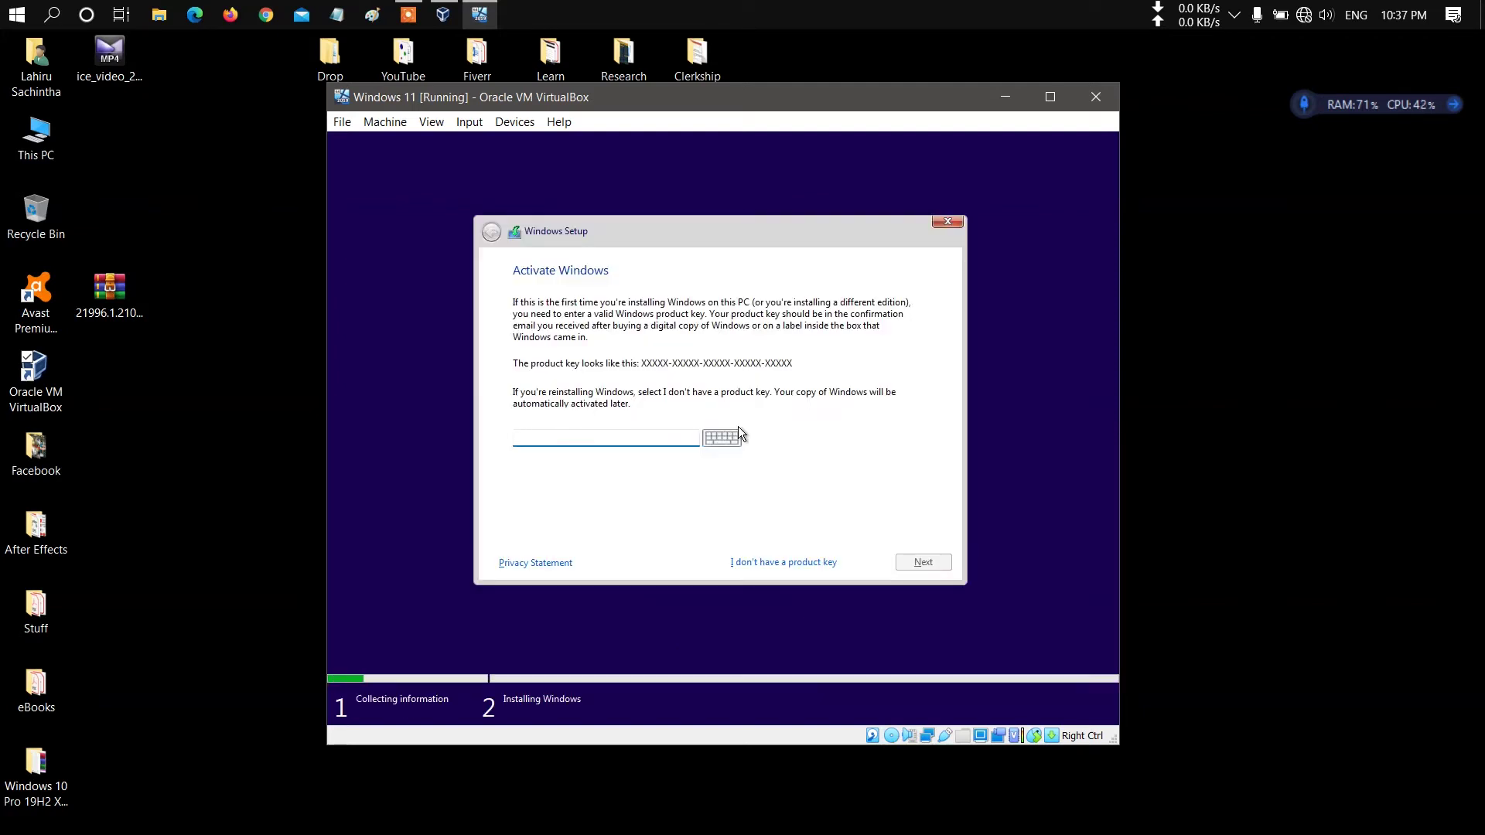
{"action": "left_click", "coordinate": [814, 561]}
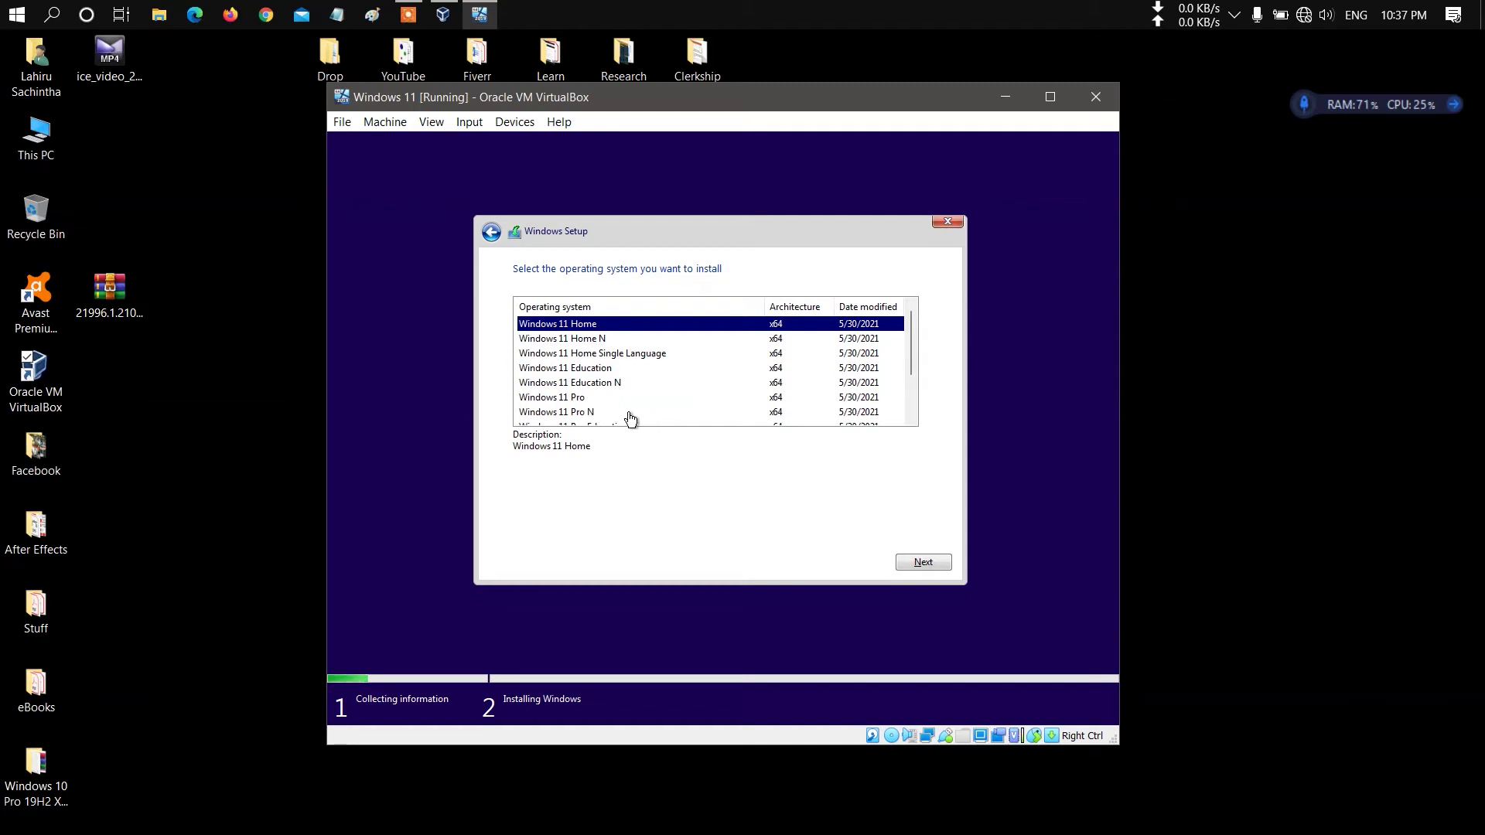
{"action": "left_click", "coordinate": [574, 398]}
{"action": "left_click", "coordinate": [944, 568]}
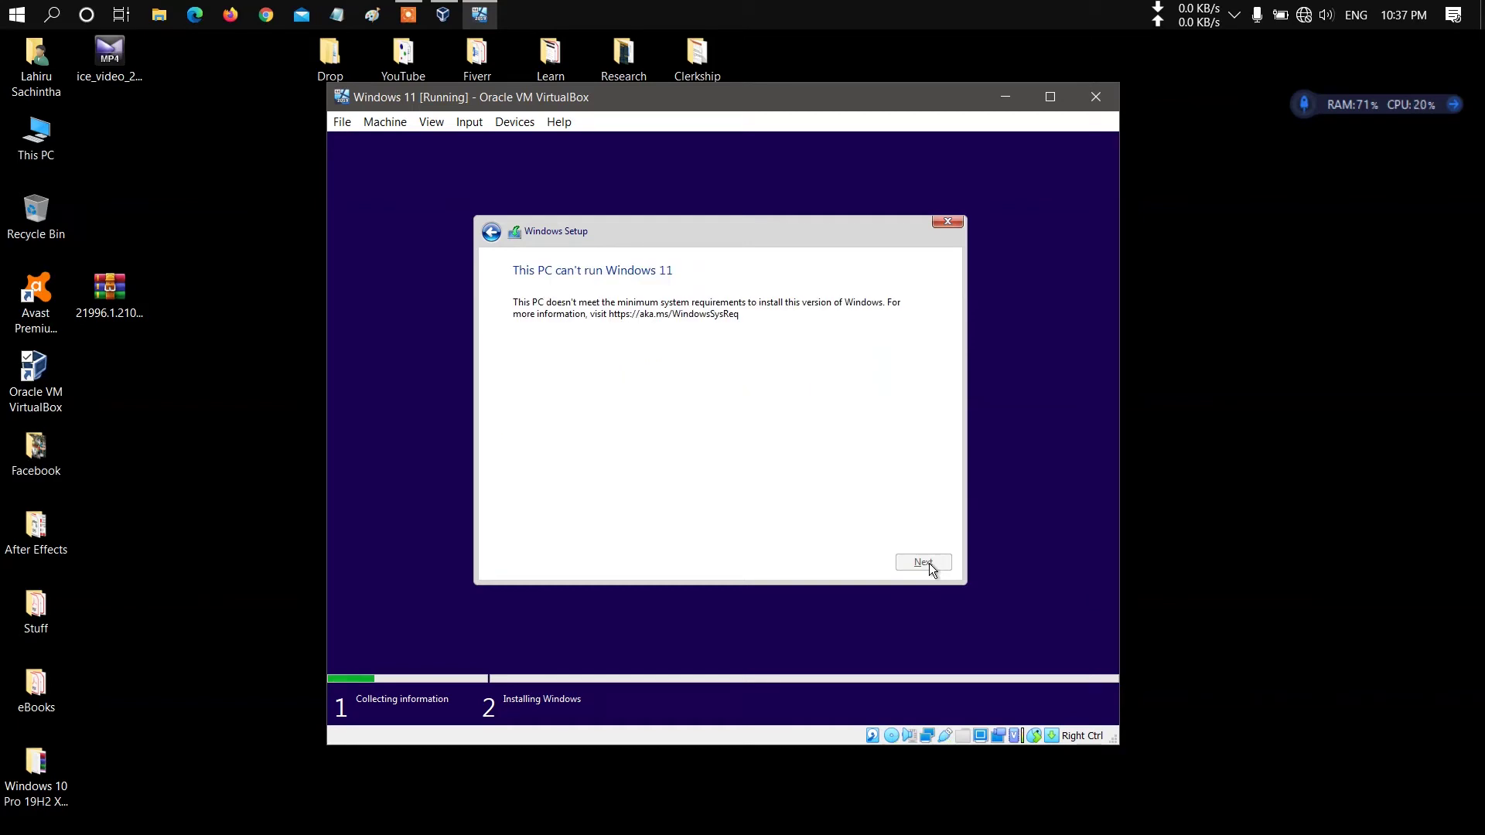
Step: Quit the Windows installation and power off the virtual machine
{"action": "left_click", "coordinate": [939, 224]}
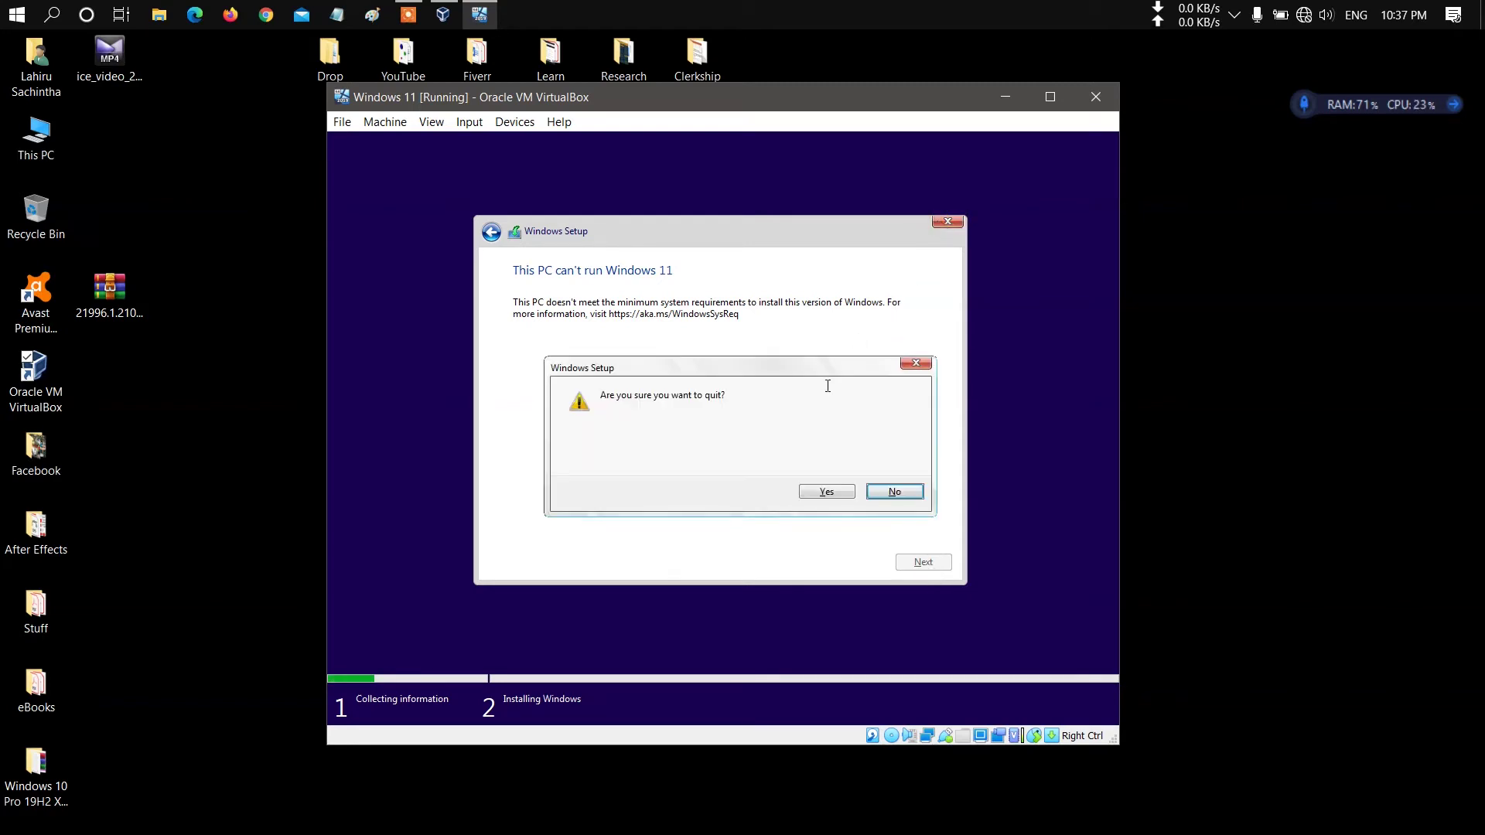
{"action": "left_click", "coordinate": [827, 493]}
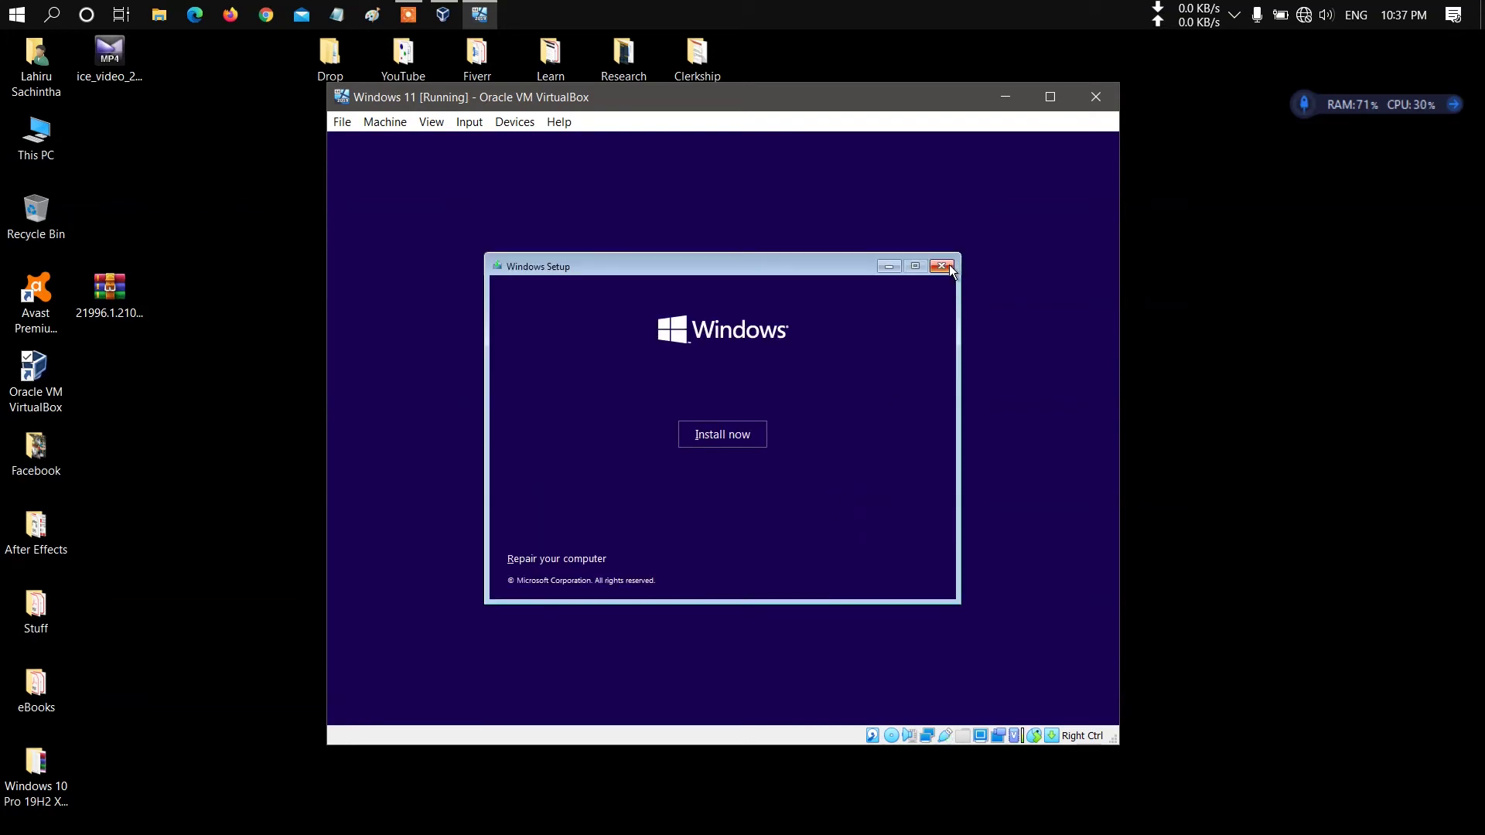
{"action": "left_click", "coordinate": [1088, 104]}
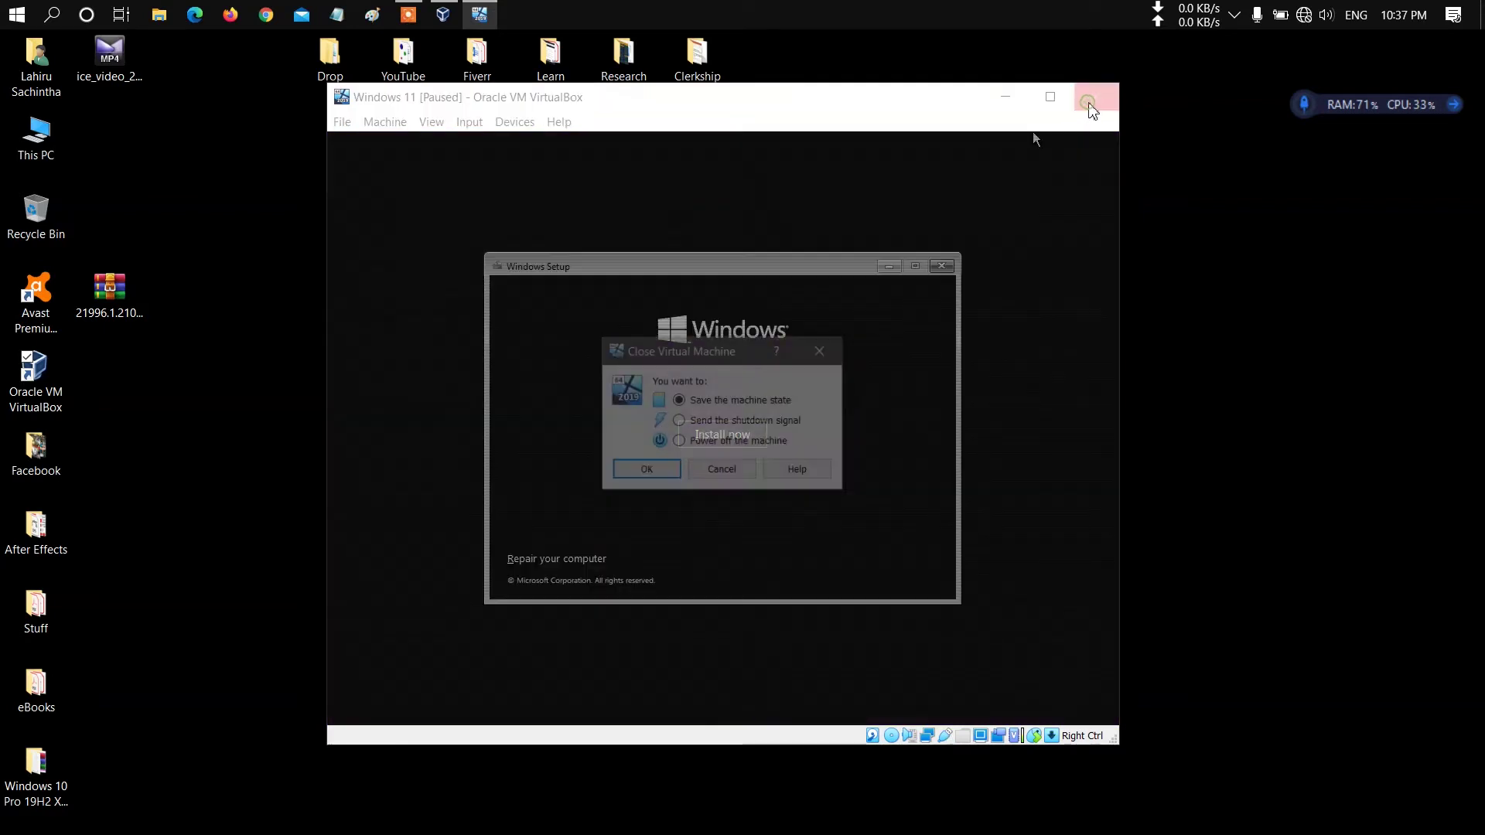
{"action": "left_click", "coordinate": [754, 442]}
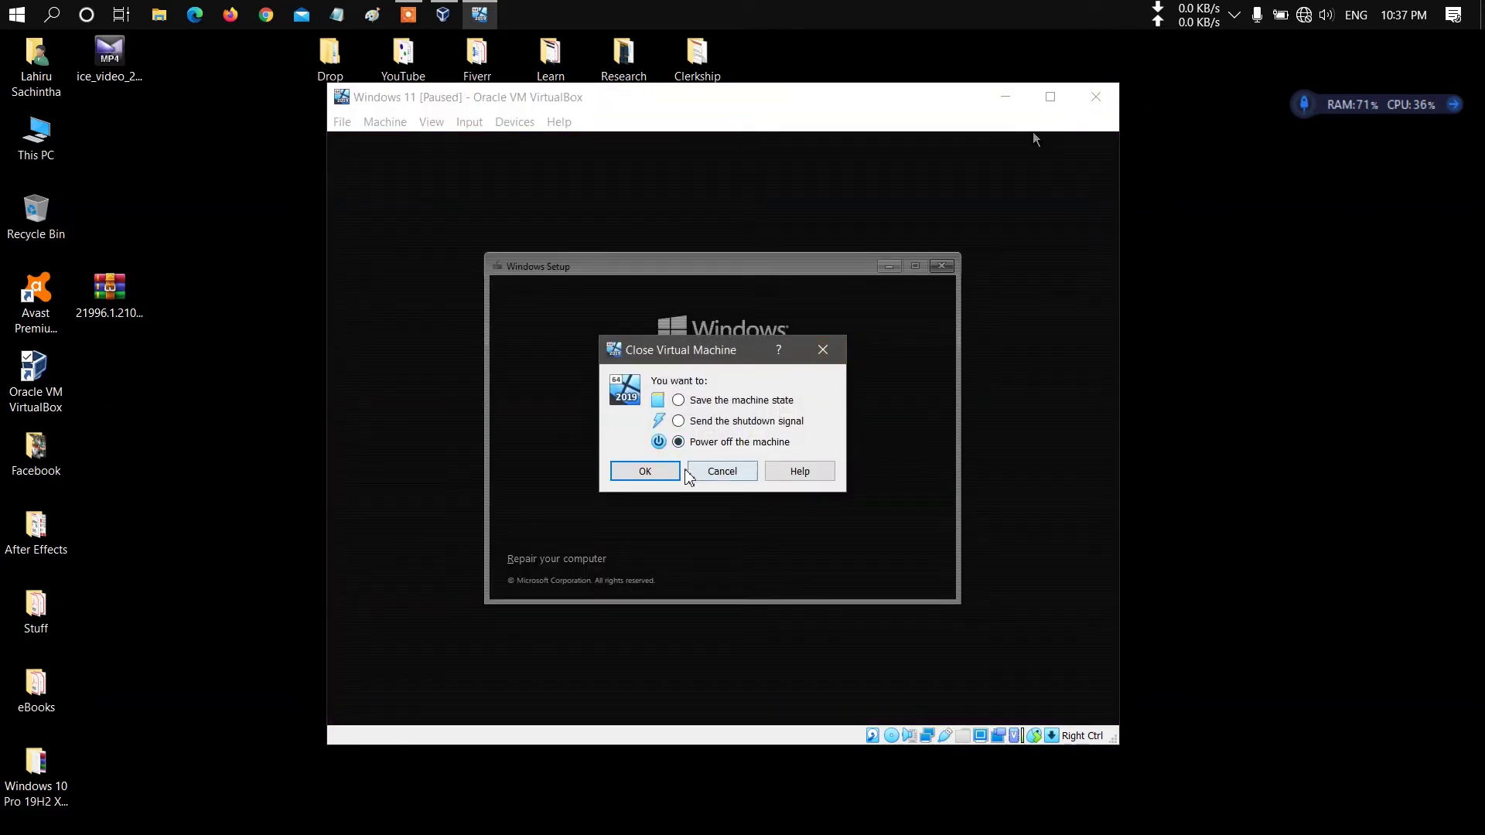
{"action": "left_click", "coordinate": [670, 471]}
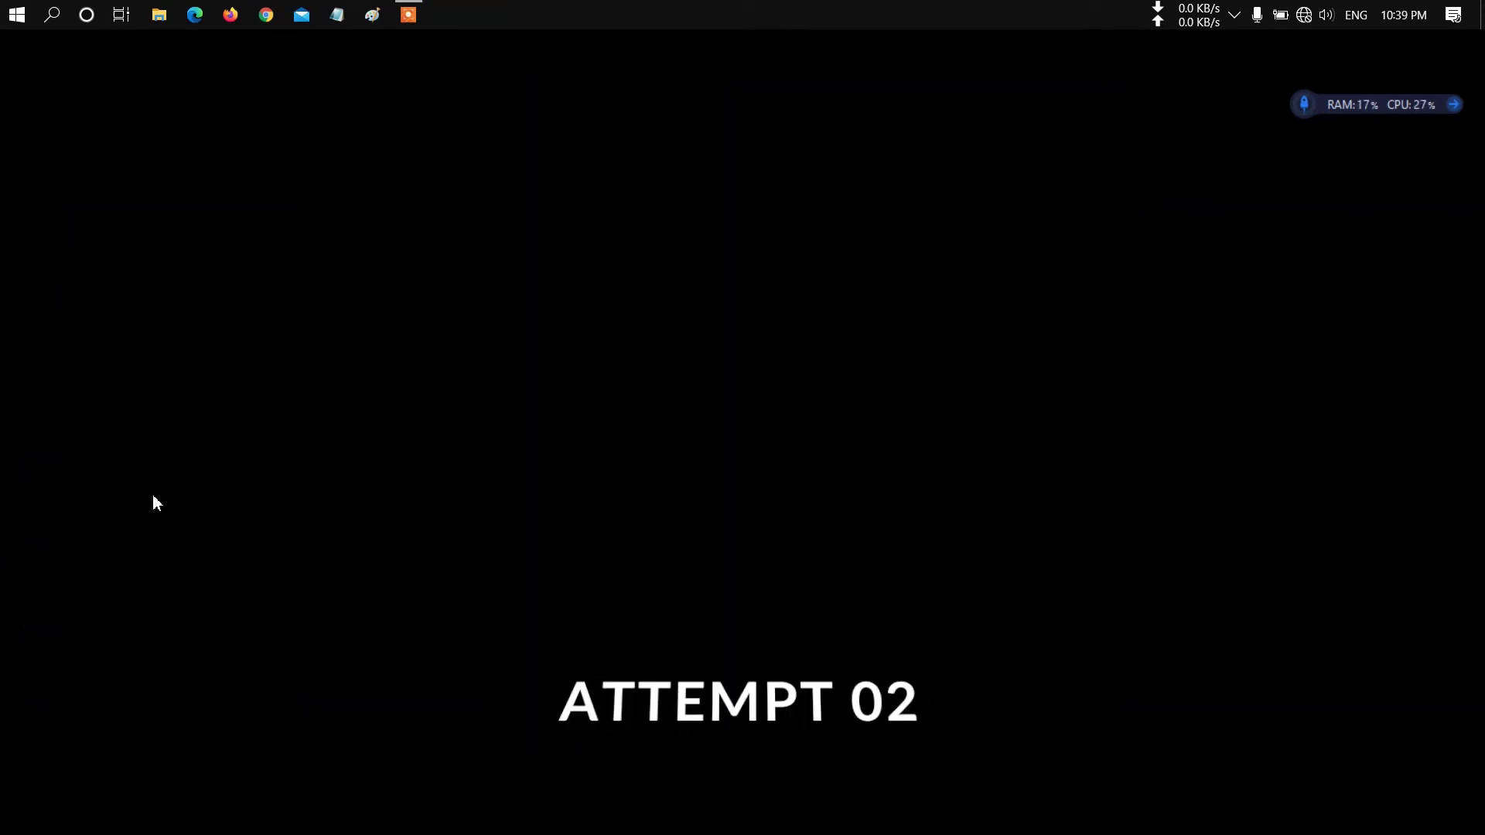
Step: Open Oracle VM VirtualBox and start a new virtual machine named Windows 11 with the version Other Windows (64-bit)
{"action": "left_click", "coordinate": [17, 14]}
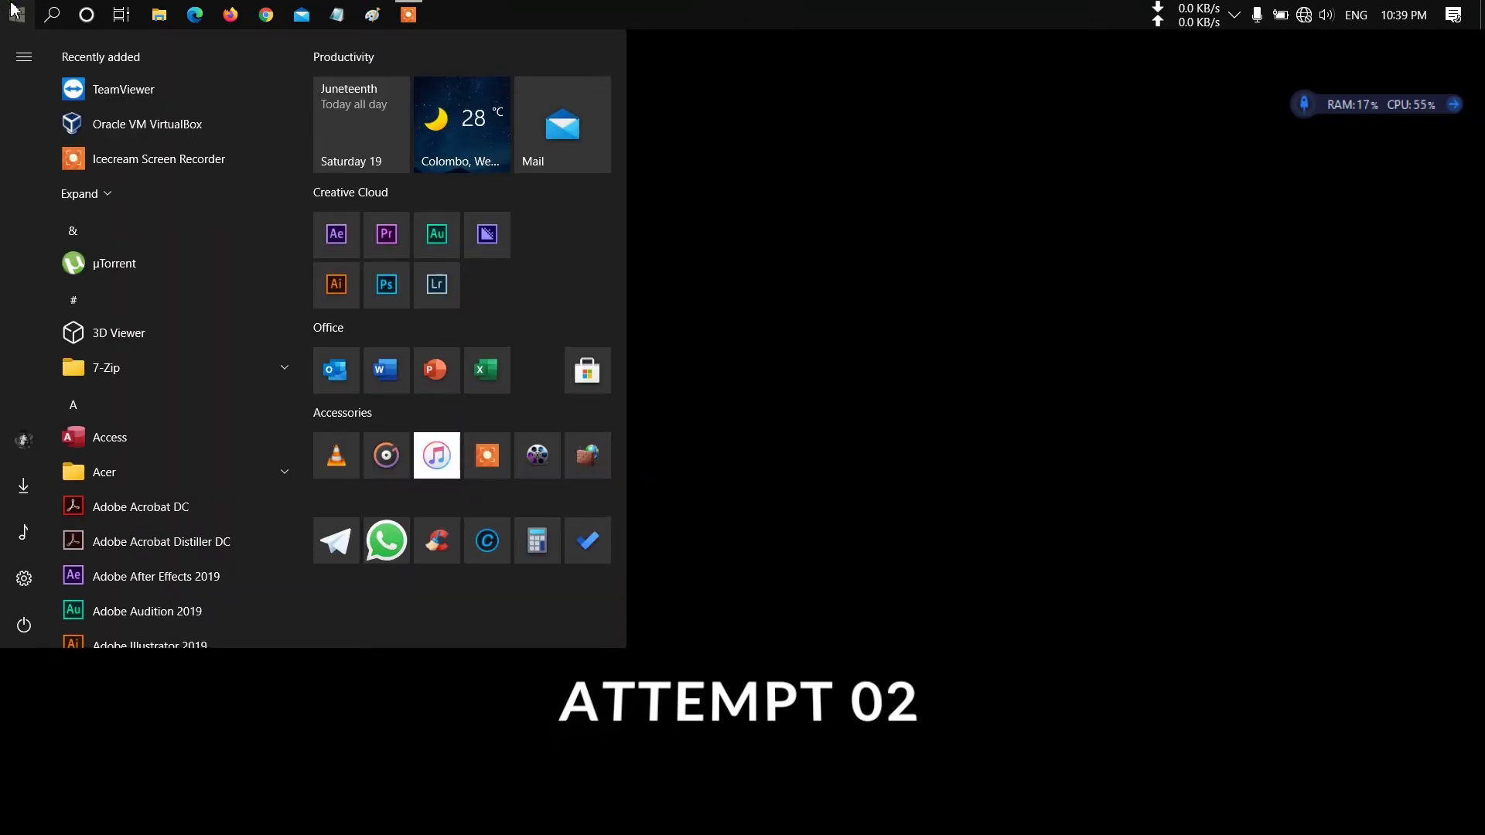
{"action": "left_click", "coordinate": [207, 132]}
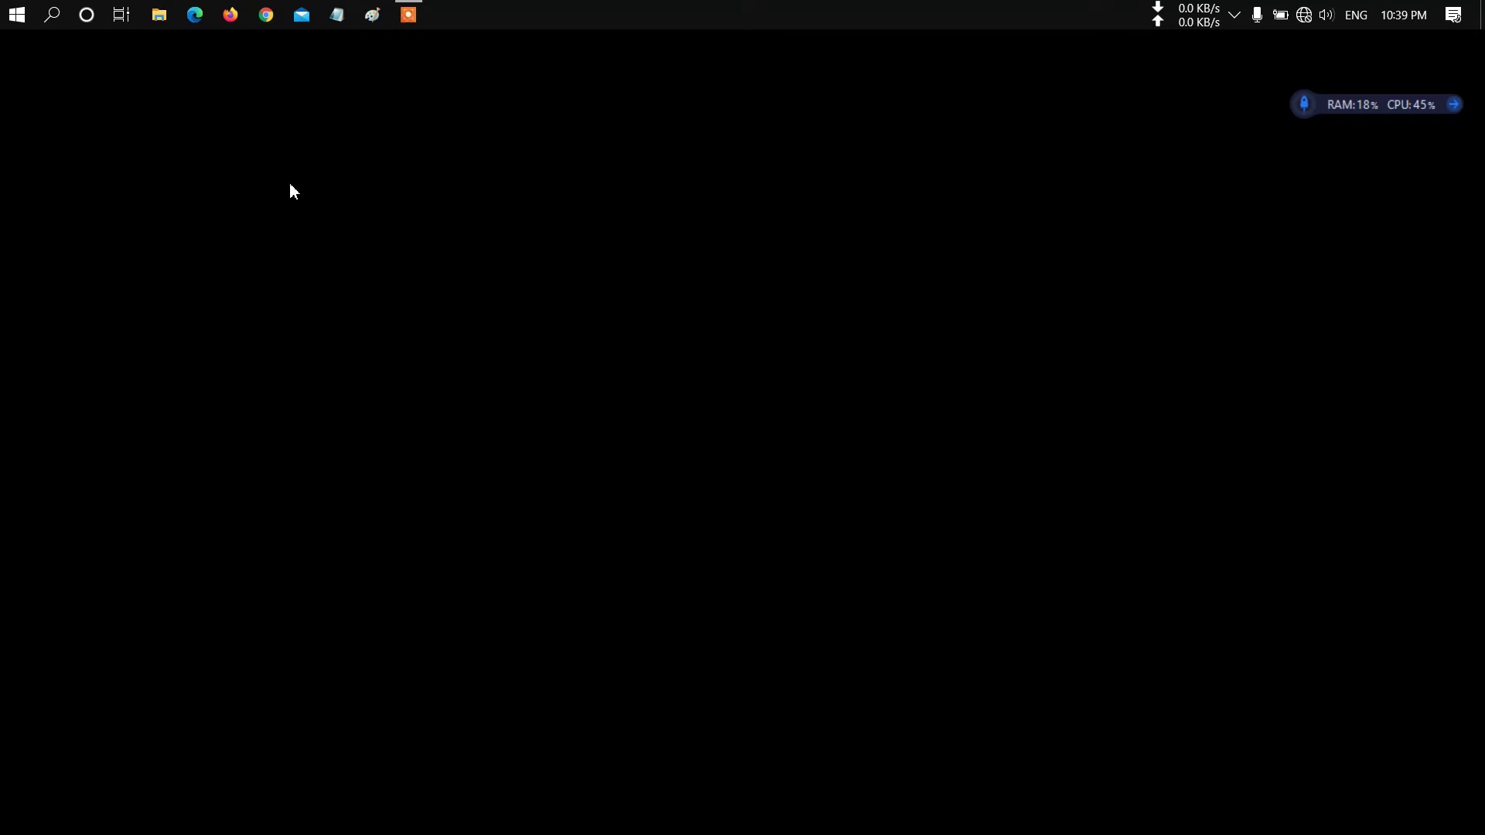
{"action": "left_click", "coordinate": [401, 218]}
{"action": "left_click", "coordinate": [395, 240]}
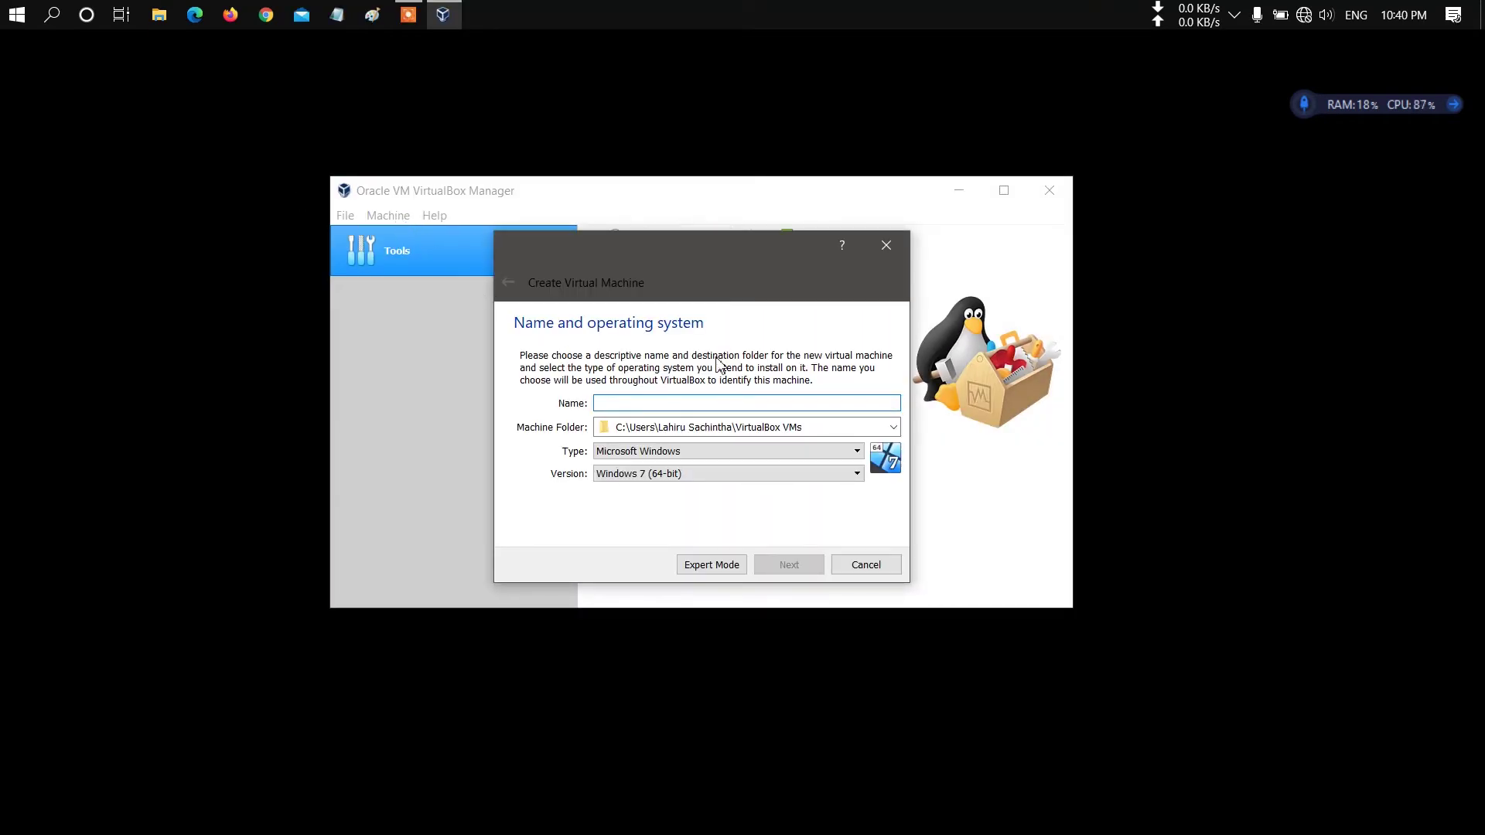
{"action": "type", "text": "Windows 11"}
{"action": "left_click", "coordinate": [734, 474]}
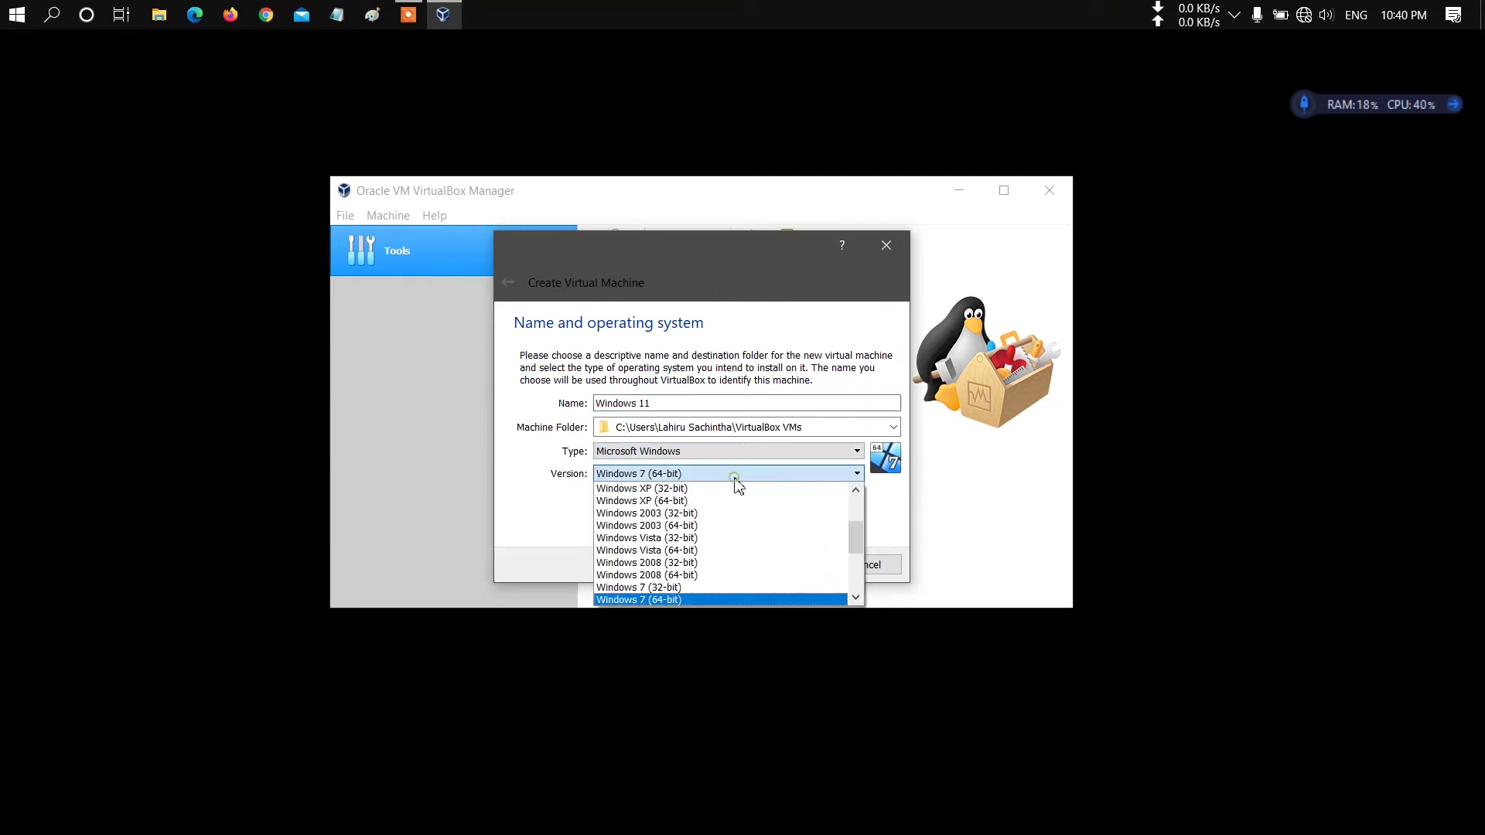
{"action": "scroll", "coordinate": [720, 541], "scroll_direction": "down", "scroll_amount": 4}
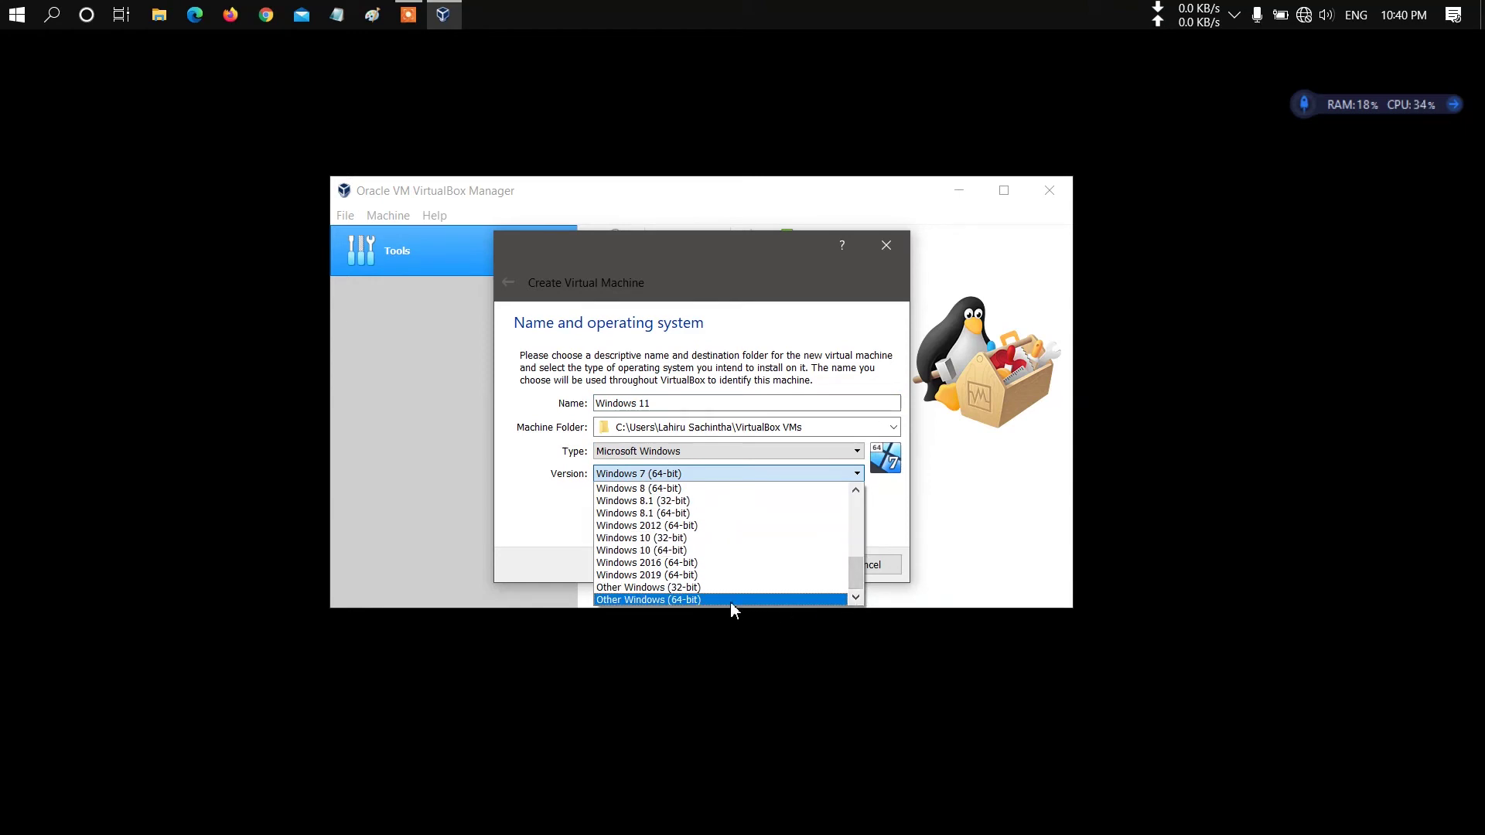
{"action": "left_click", "coordinate": [732, 601]}
{"action": "left_click", "coordinate": [801, 567]}
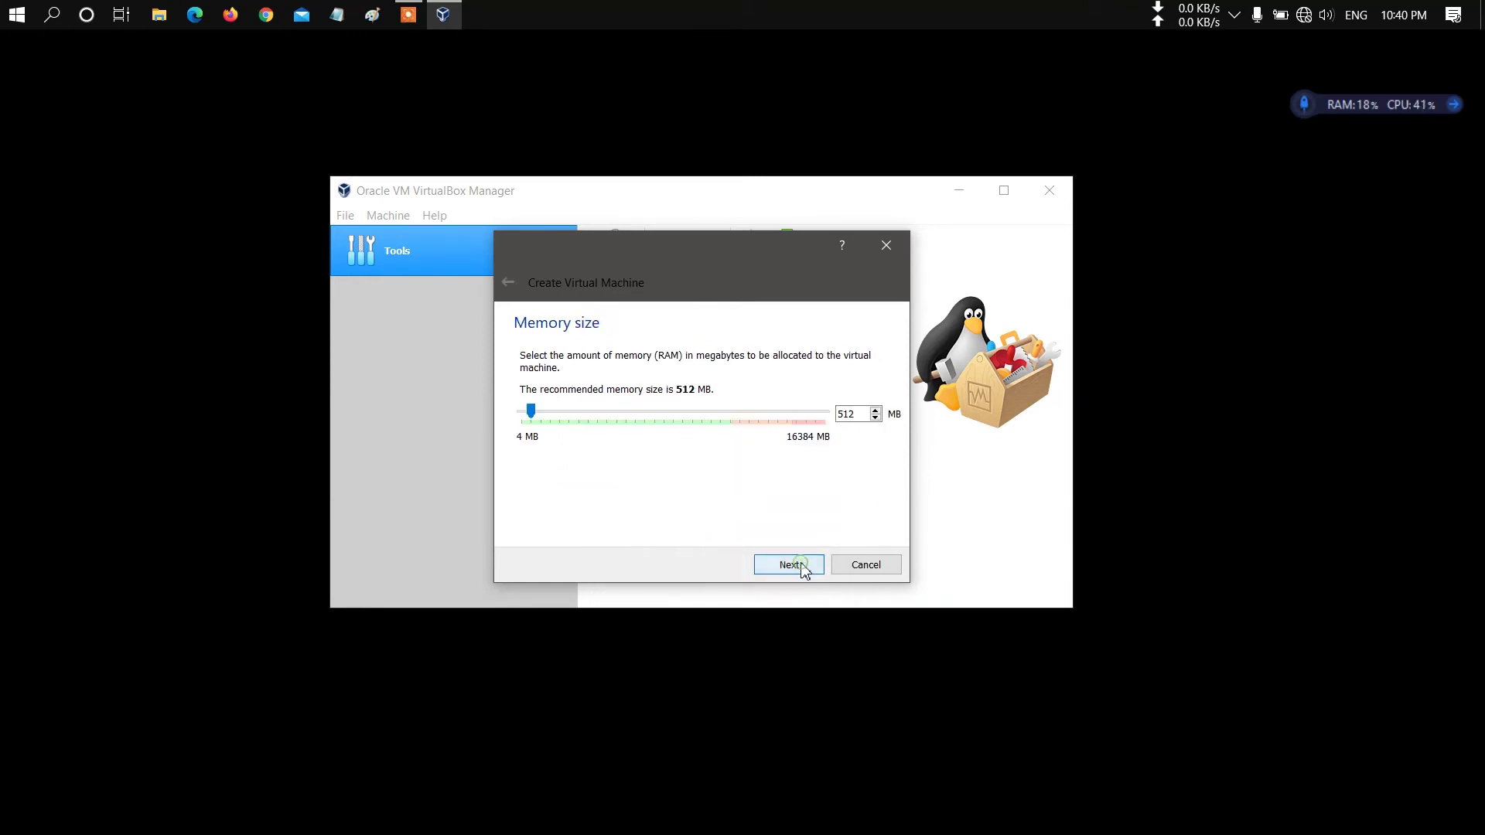
Step: Set the new machine's memory size to 8192 MB and proceed with creating a virtual hard disk
{"action": "left_click_drag", "start_coordinate": [855, 412], "coordinate": [822, 417]}
{"action": "type", "text": "8192"}
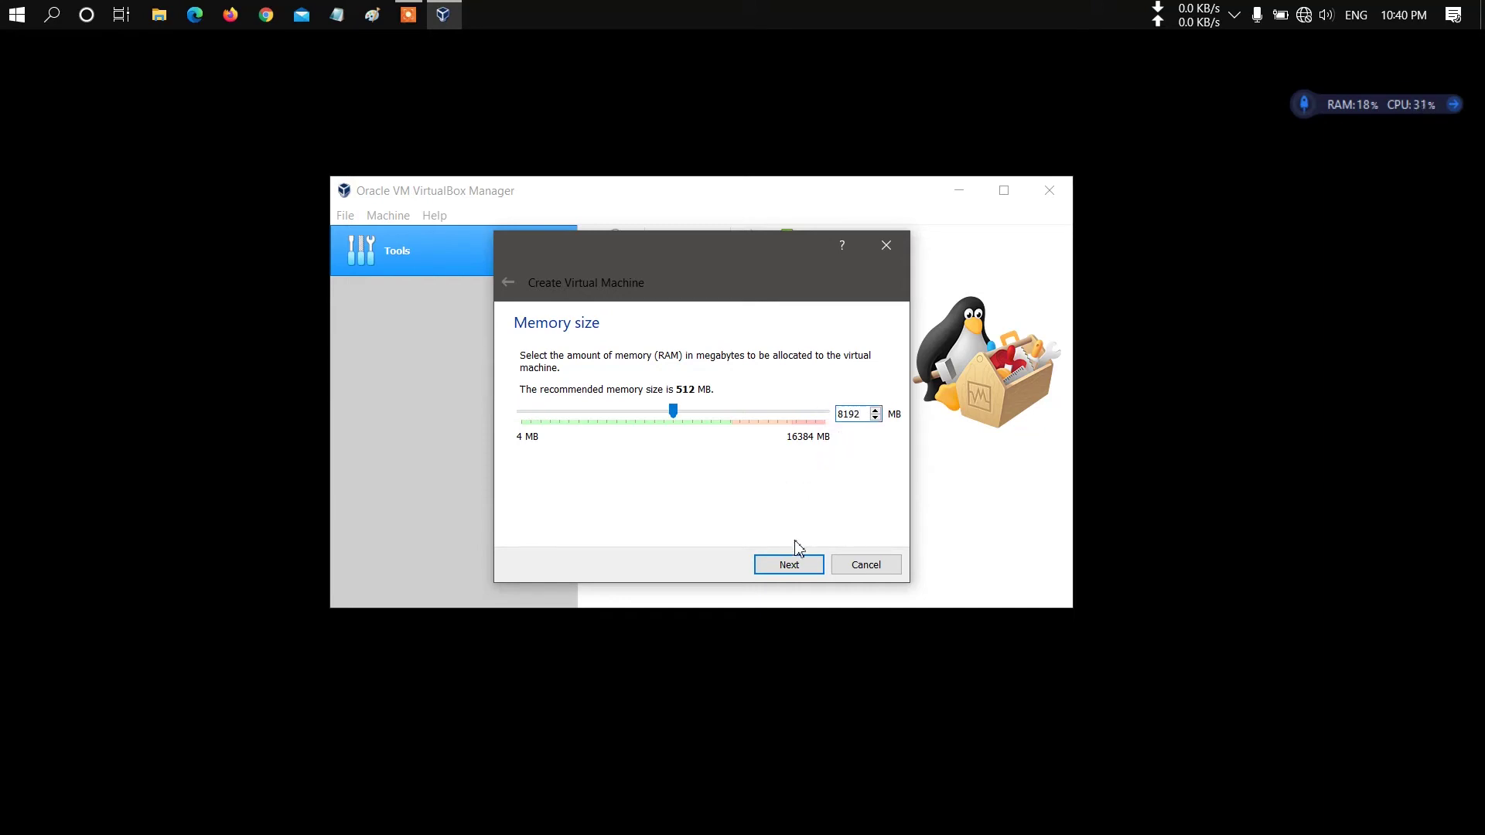
{"action": "left_click", "coordinate": [796, 568]}
{"action": "left_click", "coordinate": [796, 567]}
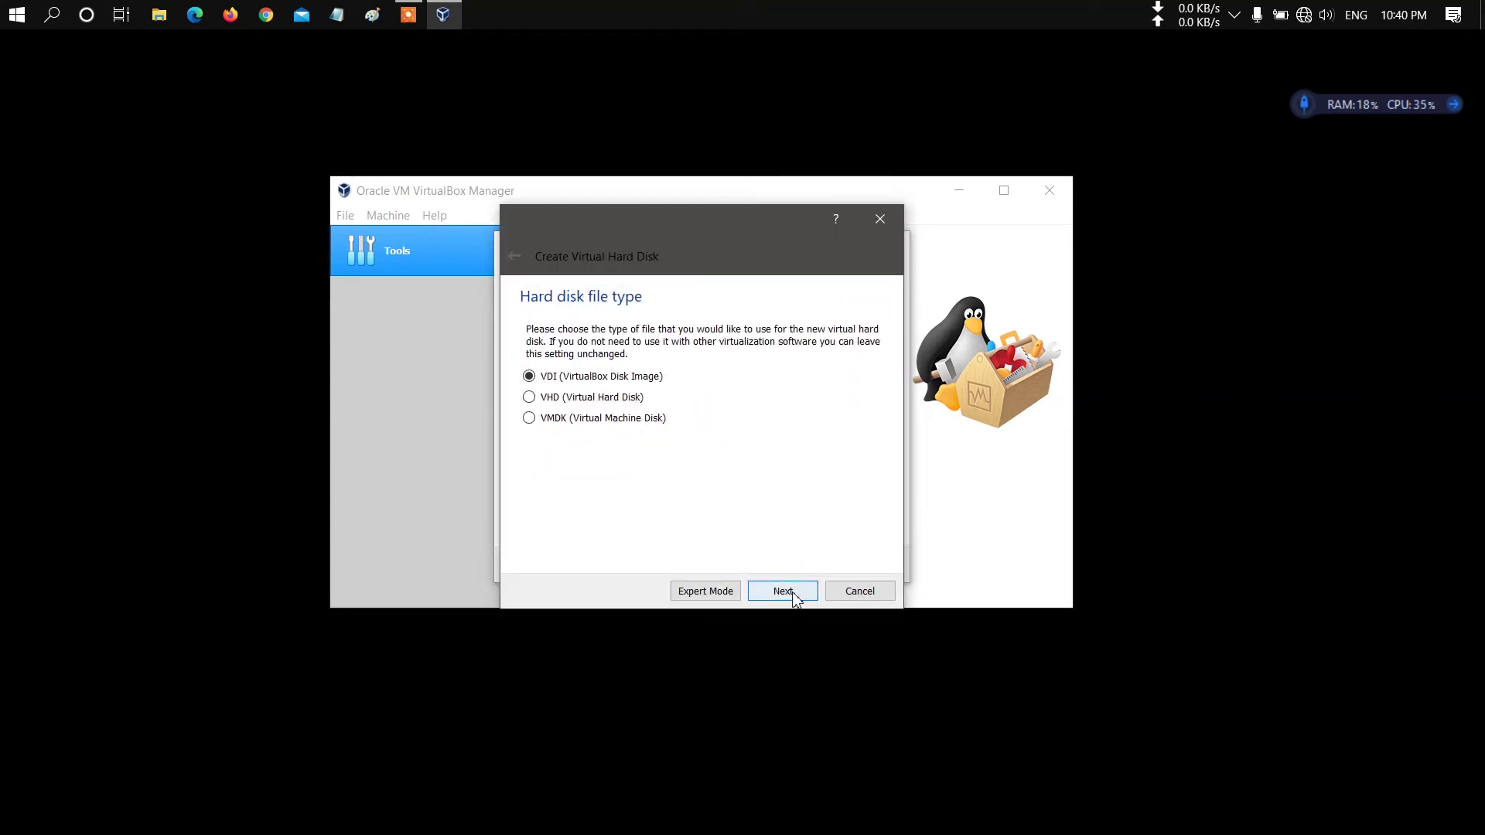
Step: Create the virtual hard disk as a VDI file with a size of 80 GB
{"action": "left_click", "coordinate": [794, 595]}
{"action": "left_click", "coordinate": [795, 596]}
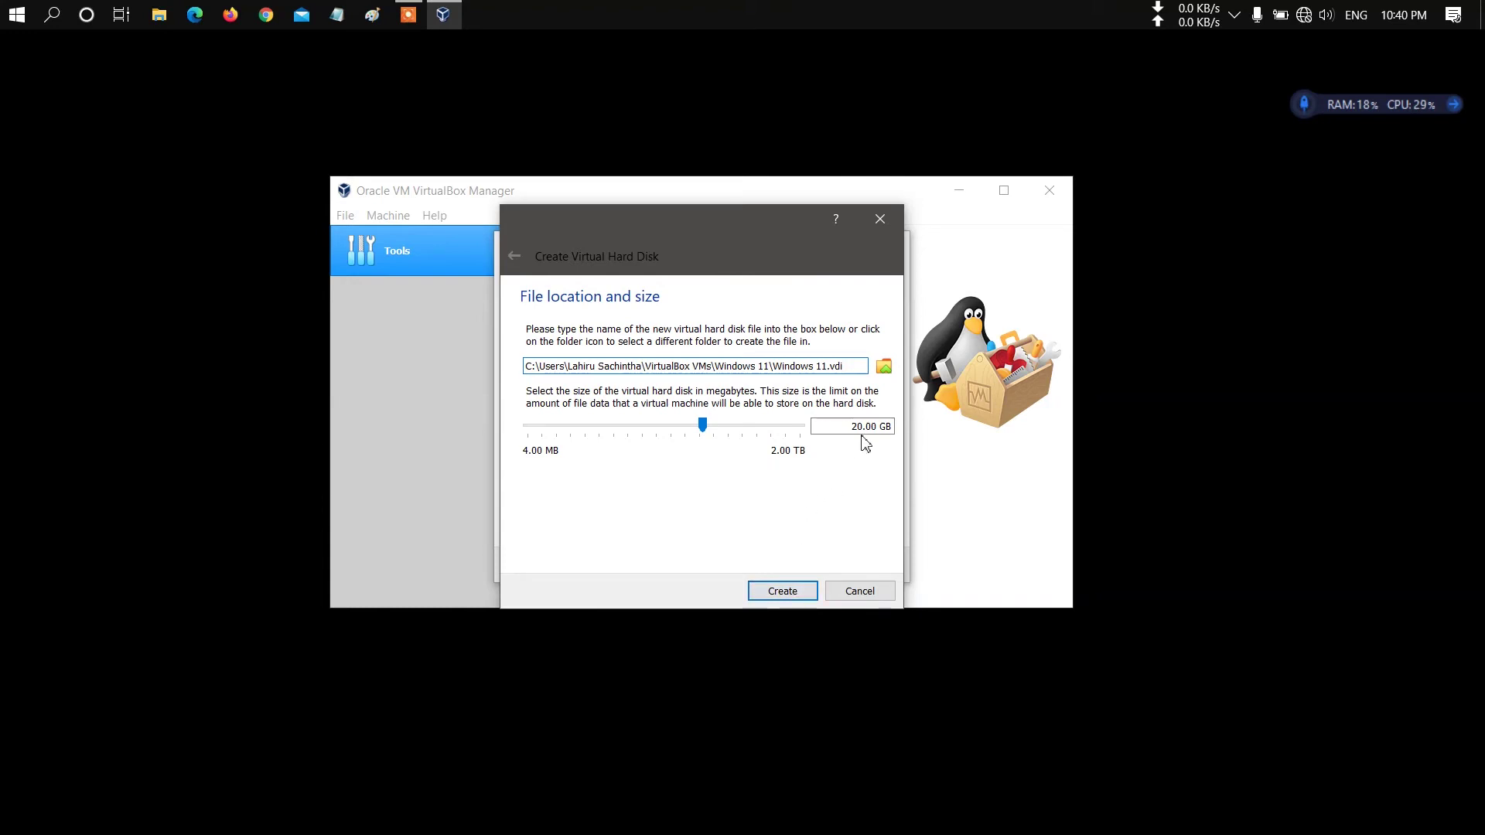
{"action": "left_click_drag", "start_coordinate": [850, 427], "coordinate": [861, 430]}
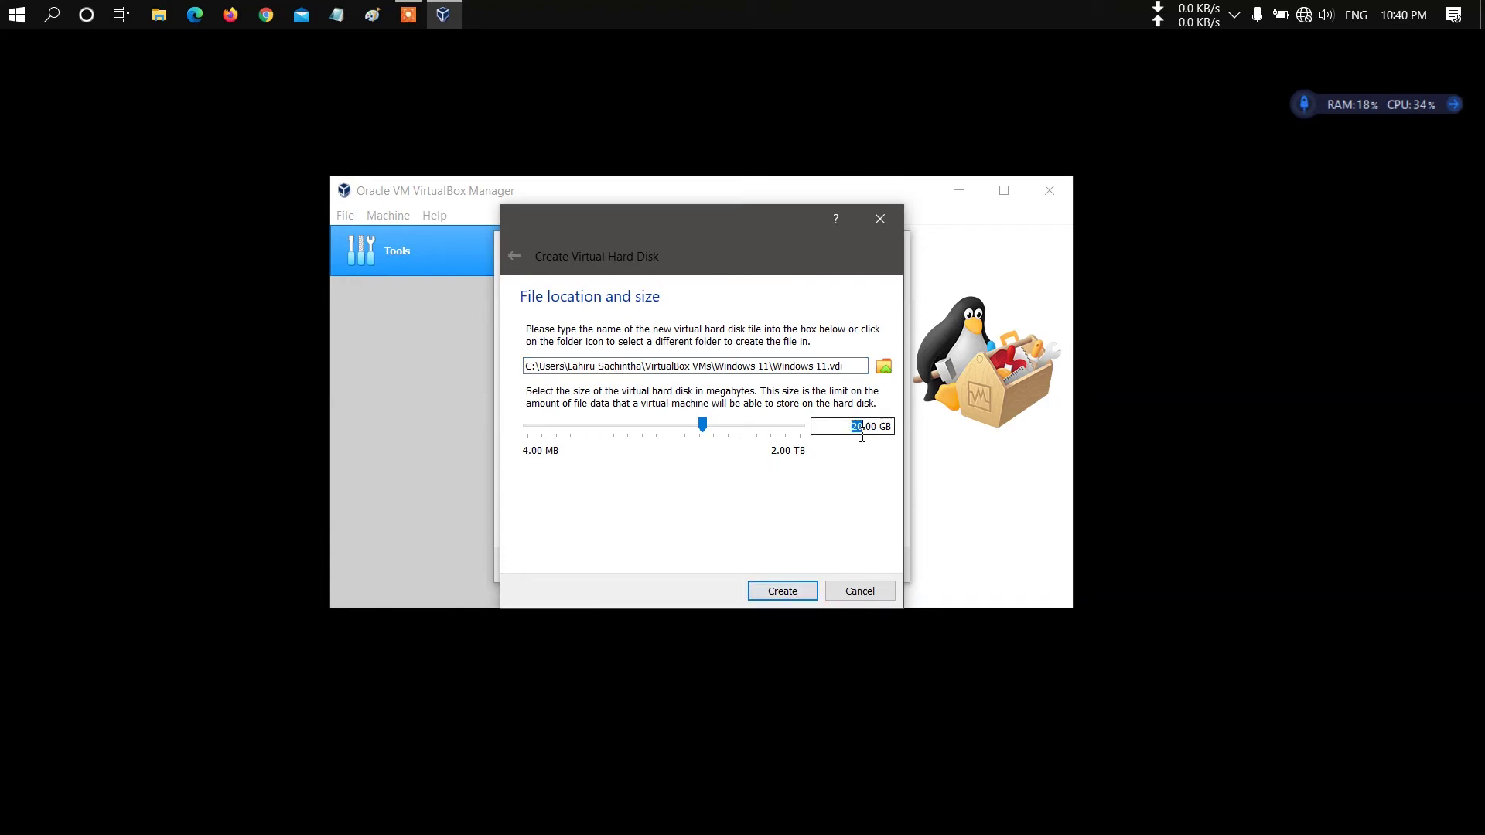
{"action": "type", "text": "80"}
{"action": "left_click", "coordinate": [784, 591]}
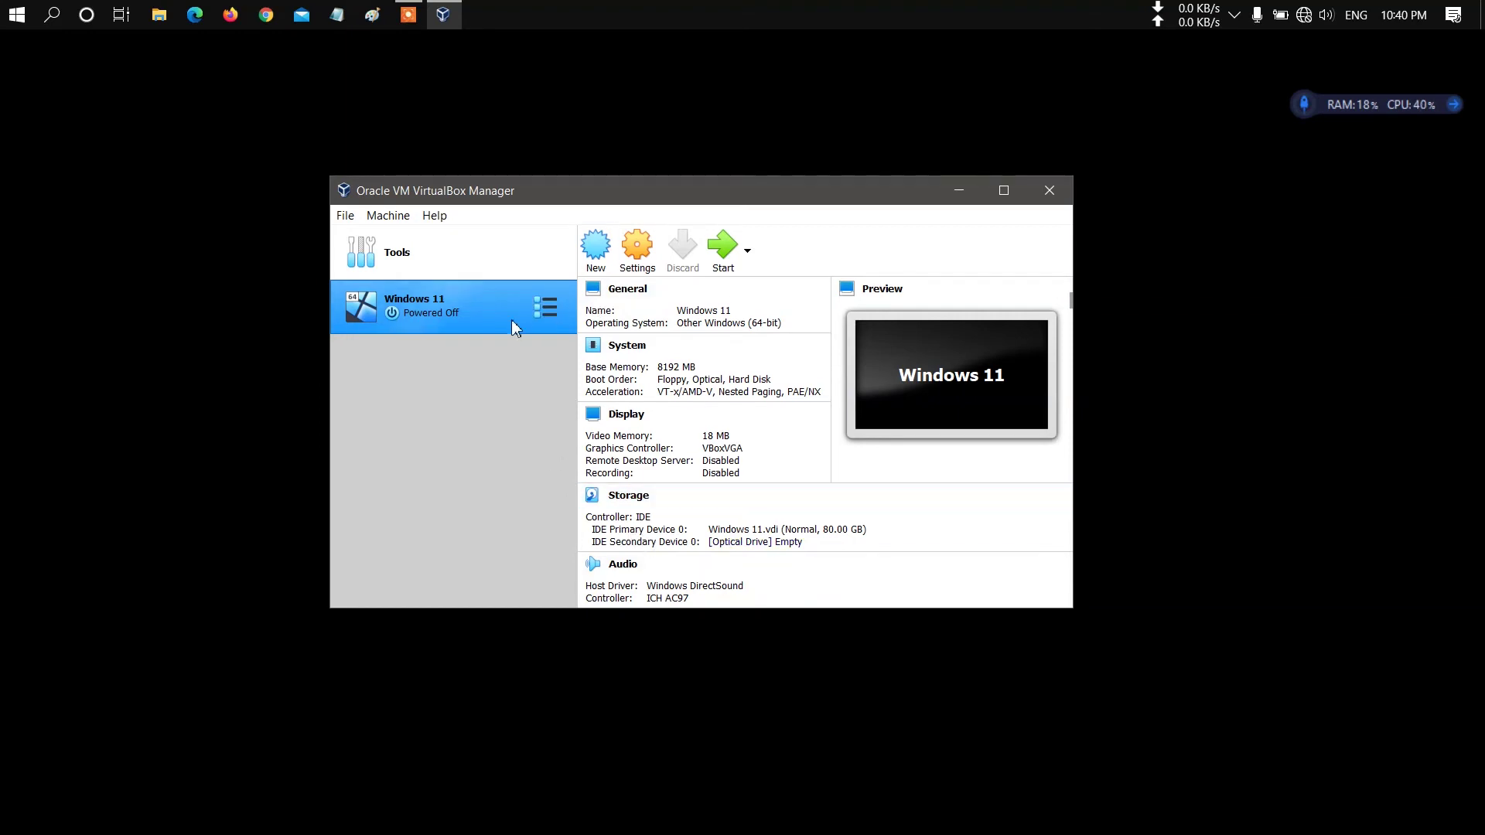
Step: In the new machine's settings, set Shared Clipboard and Drag'n'Drop to Bidirectional, and check its description and disk encryption settings
{"action": "right_click", "coordinate": [479, 313]}
{"action": "key", "text": "Escape"}
{"action": "key", "text": "ctrl+s"}
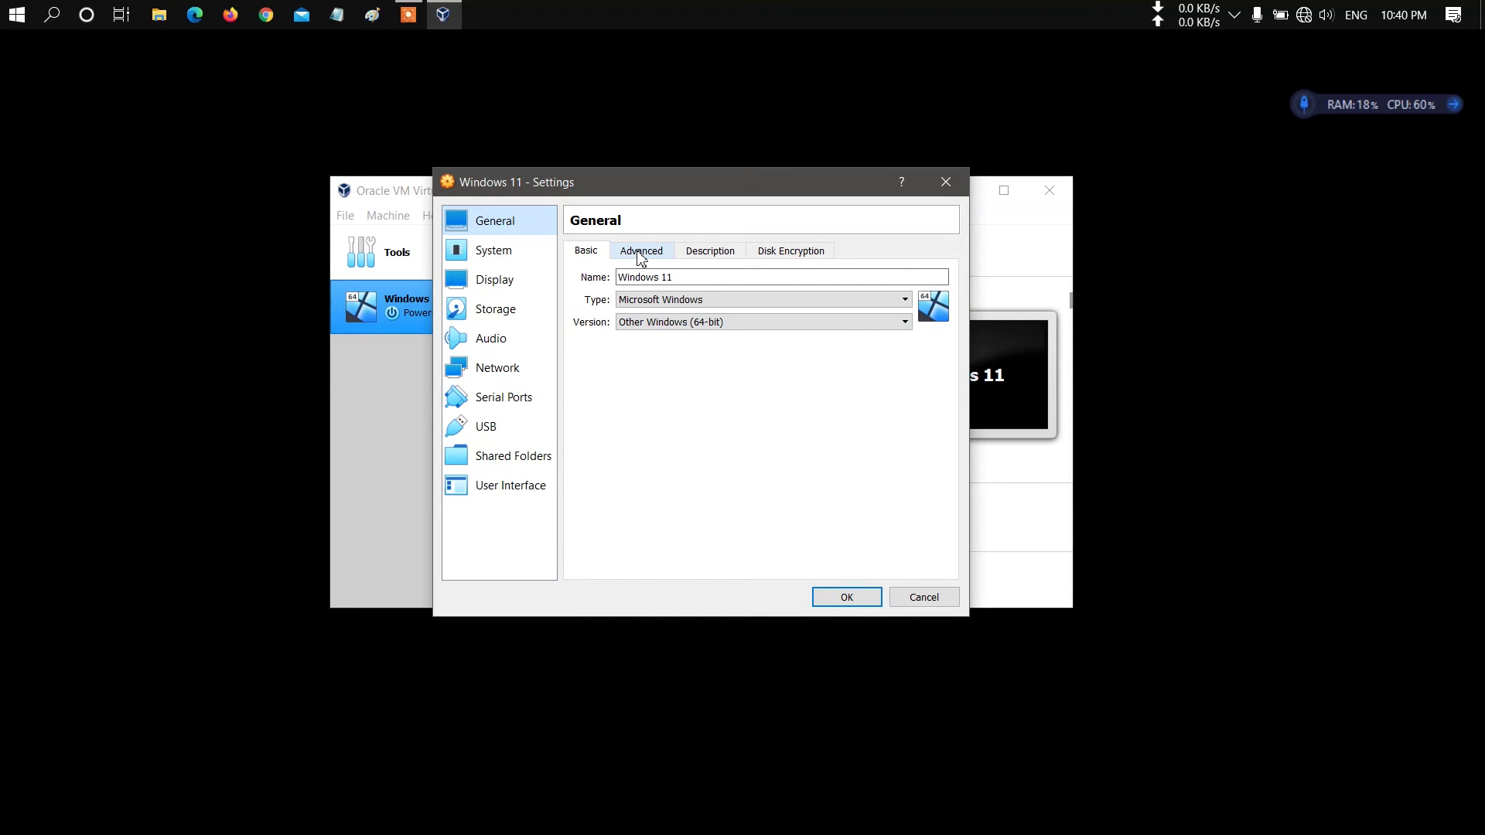
{"action": "left_click", "coordinate": [641, 250]}
{"action": "left_click", "coordinate": [699, 302]}
{"action": "left_click", "coordinate": [705, 354]}
{"action": "left_click", "coordinate": [711, 325]}
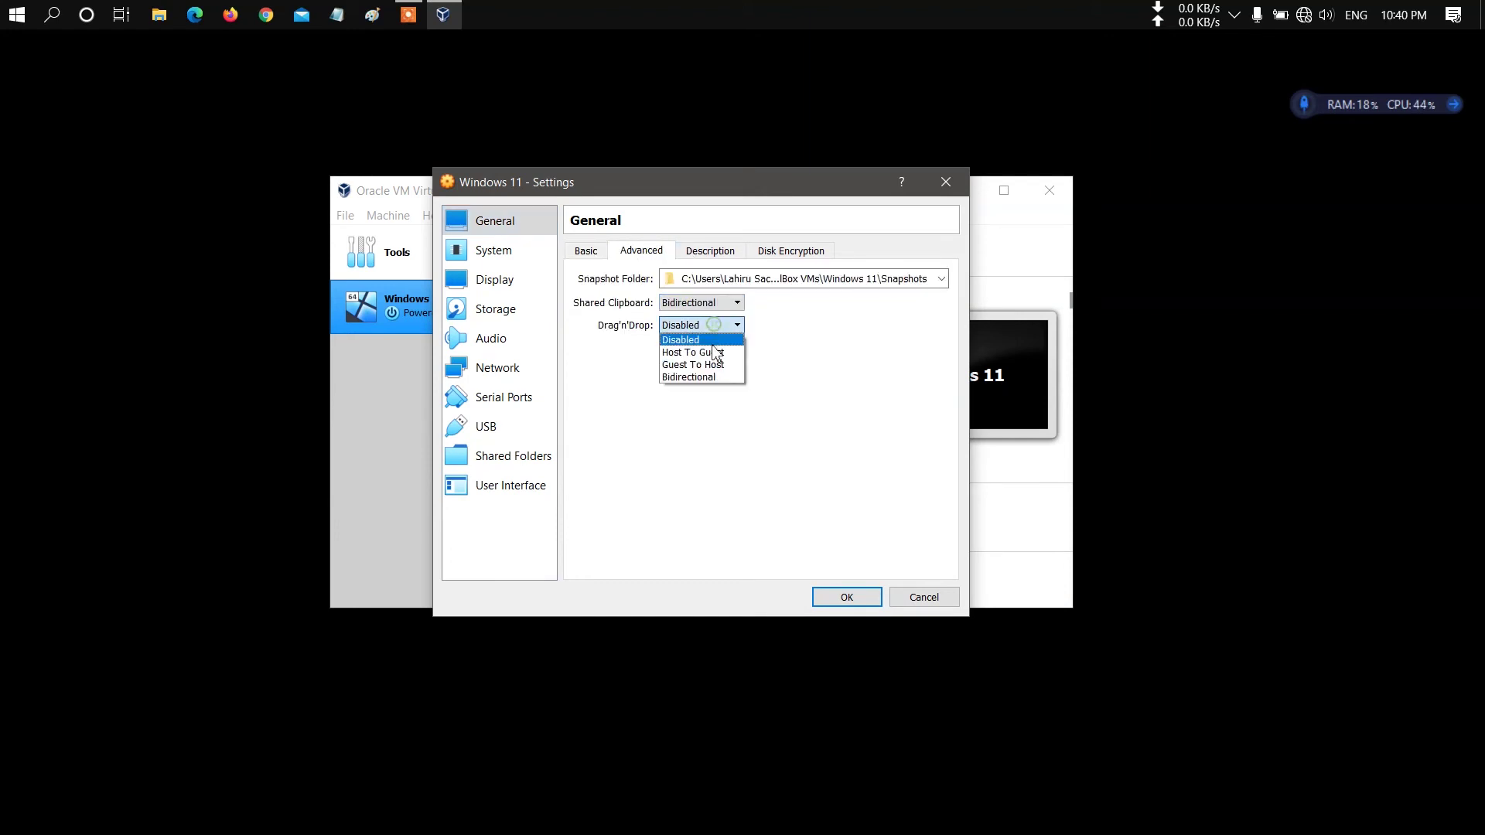
{"action": "left_click", "coordinate": [712, 377]}
{"action": "left_click", "coordinate": [718, 252]}
{"action": "left_click", "coordinate": [799, 254]}
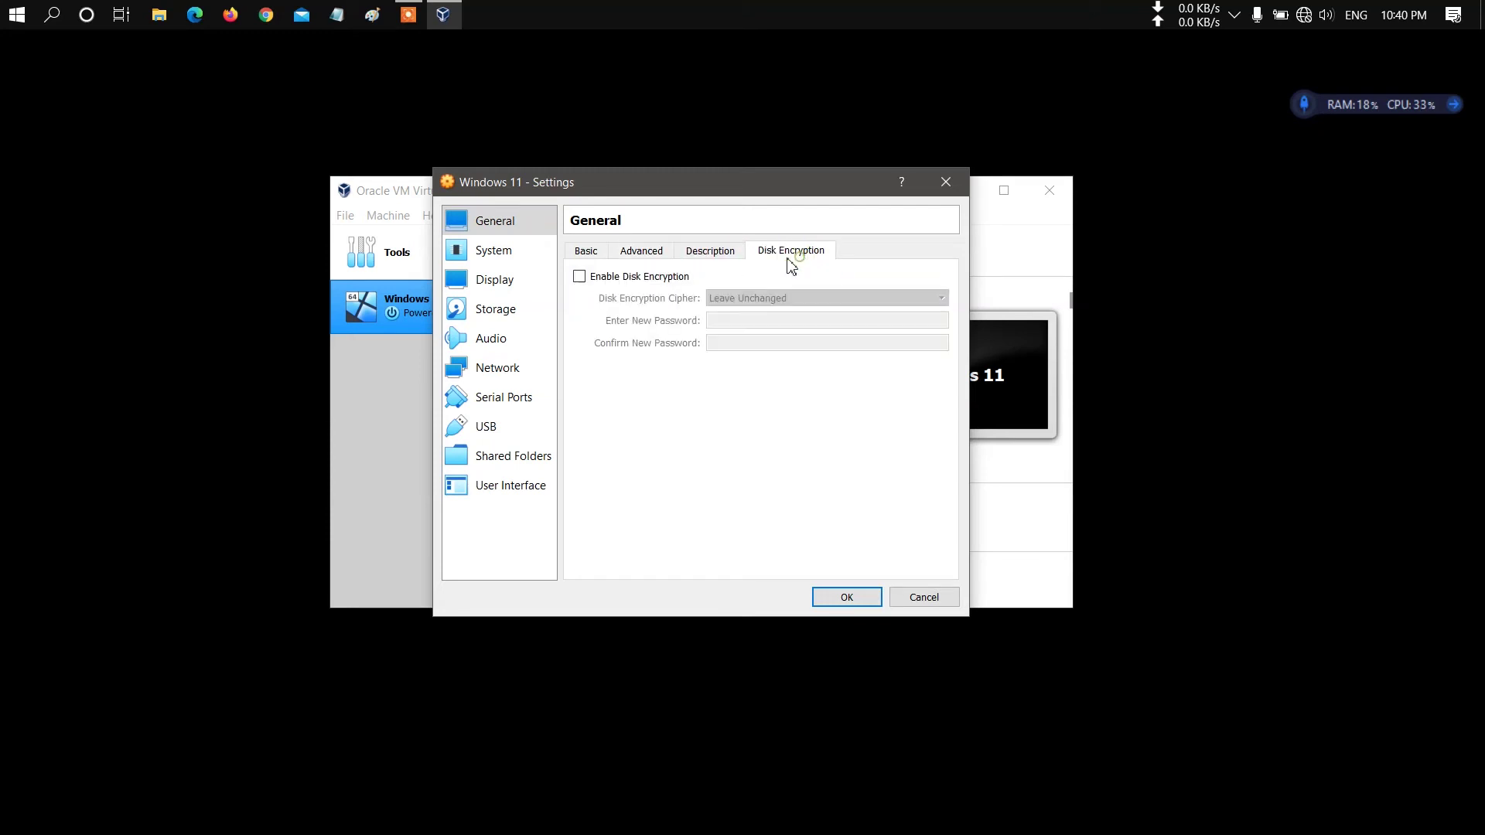
Step: Remove the floppy drive from the boot order and raise the processor count by one, checking the acceleration and display settings
{"action": "left_click", "coordinate": [506, 264]}
{"action": "left_click", "coordinate": [675, 323]}
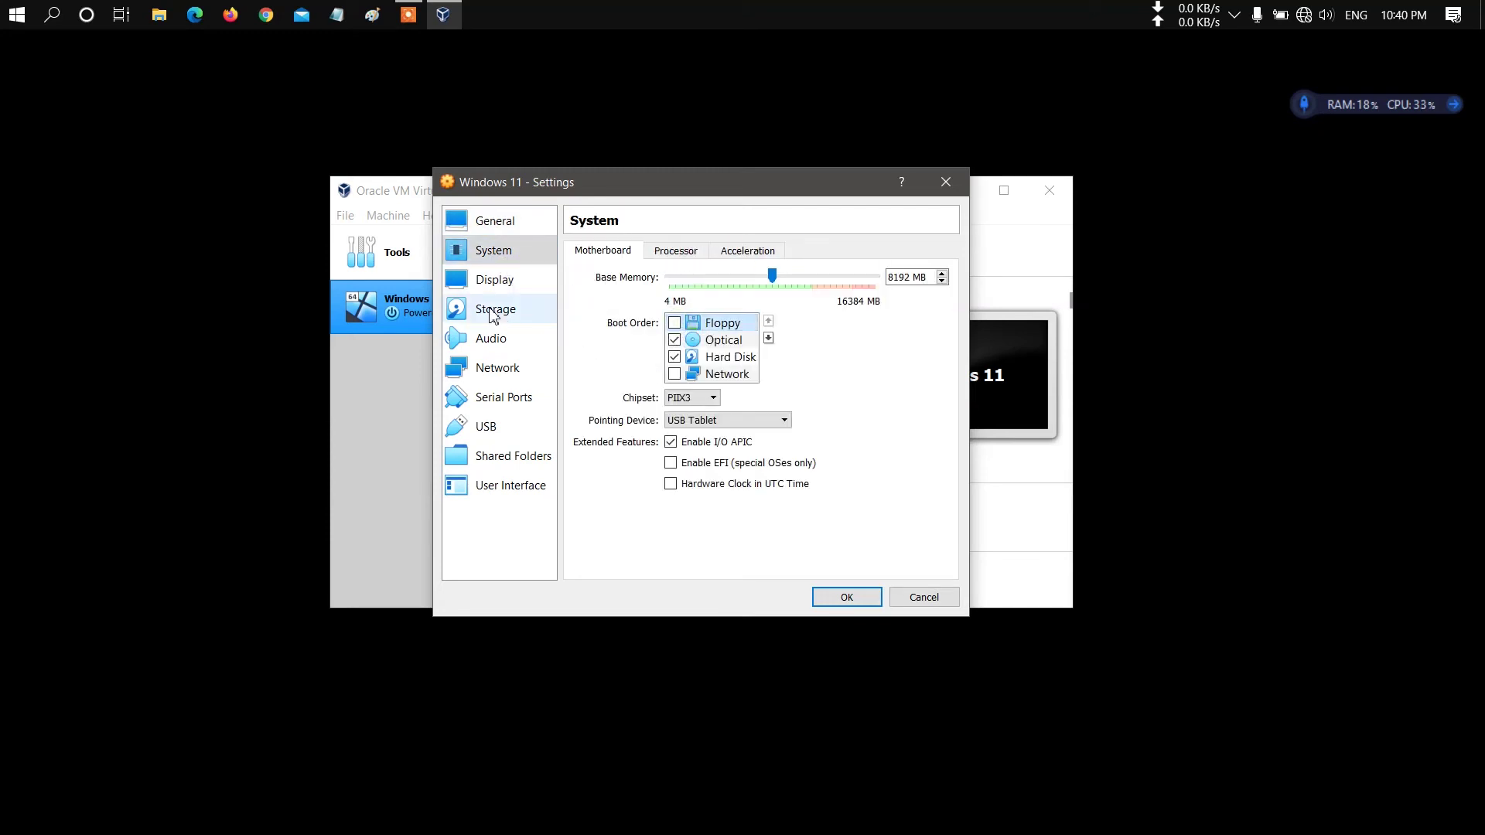
{"action": "left_click", "coordinate": [666, 247]}
{"action": "left_click", "coordinate": [941, 274]}
{"action": "left_click", "coordinate": [744, 251]}
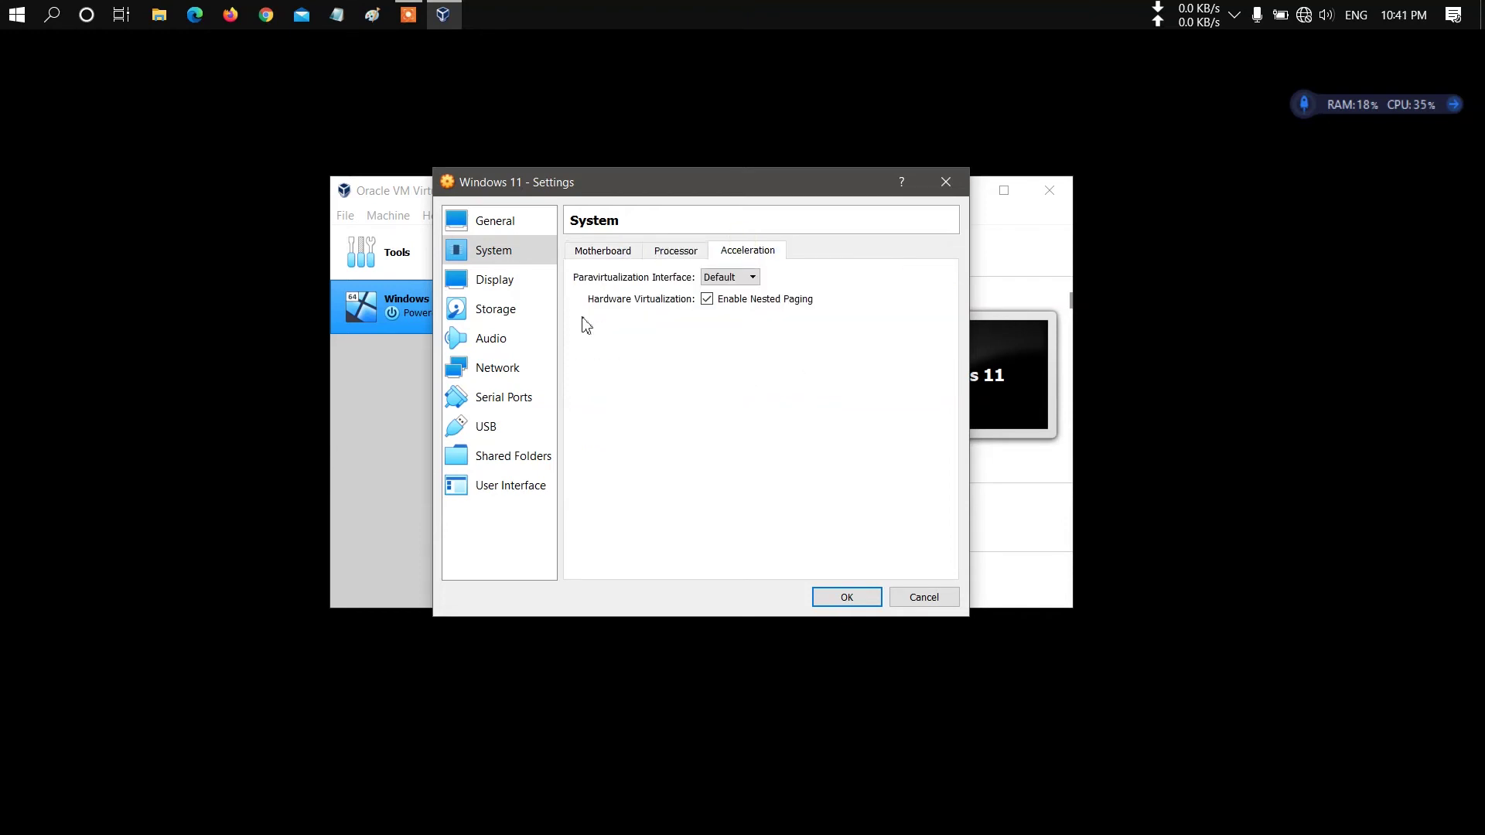
{"action": "left_click", "coordinate": [519, 289]}
Step: Load the 21996.1.210529-1541.co_release_CLIENT_CONSUMER_x64FRE_en-us.iso file from the Desktop into the empty IDE optical drive
{"action": "left_click", "coordinate": [526, 316]}
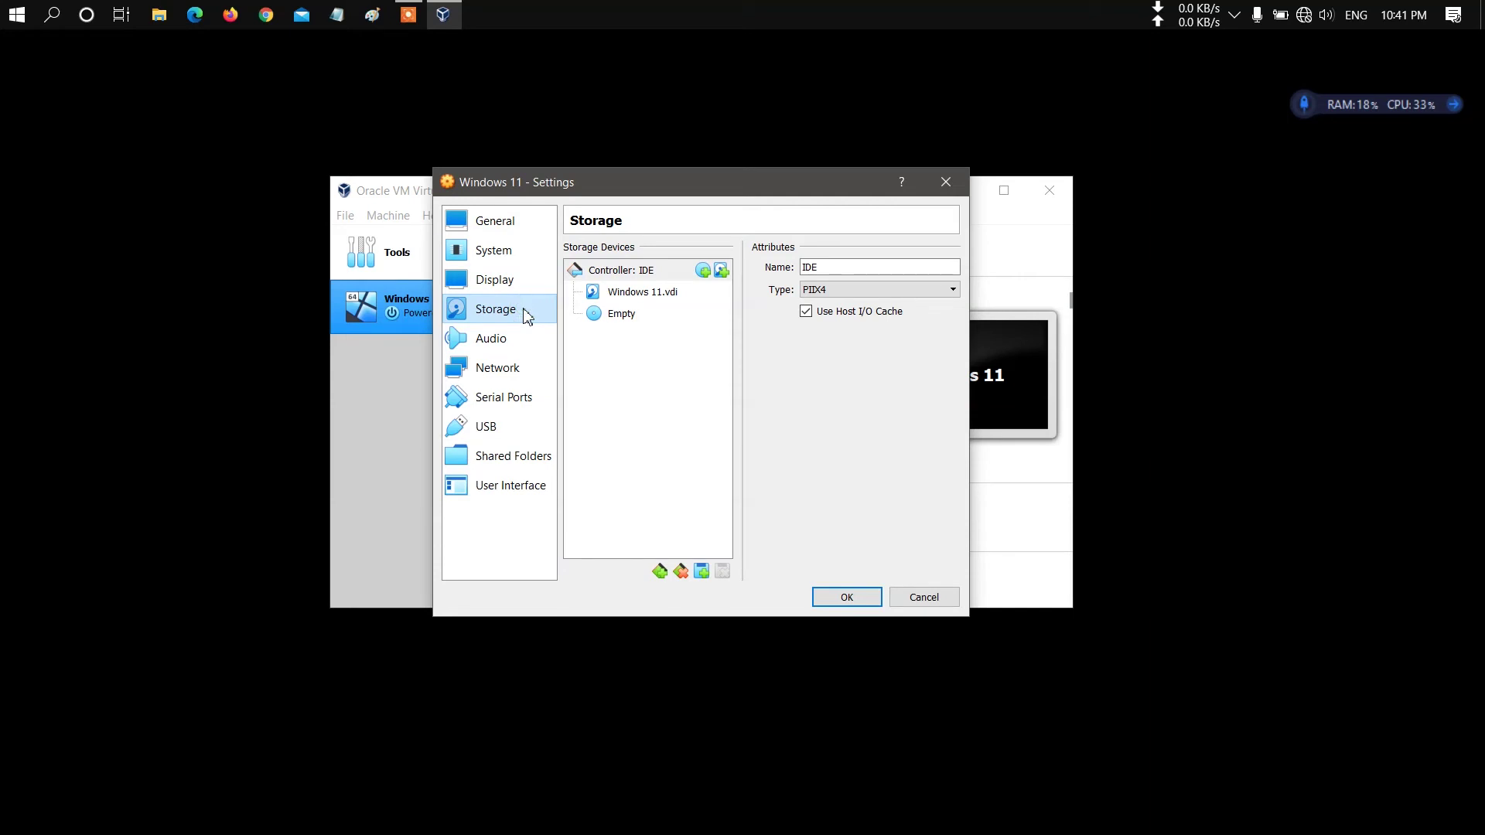
{"action": "left_click", "coordinate": [631, 318]}
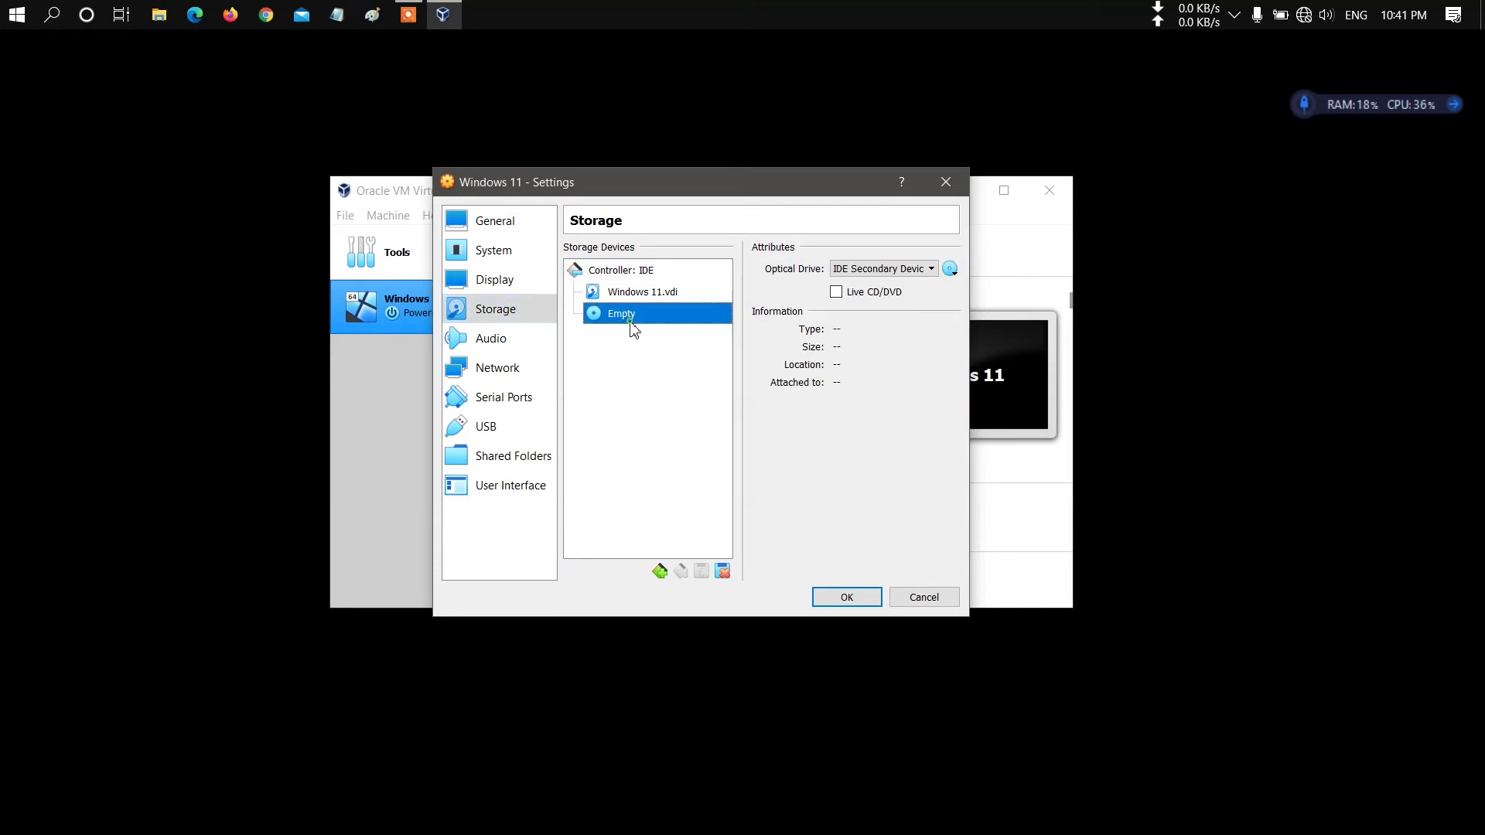
{"action": "left_click", "coordinate": [949, 268]}
{"action": "left_click", "coordinate": [973, 316]}
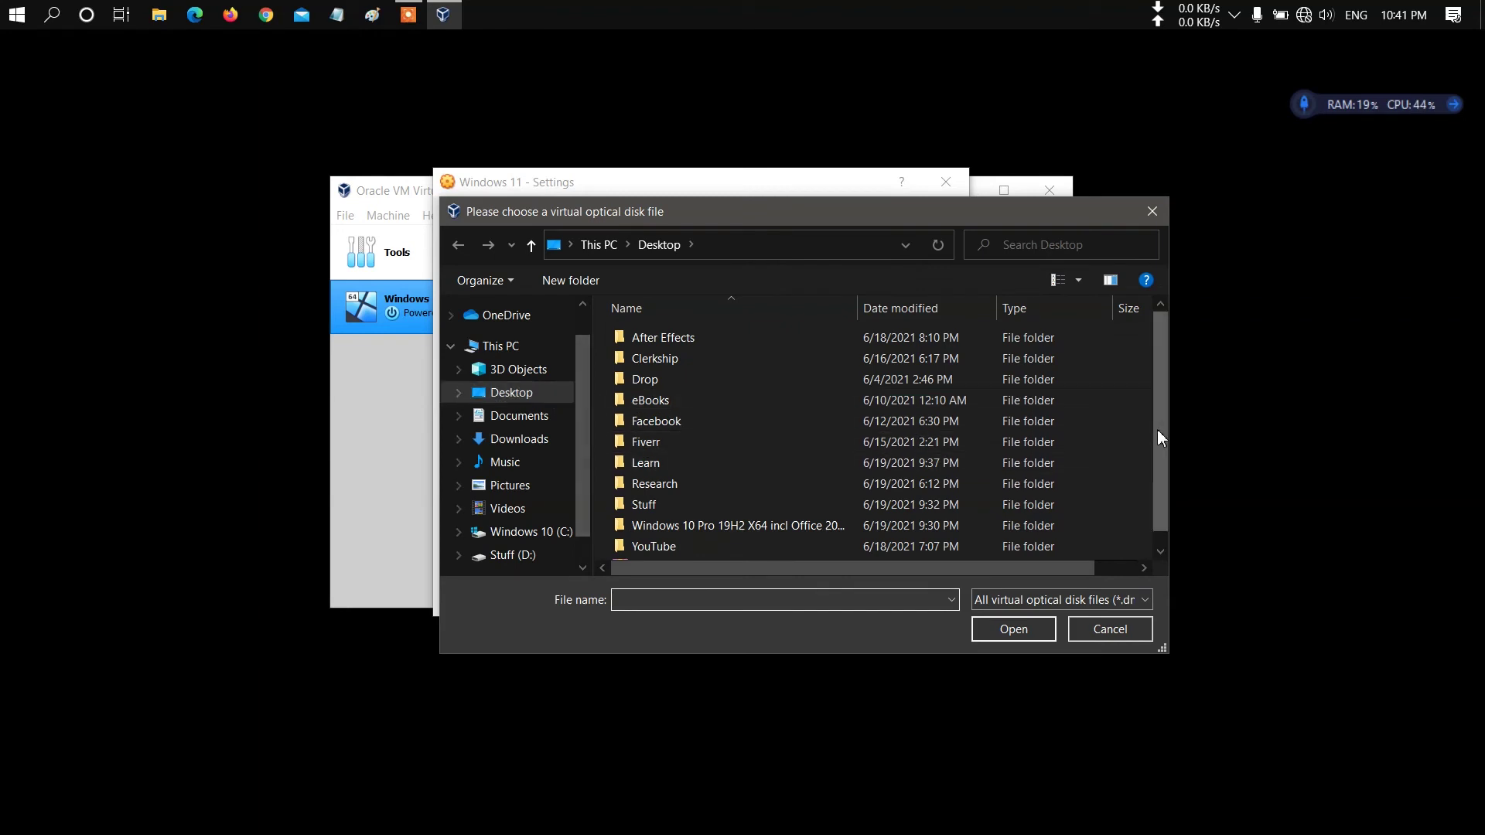
{"action": "scroll", "coordinate": [1157, 429], "scroll_direction": "down", "scroll_amount": 1}
{"action": "left_click", "coordinate": [720, 550]}
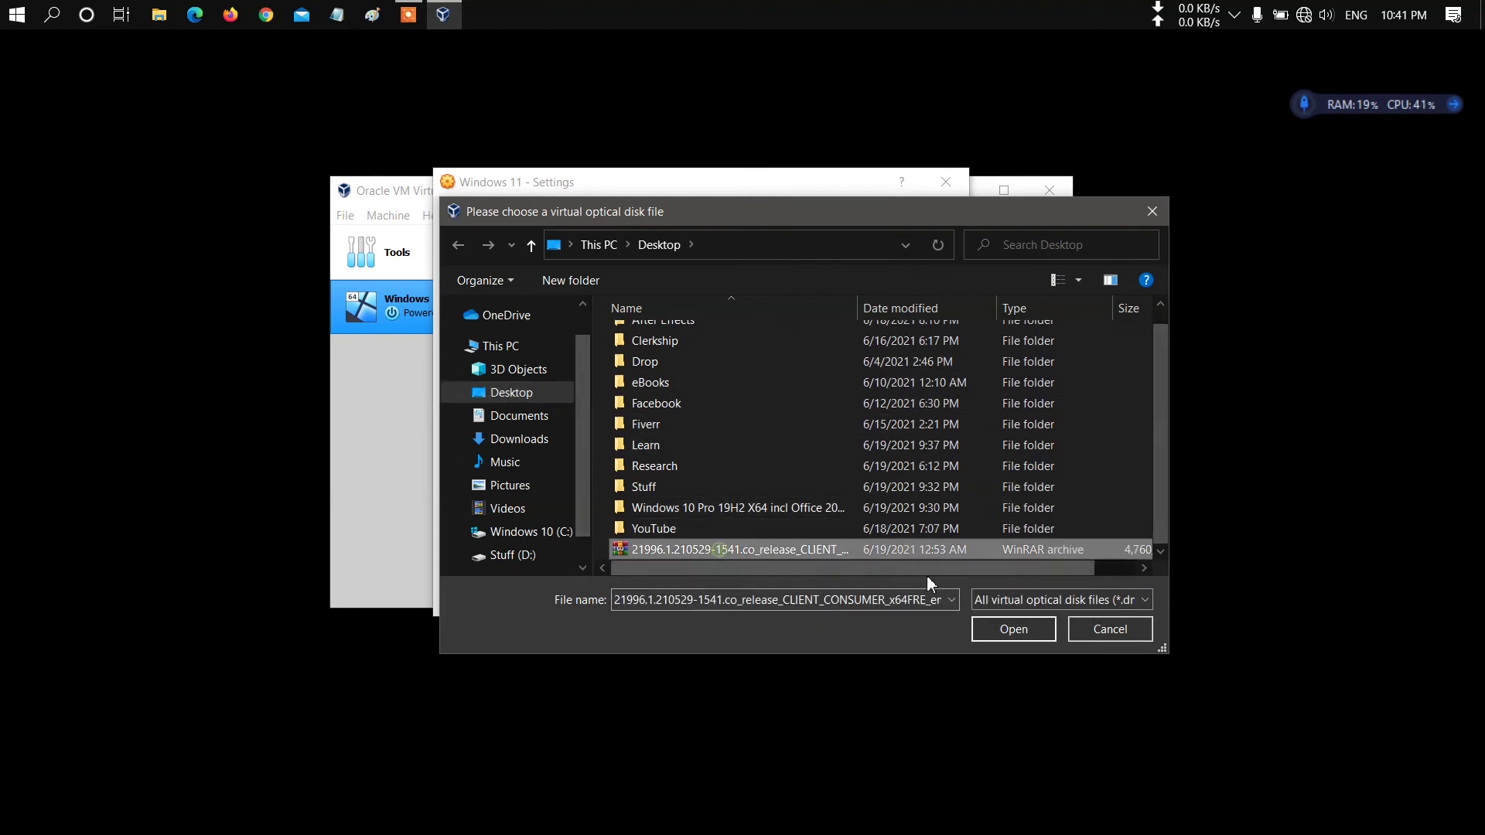
{"action": "left_click", "coordinate": [989, 628]}
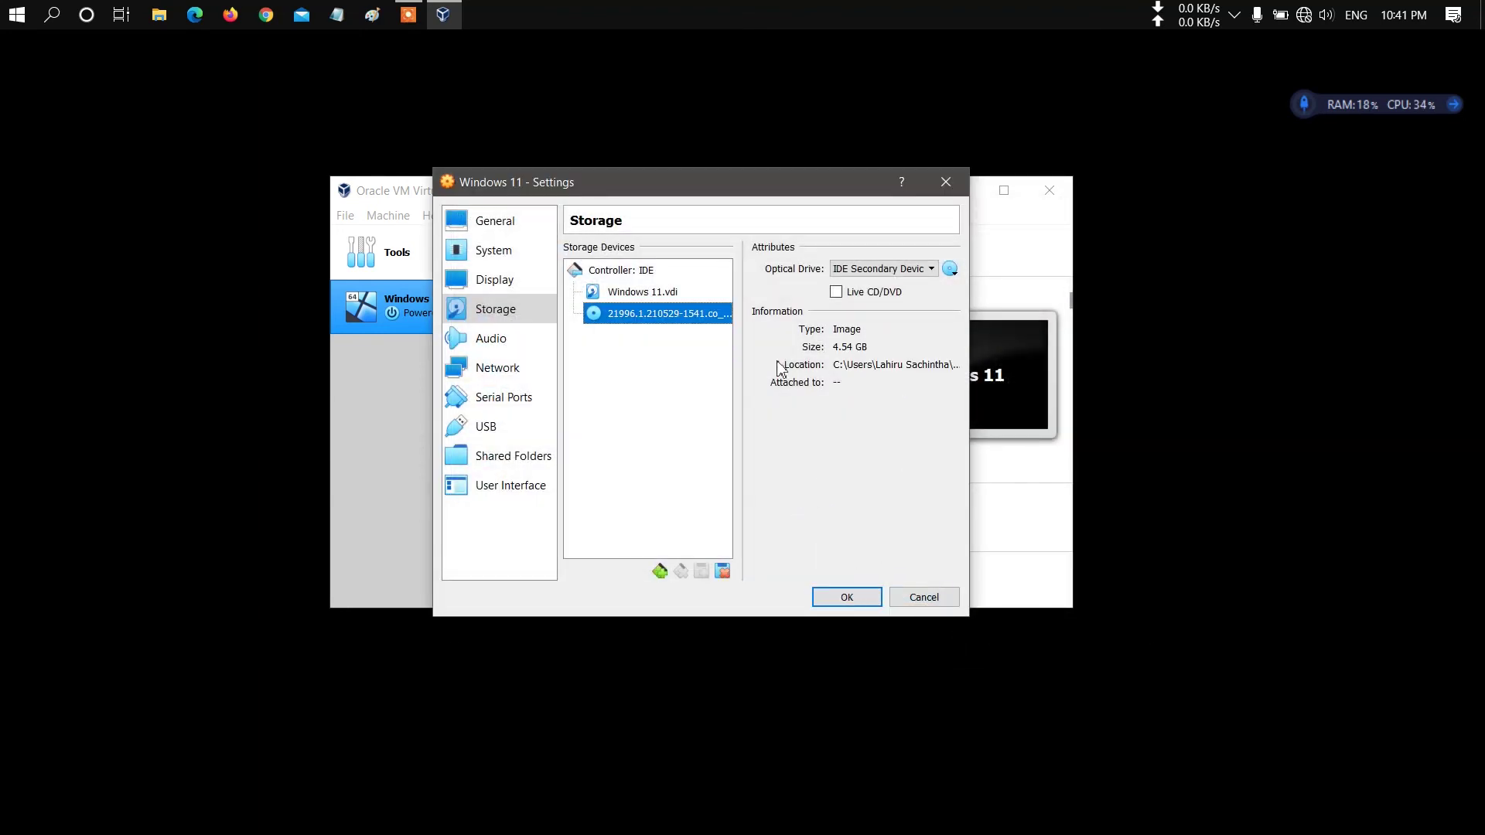
Step: Review the machine's audio, storage, network, serial port, USB, shared folder and user interface settings, and save the configuration
{"action": "left_click", "coordinate": [504, 340]}
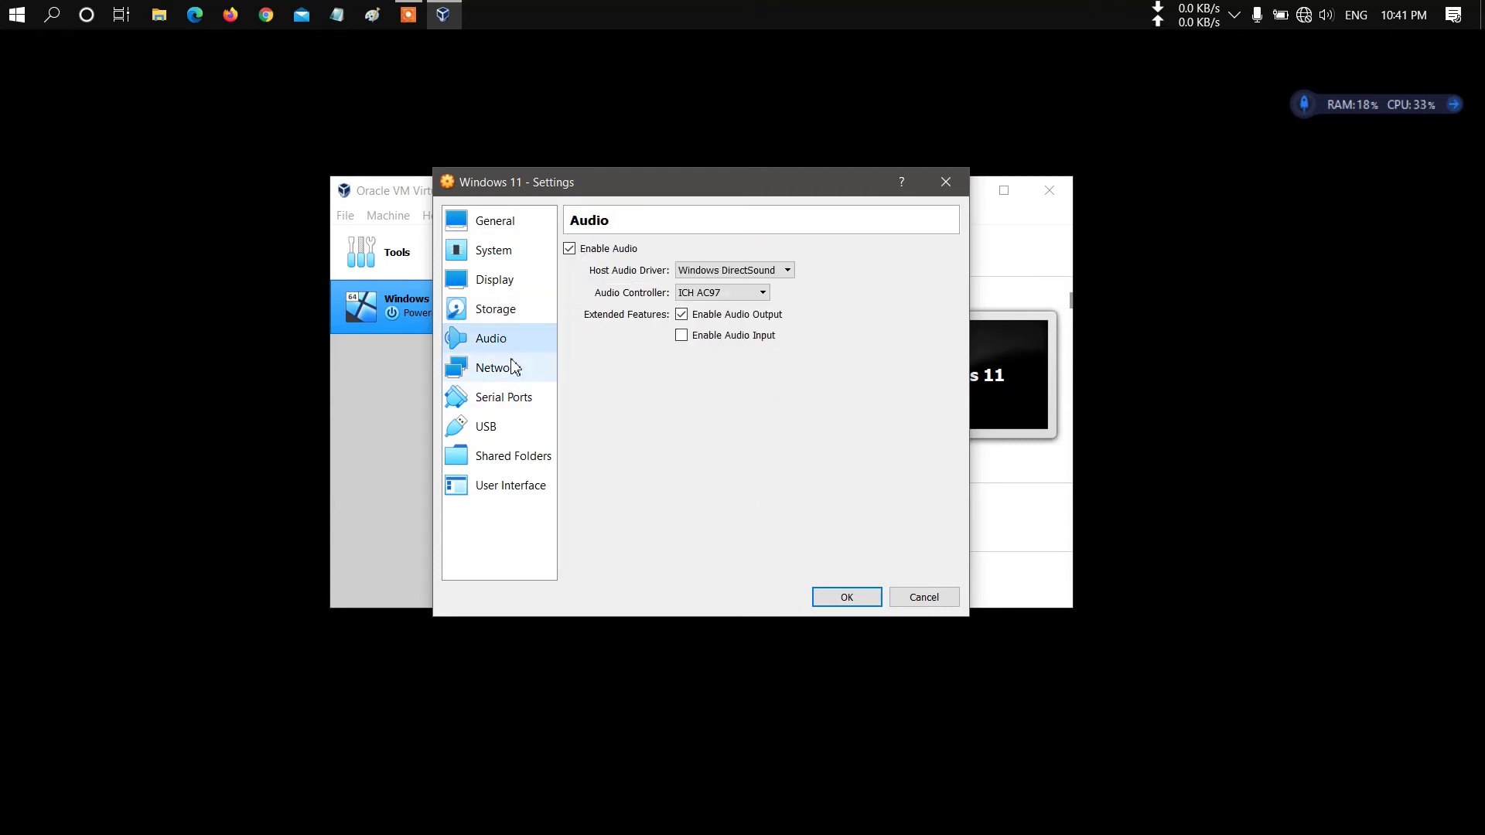
{"action": "left_click", "coordinate": [516, 311]}
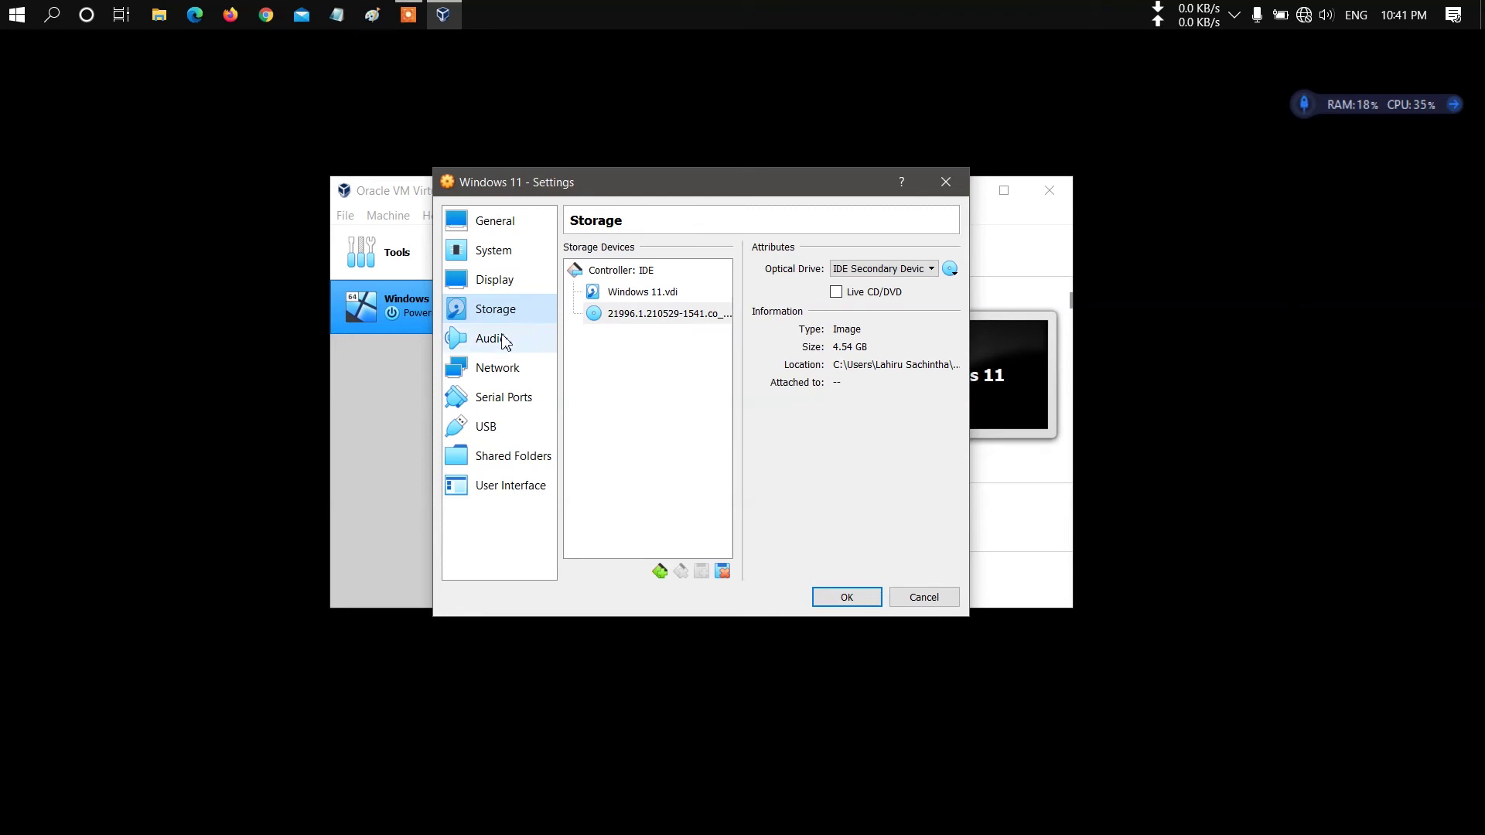
{"action": "left_click", "coordinate": [499, 369]}
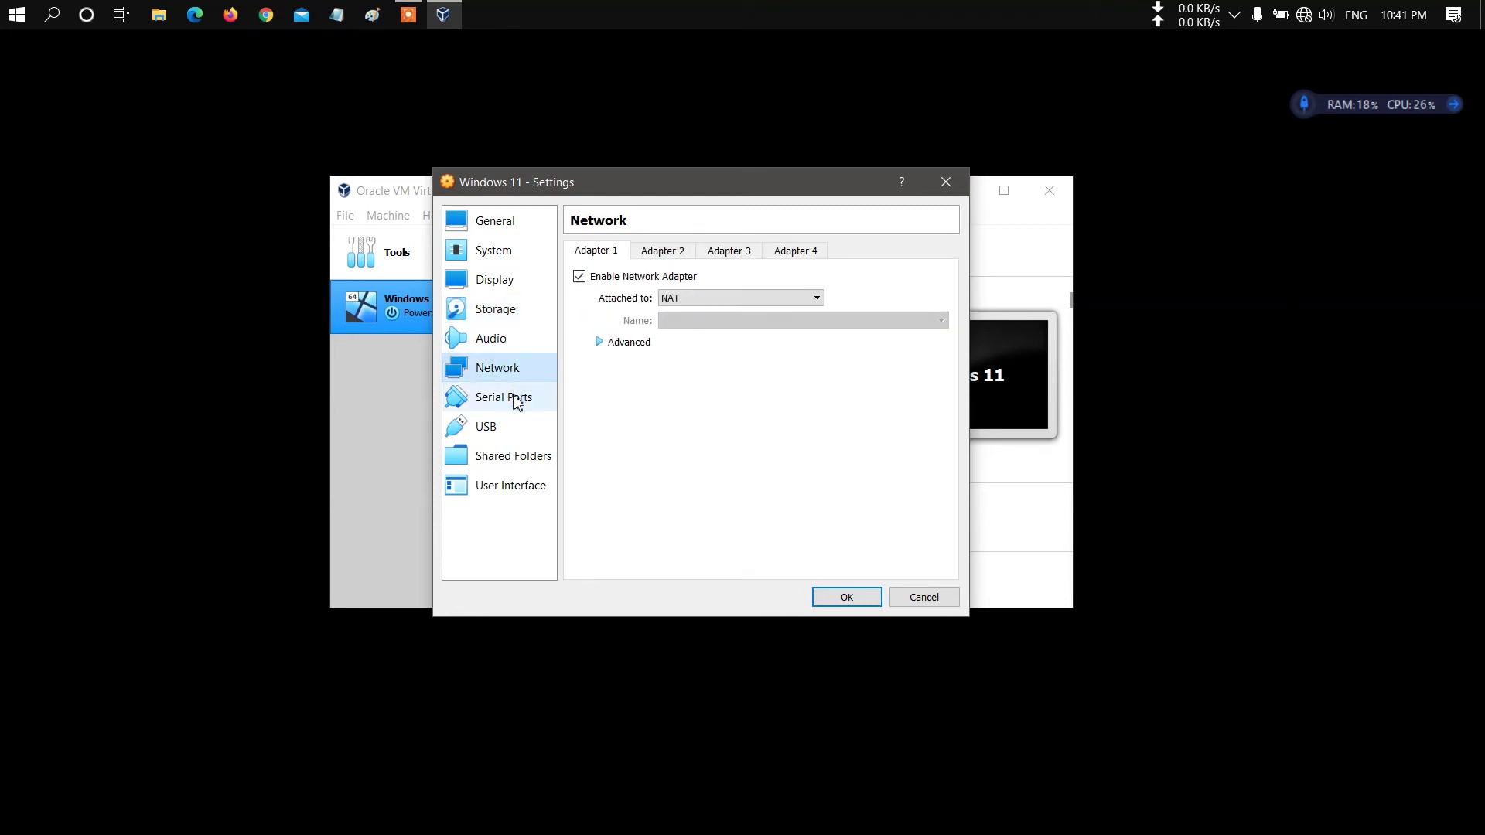
{"action": "left_click", "coordinate": [515, 398]}
{"action": "left_click", "coordinate": [512, 433]}
{"action": "left_click", "coordinate": [514, 466]}
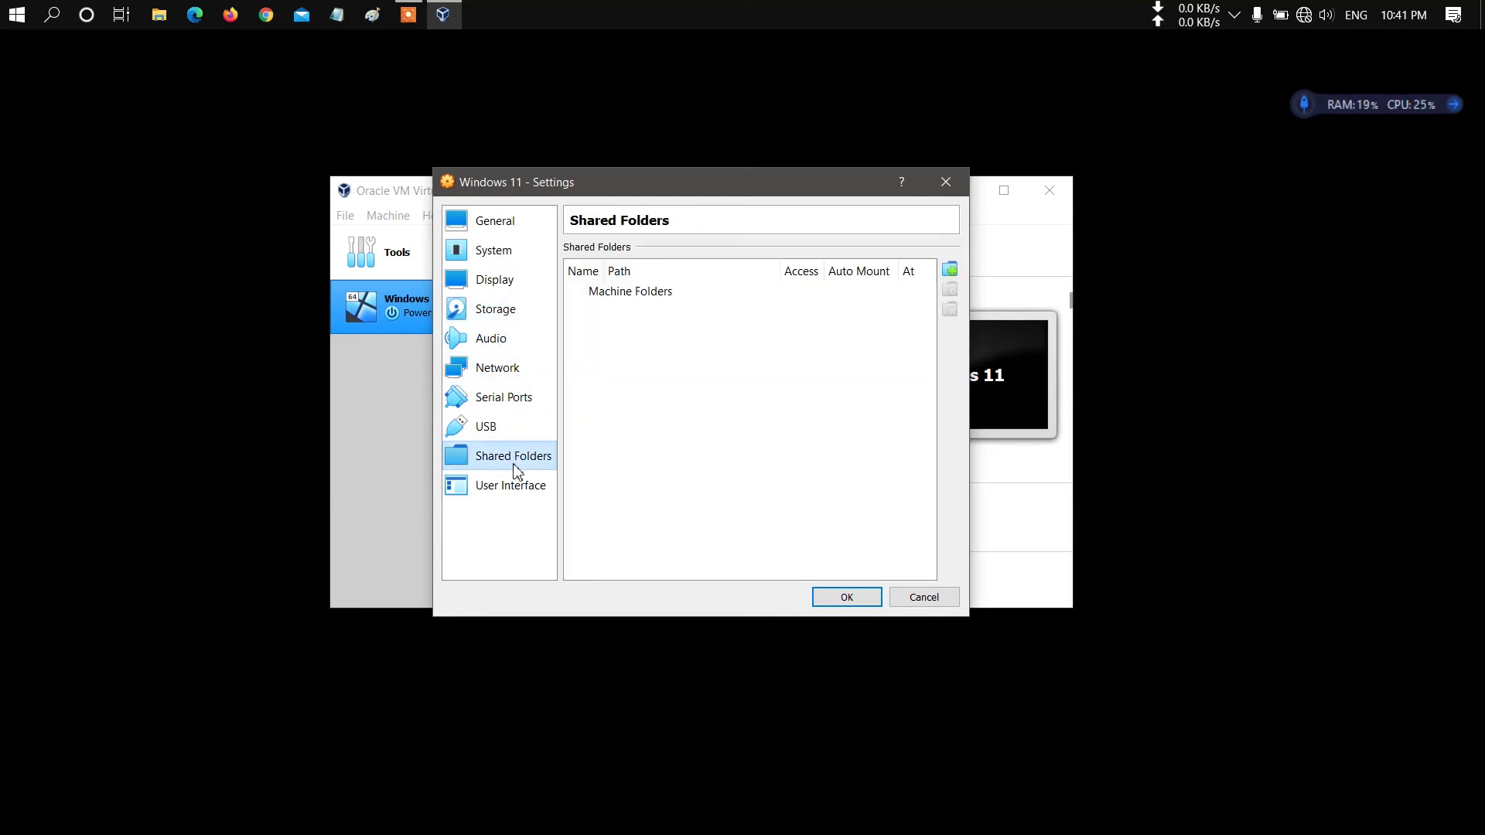
{"action": "left_click", "coordinate": [516, 493]}
{"action": "left_click", "coordinate": [834, 601]}
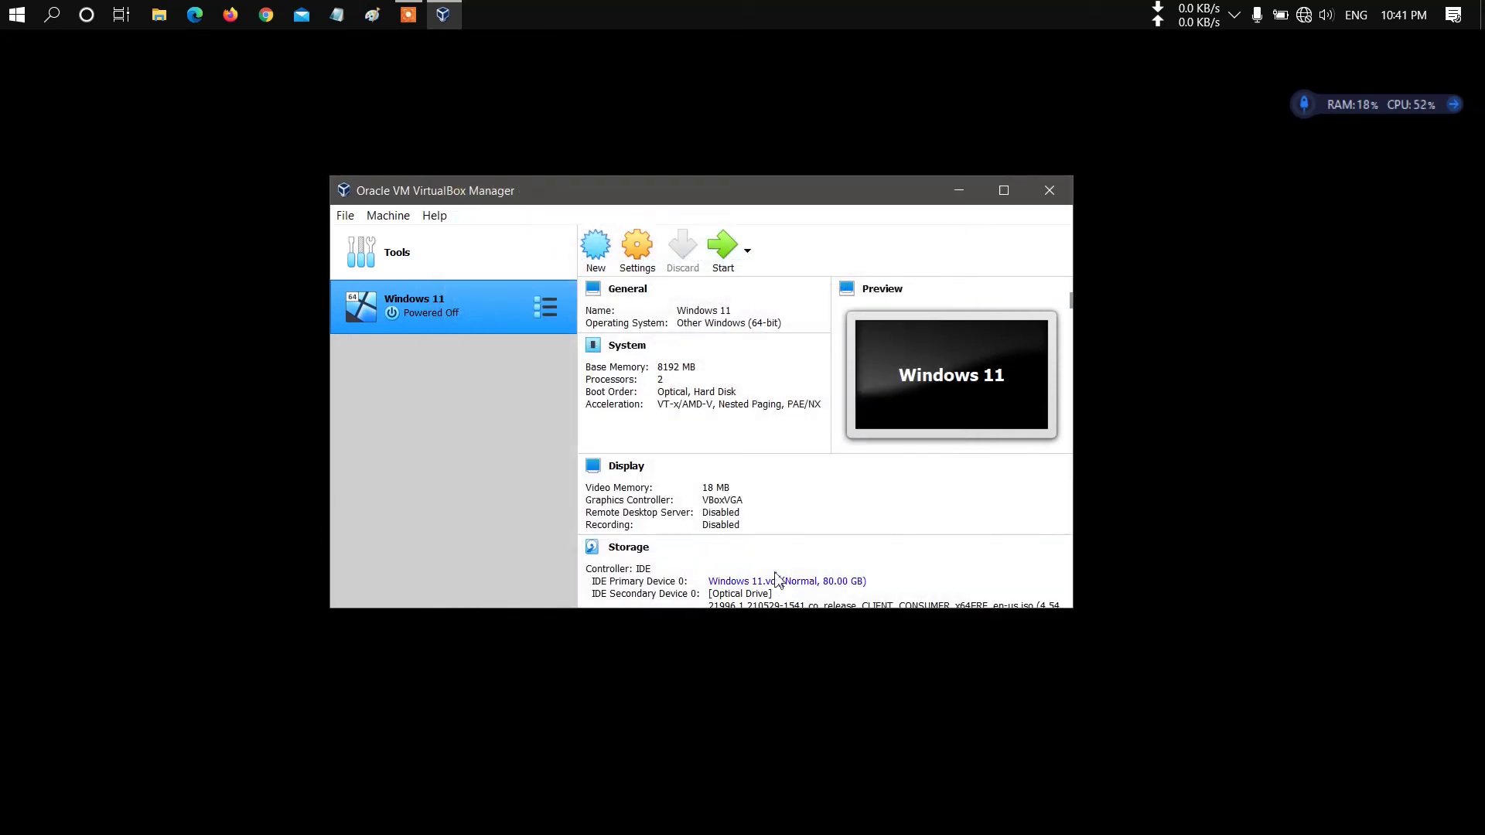
Step: Start the Windows 11 machine with the 21996.1.210529-1541.co_release_CLIENT_CONSUMER ISO as start-up disk, and dismiss the keyboard capture and mouse integration notices
{"action": "left_click", "coordinate": [723, 247]}
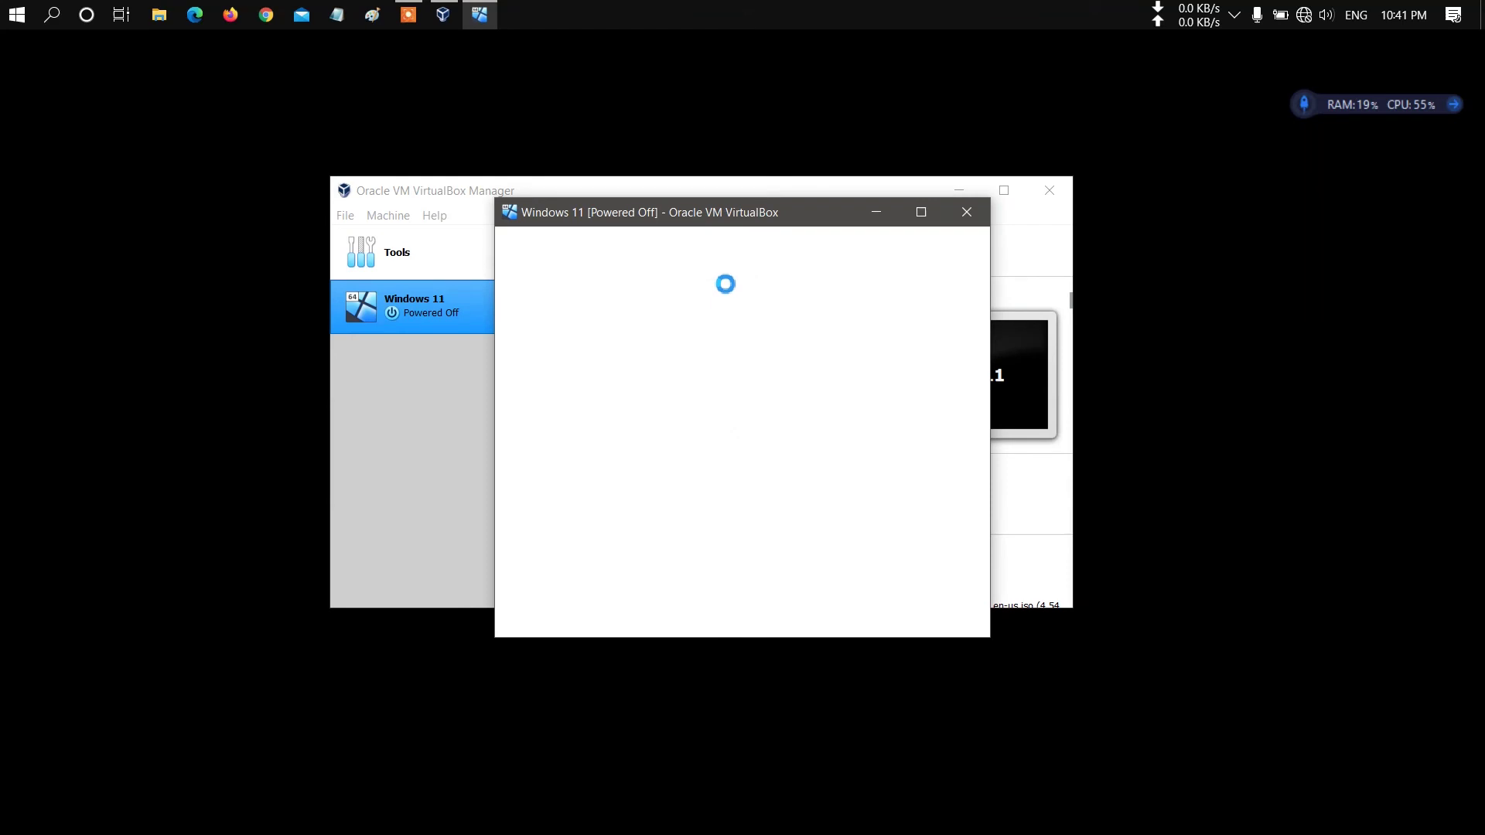
{"action": "left_click", "coordinate": [746, 518]}
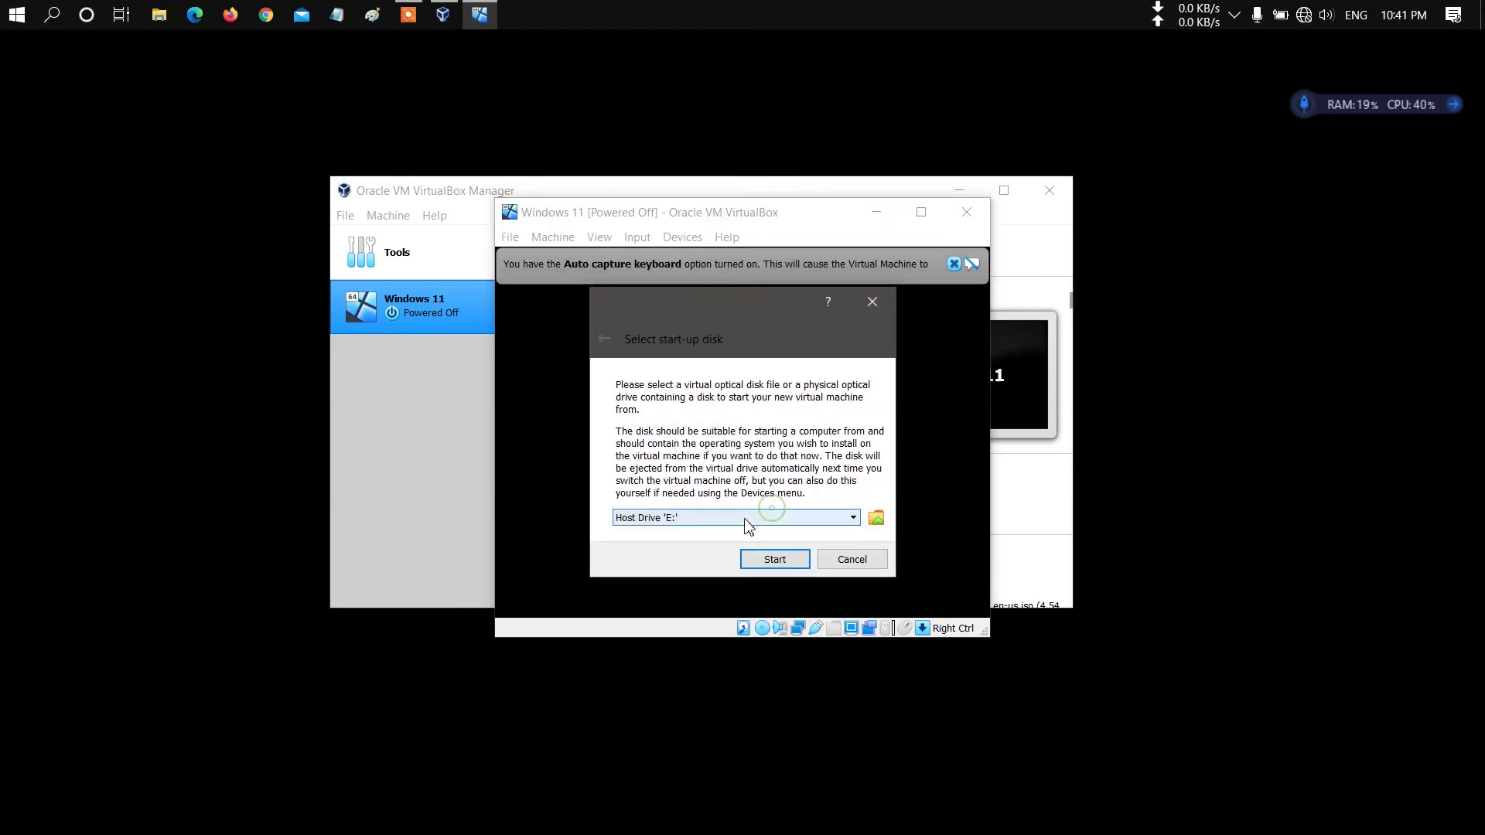
{"action": "left_click", "coordinate": [685, 545]}
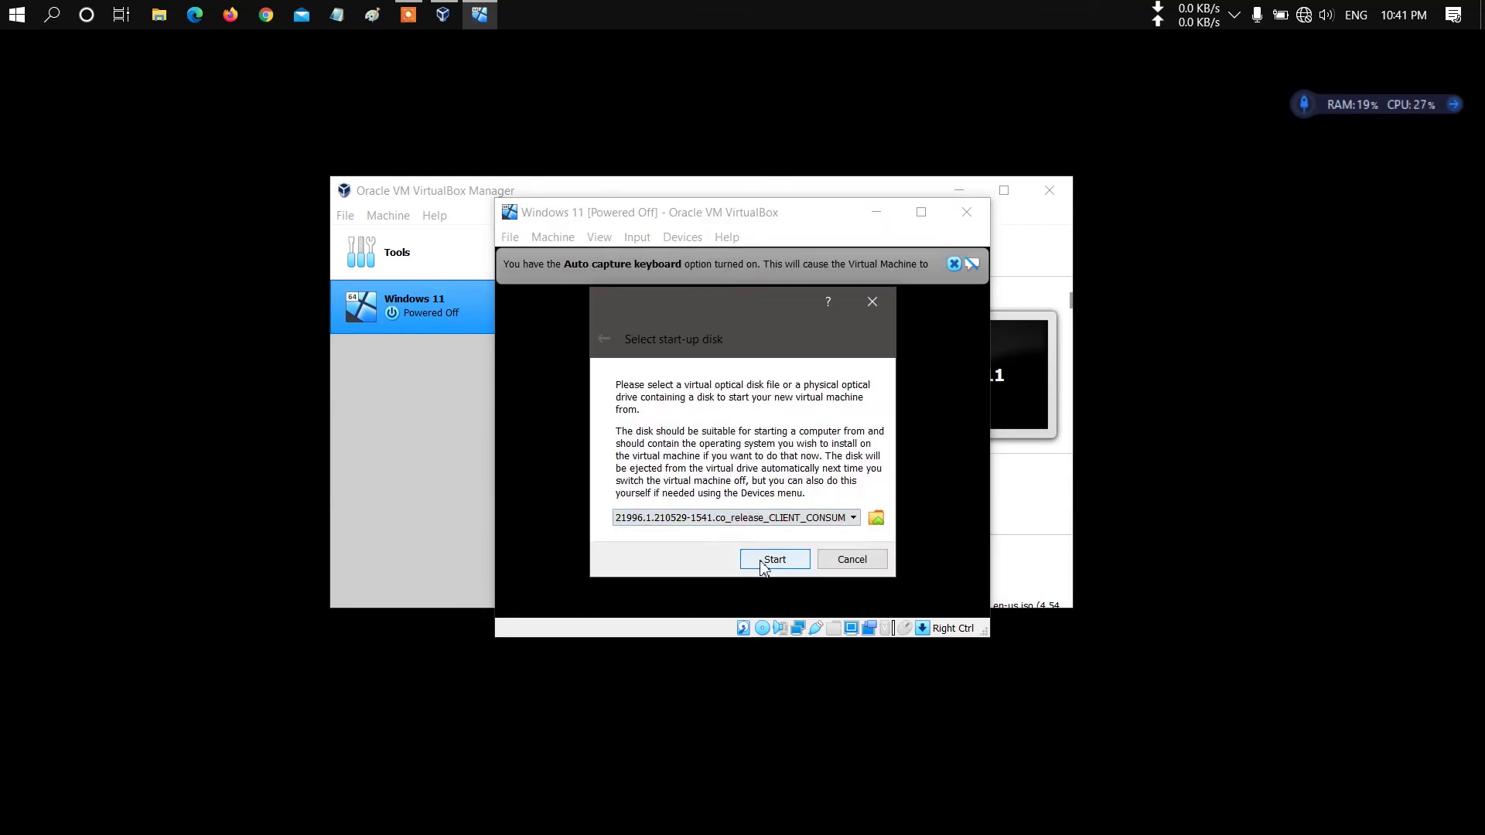
{"action": "left_click", "coordinate": [772, 559]}
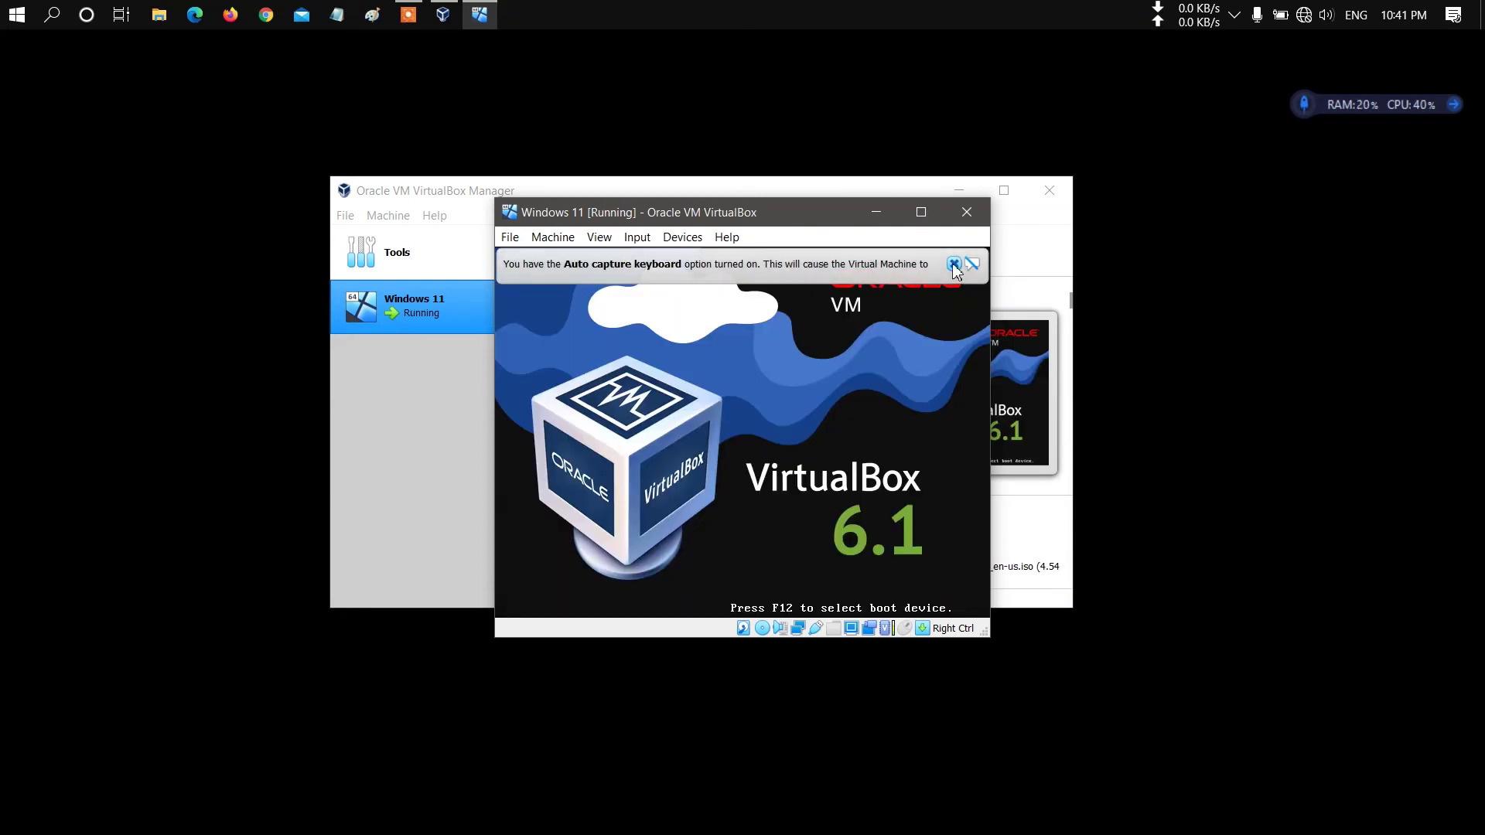
{"action": "left_click", "coordinate": [953, 263]}
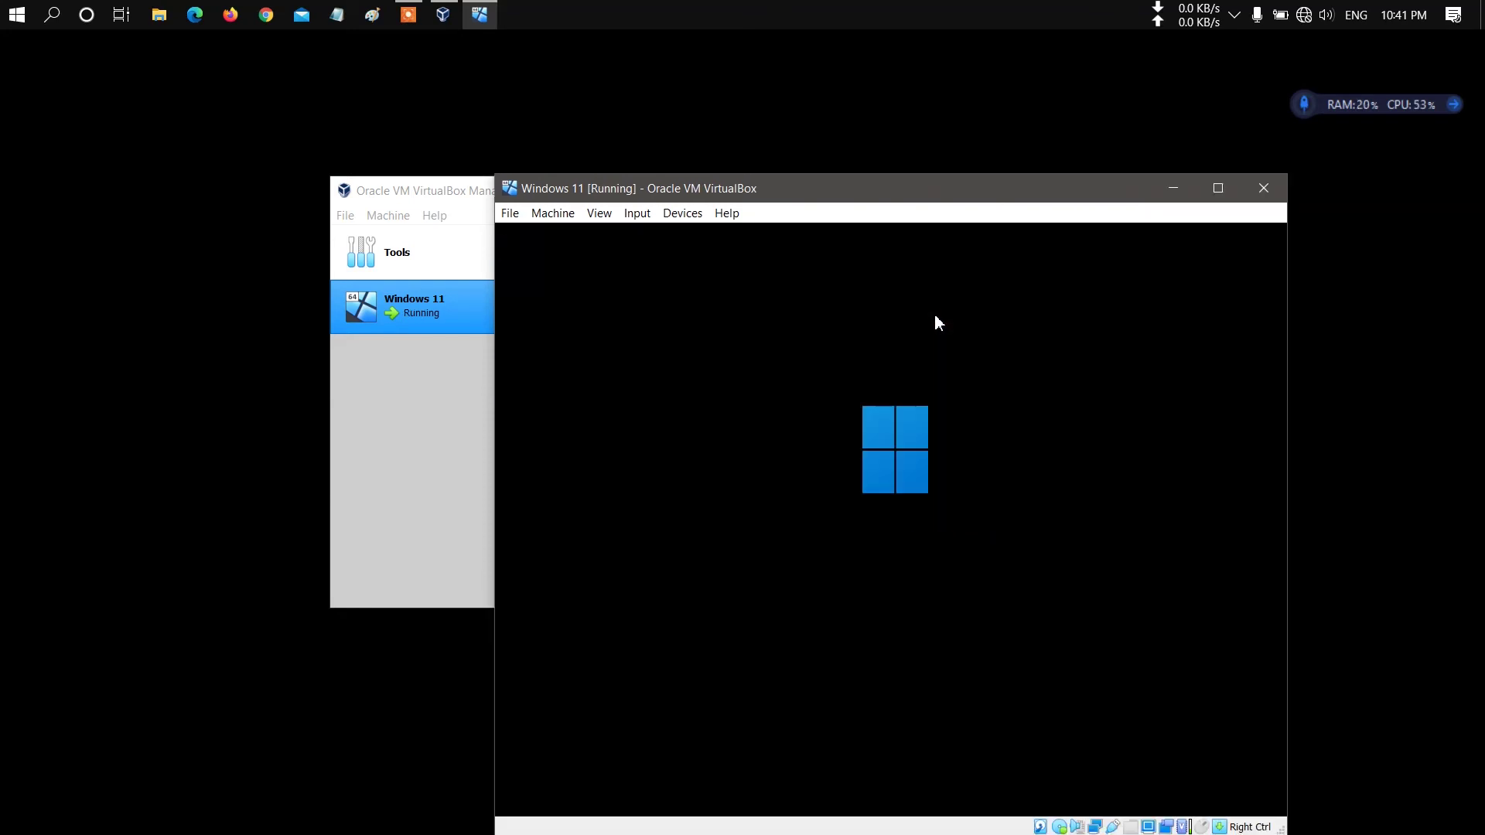
{"action": "left_click_drag", "start_coordinate": [895, 180], "coordinate": [729, 96]}
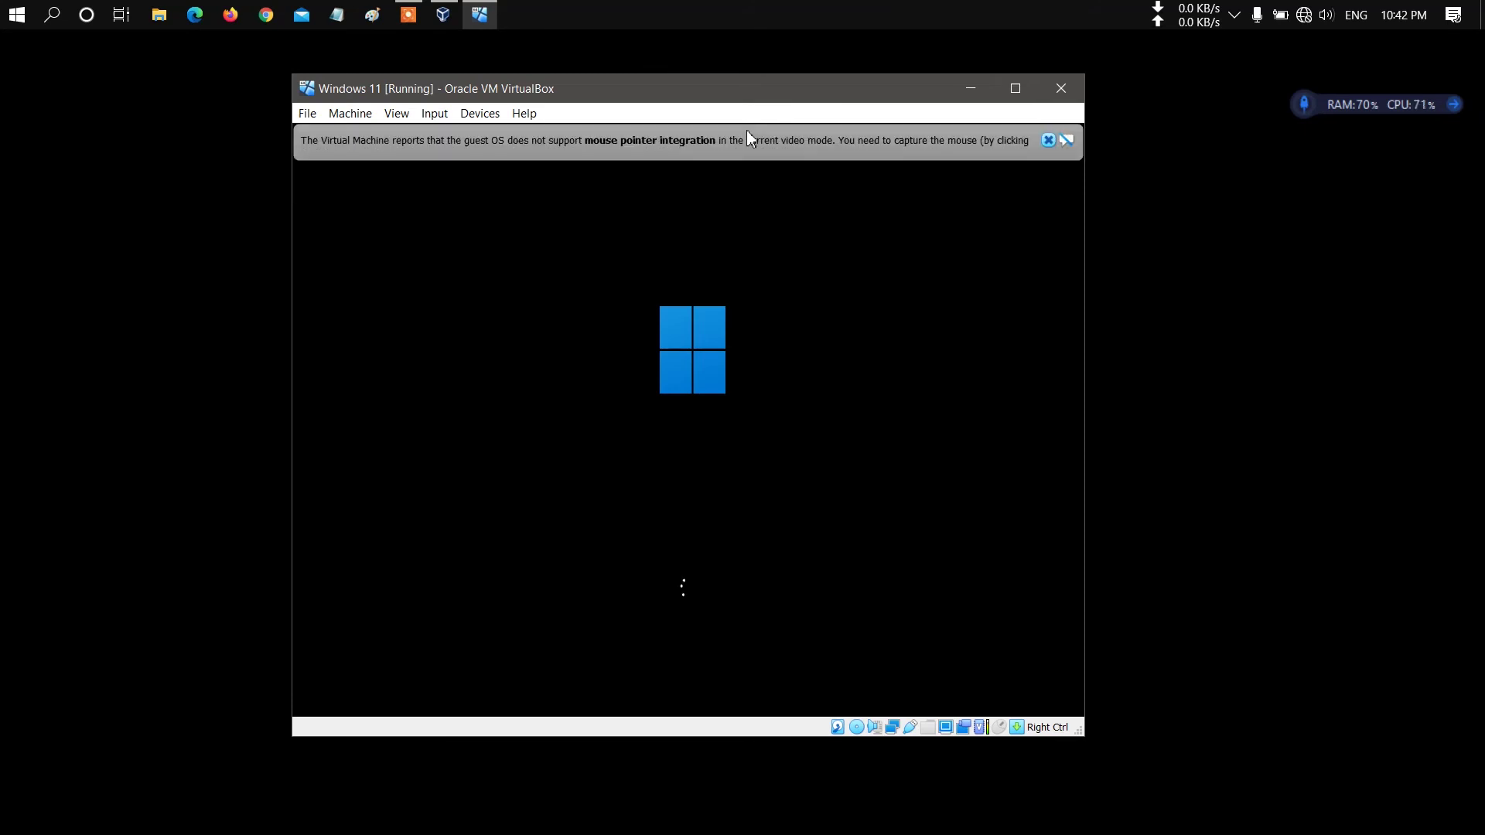
{"action": "left_click", "coordinate": [1066, 140]}
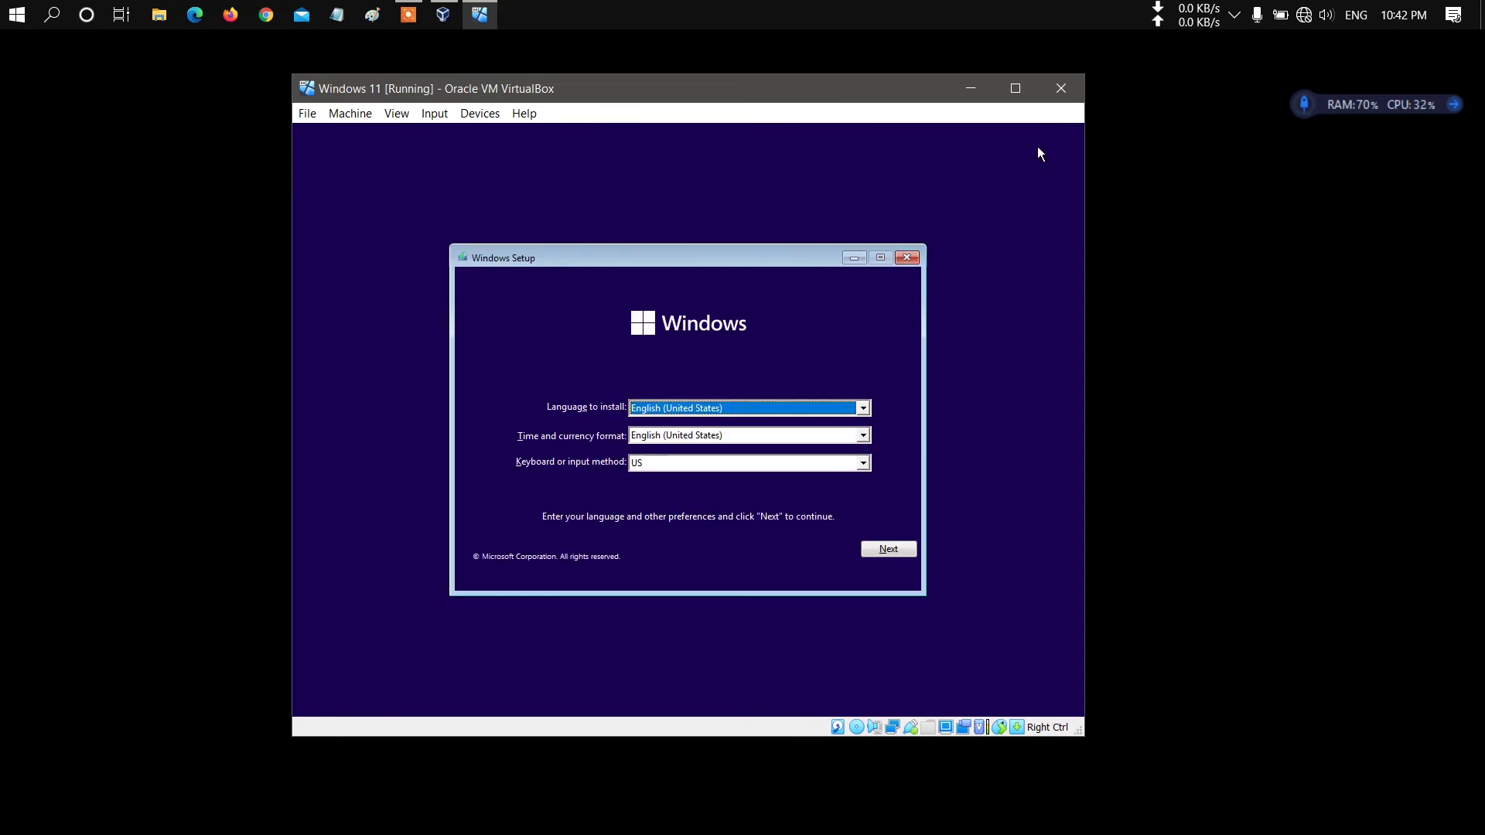
Step: Try to install Windows 11 Pro without a product key, keeping the default language, time format and keyboard preferences
{"action": "left_click", "coordinate": [898, 546]}
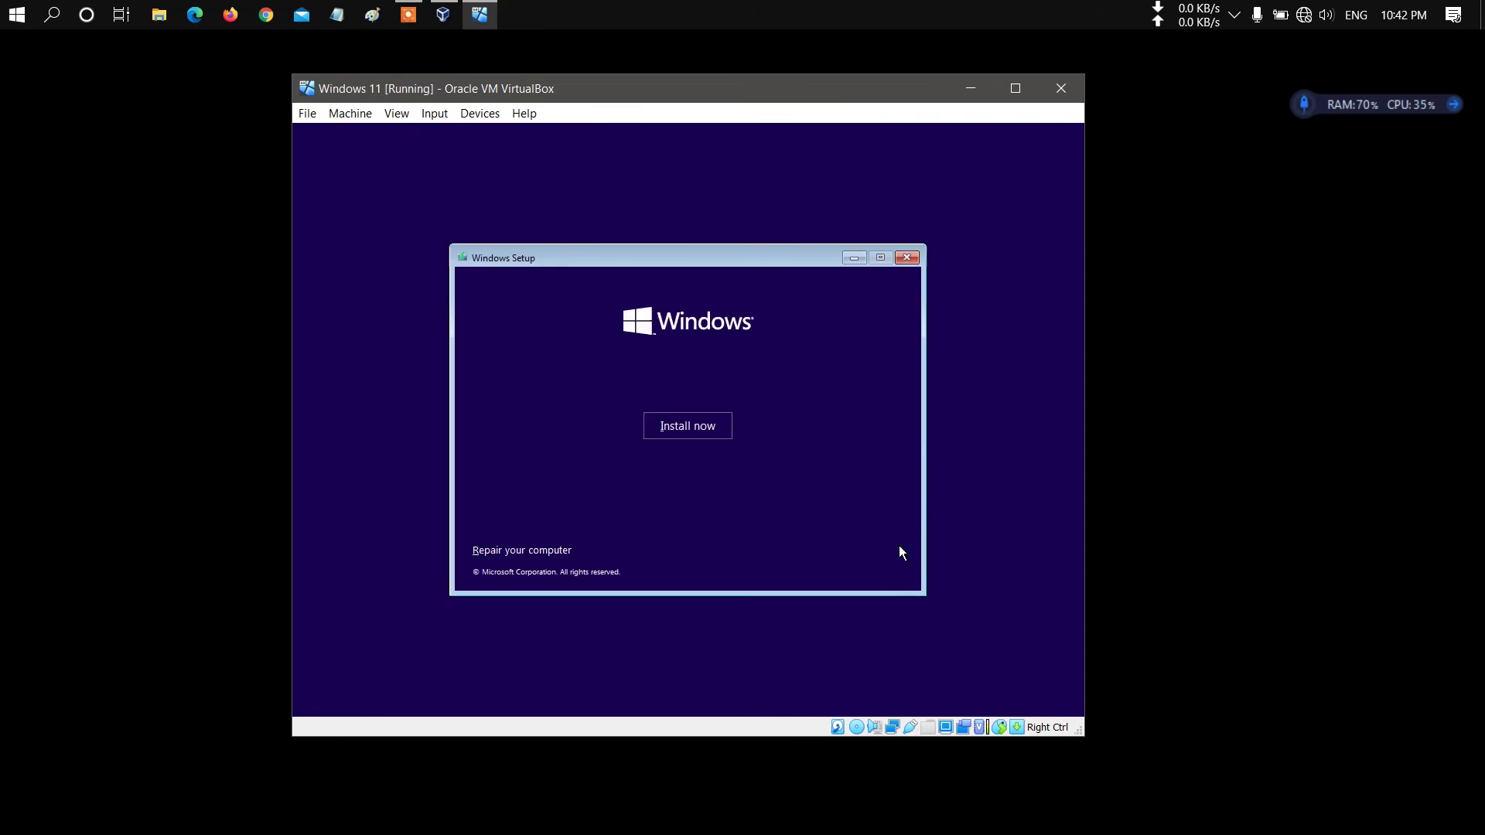
{"action": "left_click", "coordinate": [696, 422]}
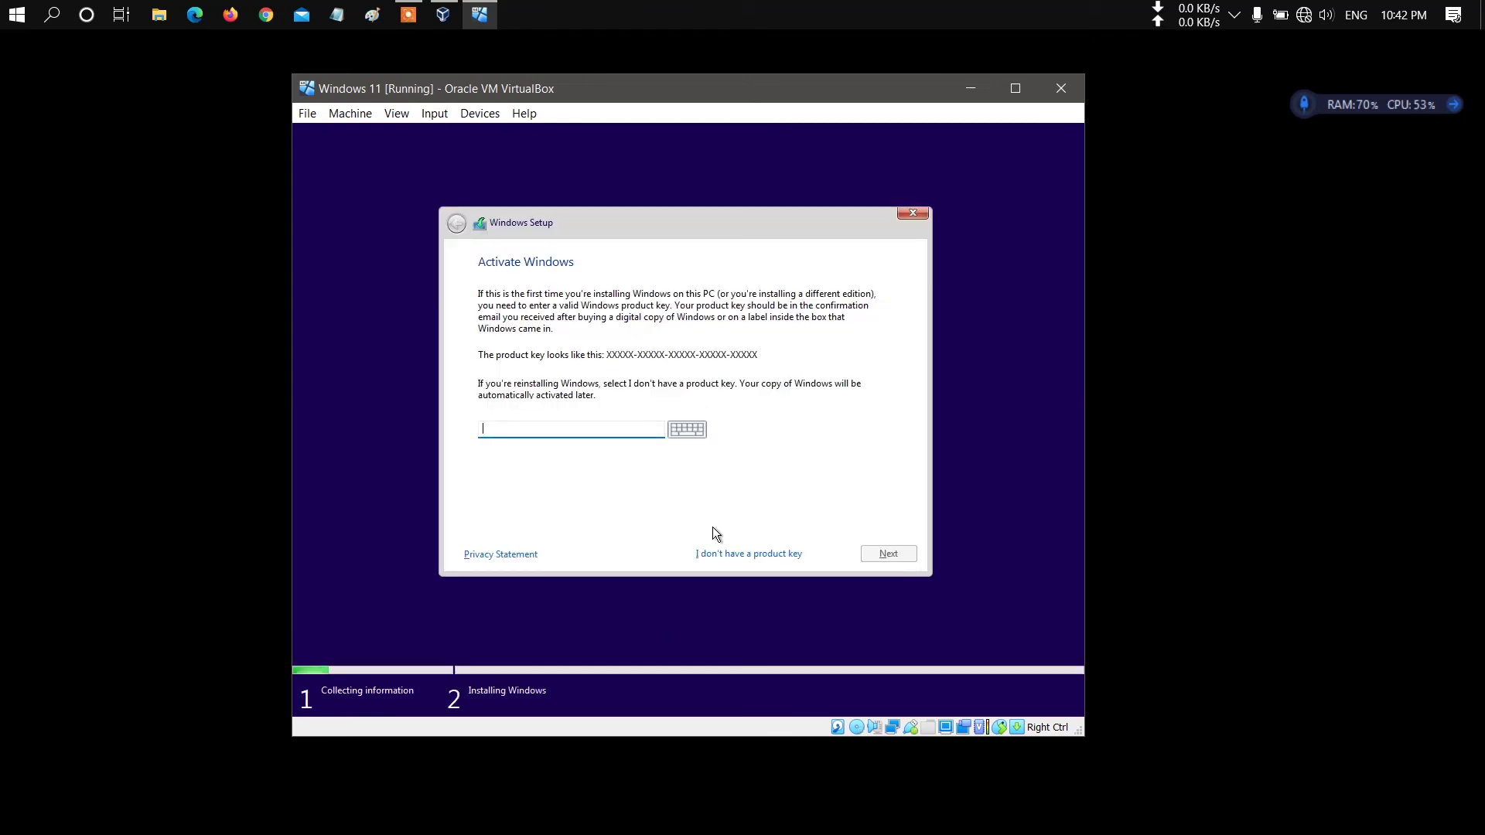
{"action": "left_click", "coordinate": [733, 554]}
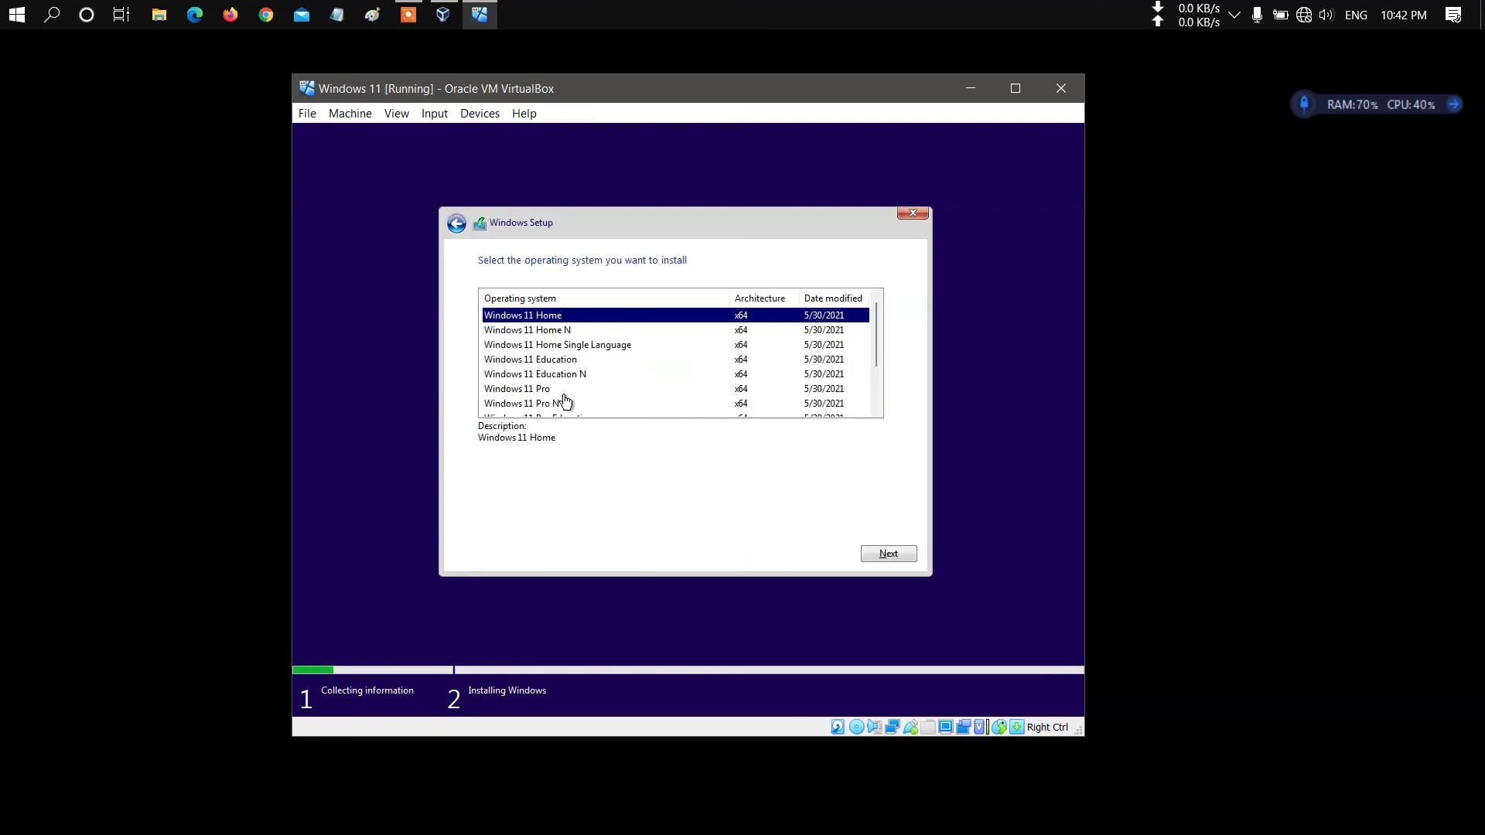
{"action": "left_click", "coordinate": [560, 390]}
{"action": "left_click", "coordinate": [911, 554]}
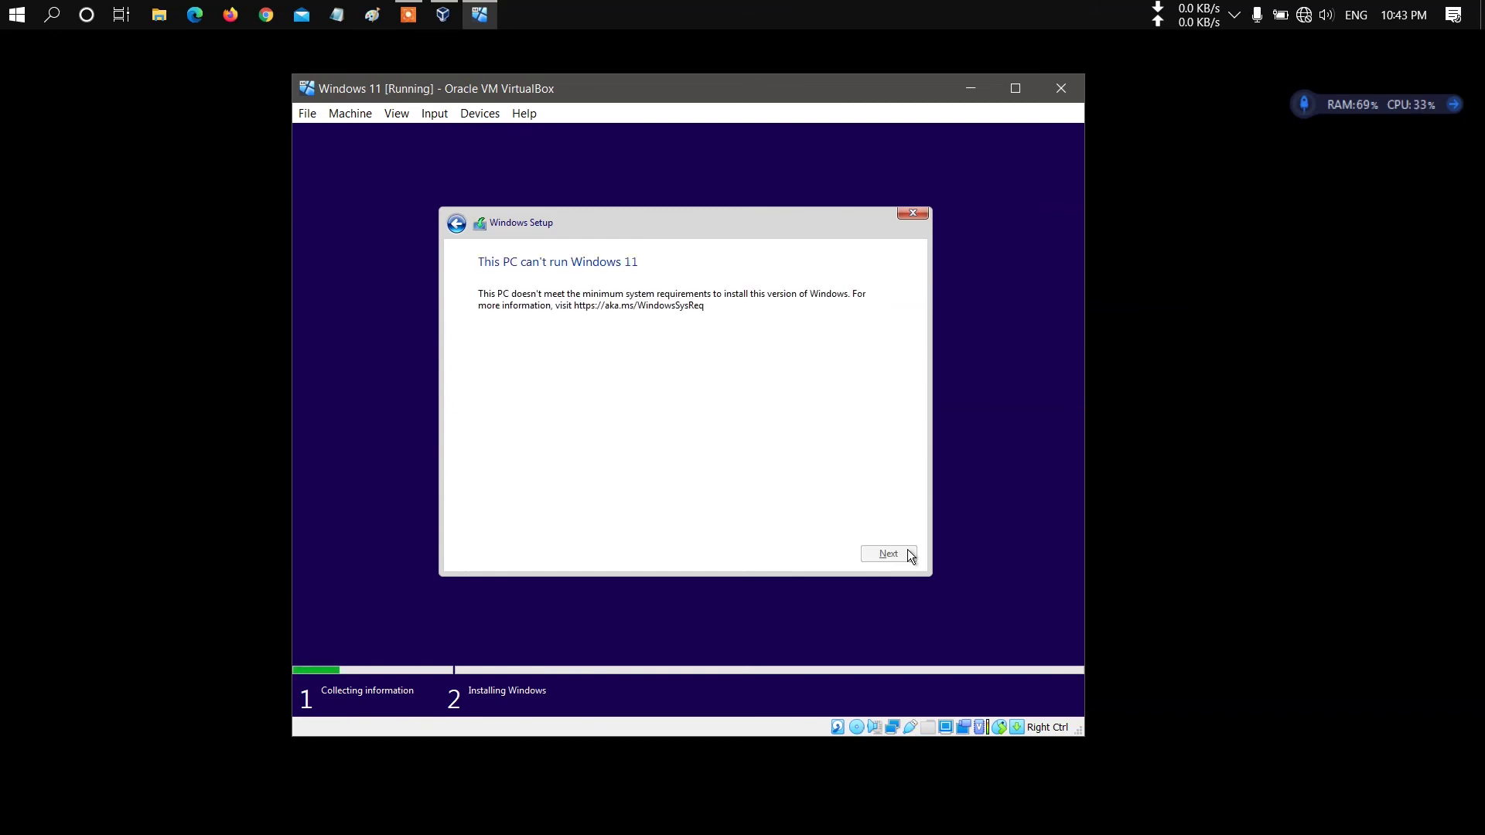
Step: Quit the Windows installation and power off the virtual machine
{"action": "left_click", "coordinate": [926, 211]}
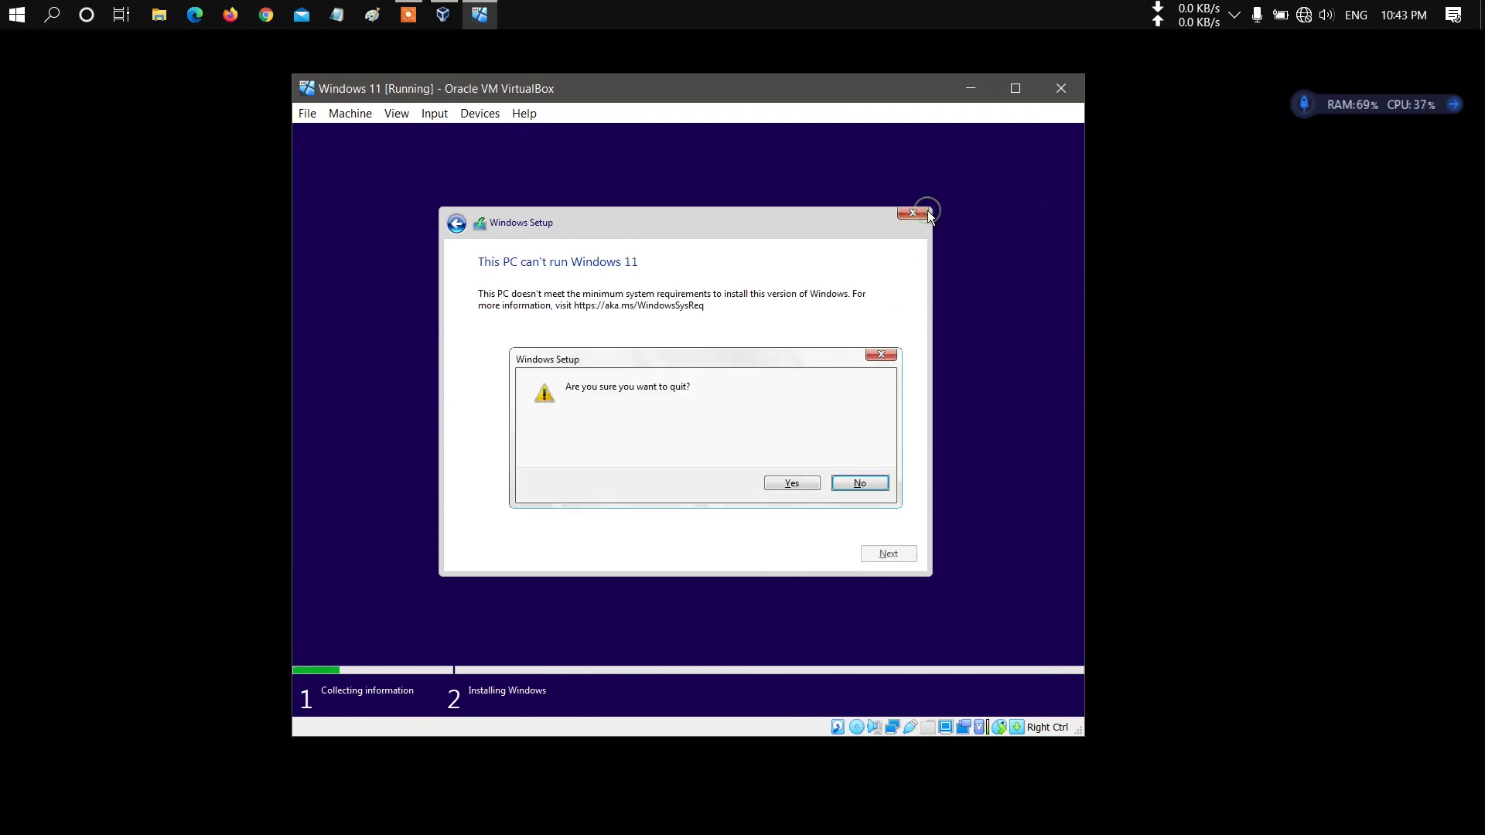
{"action": "left_click", "coordinate": [796, 484]}
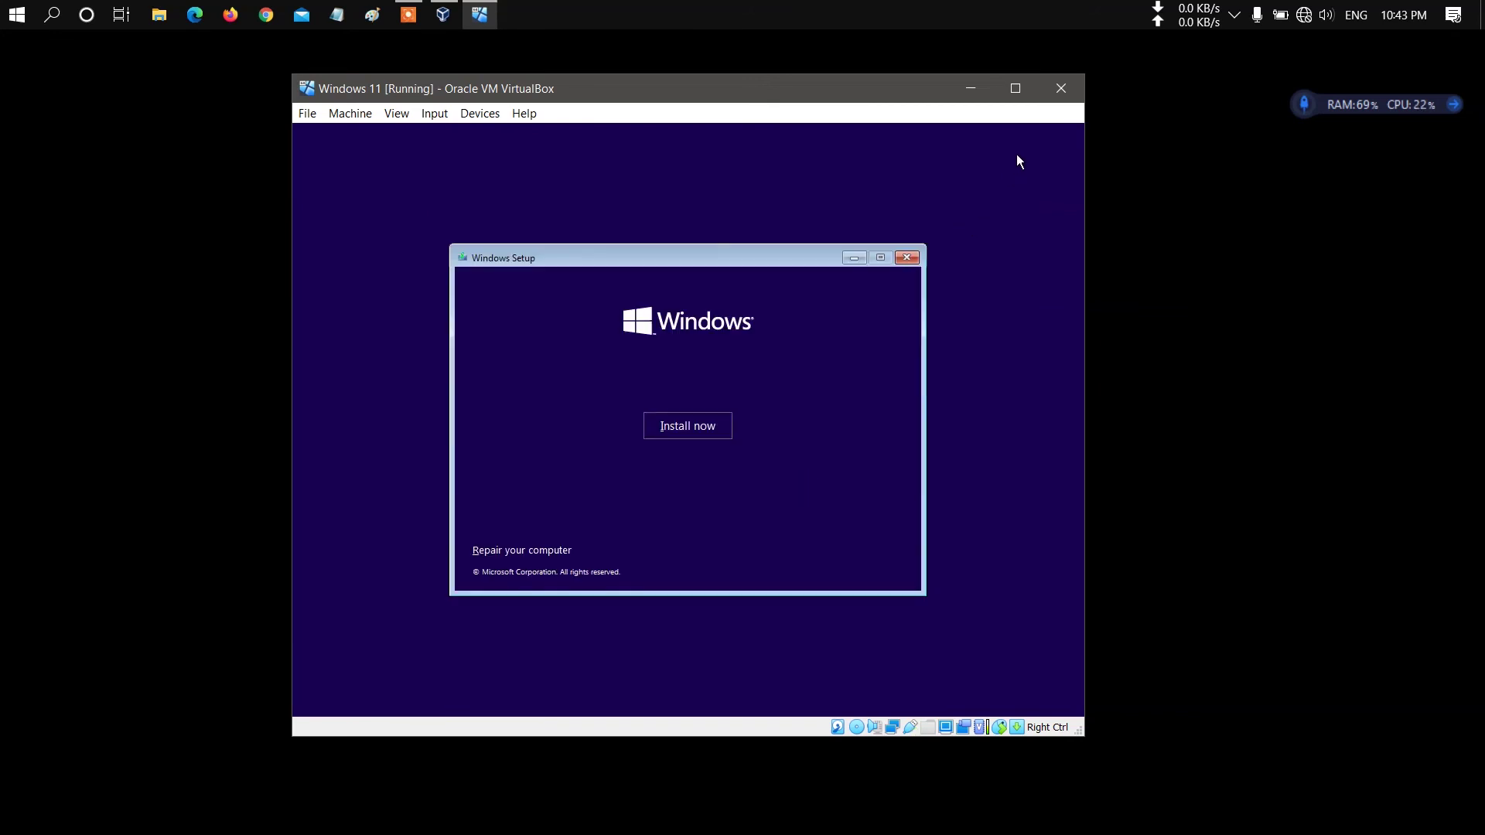
{"action": "left_click", "coordinate": [1073, 90]}
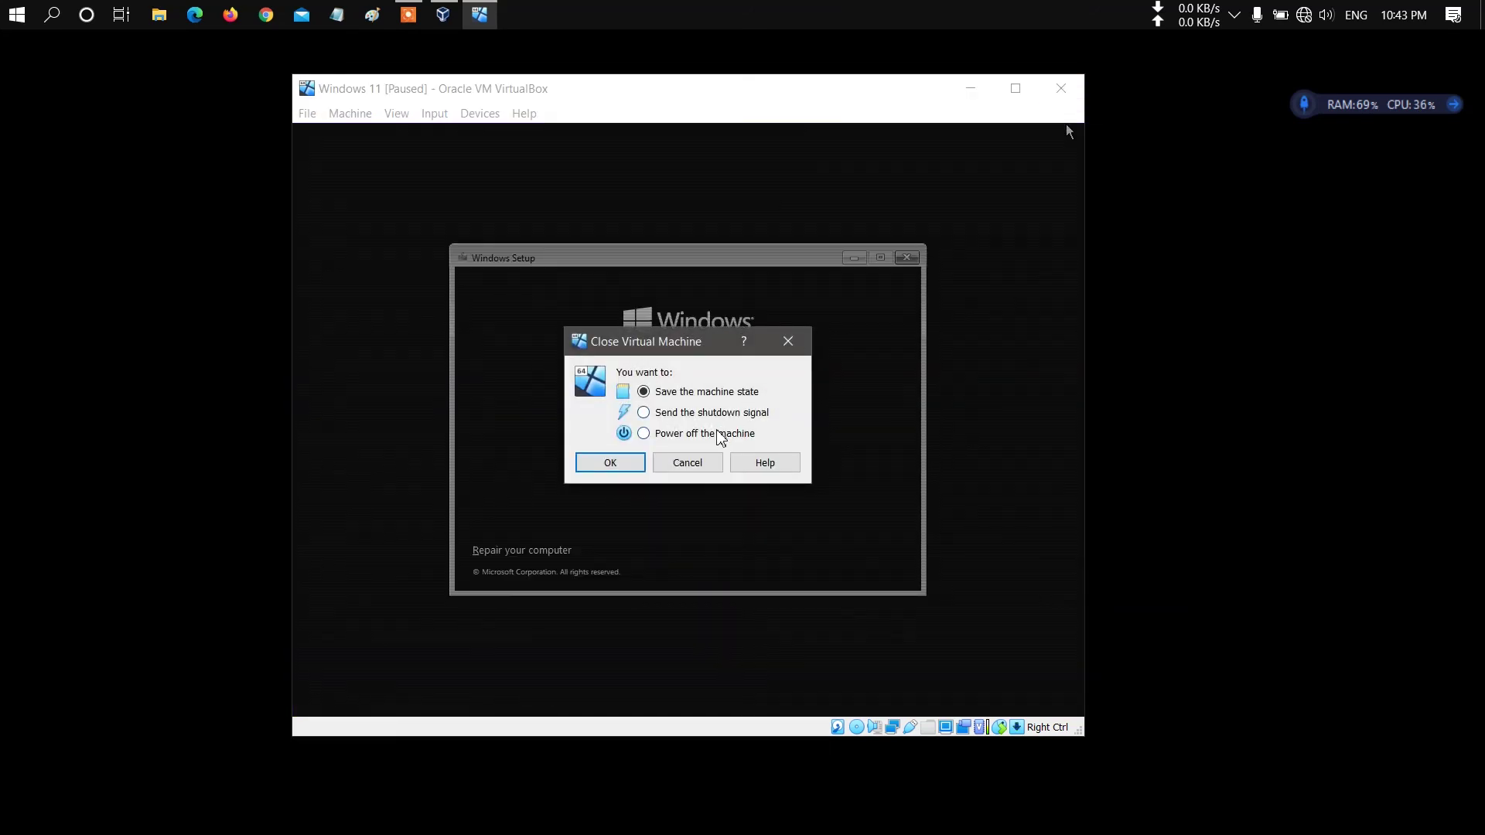
{"action": "left_click", "coordinate": [628, 465]}
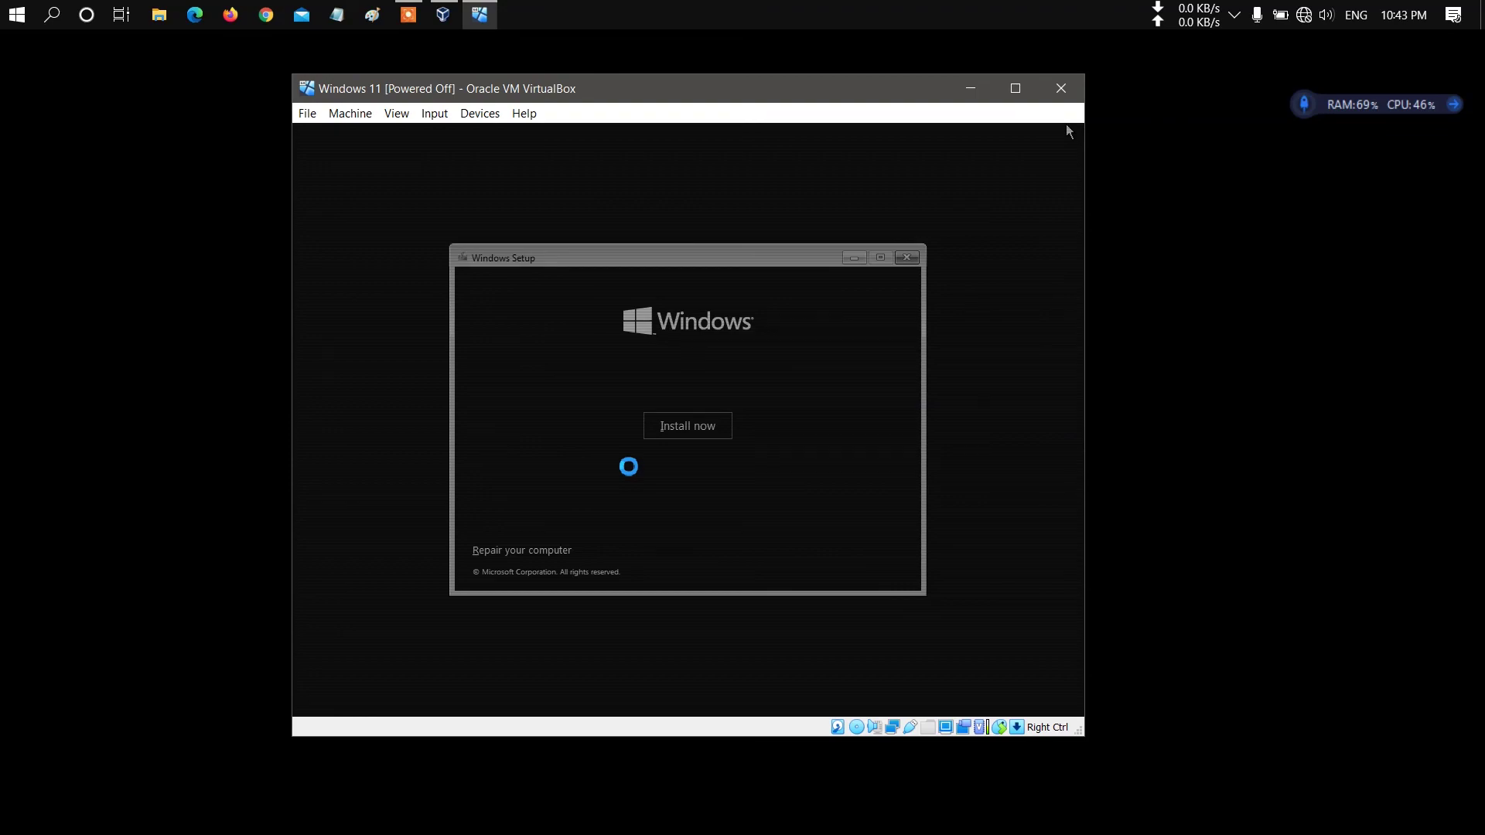